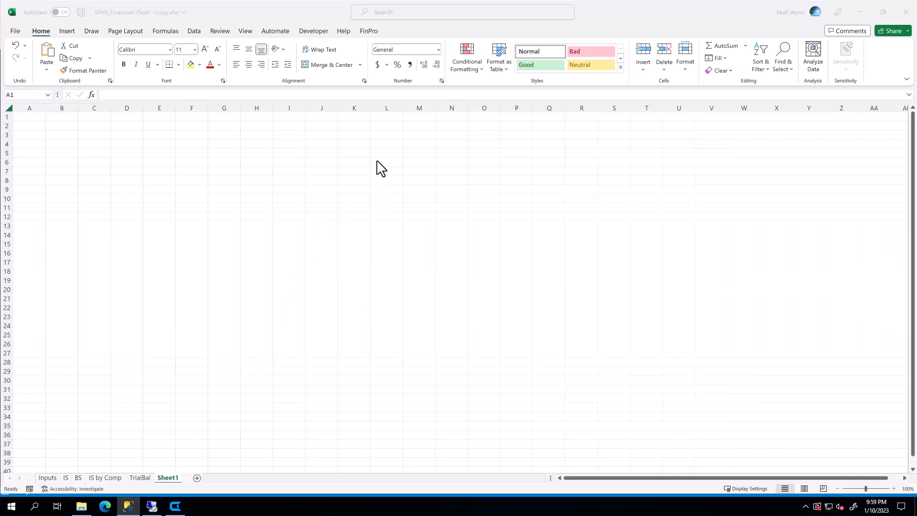
Connect the FinPro add-in by logging in and choosing the Life Spice - Production instance.
click(369, 31)
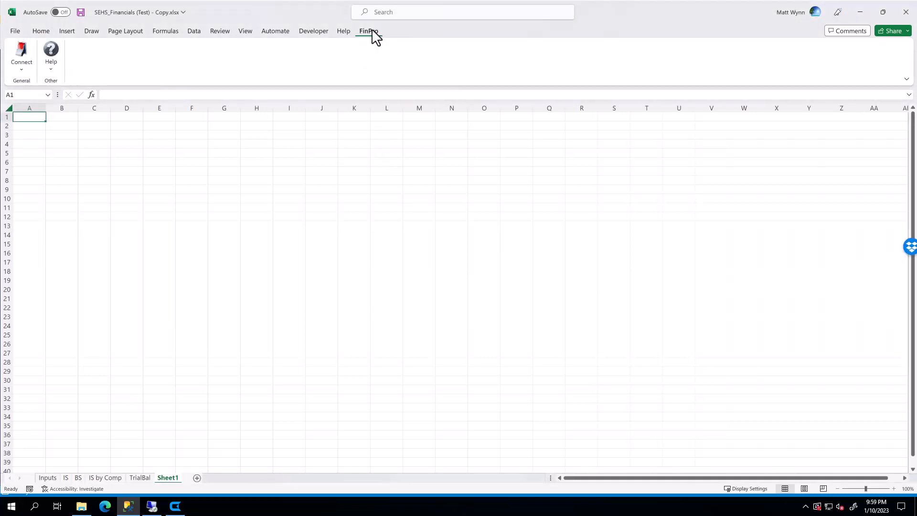
click(22, 72)
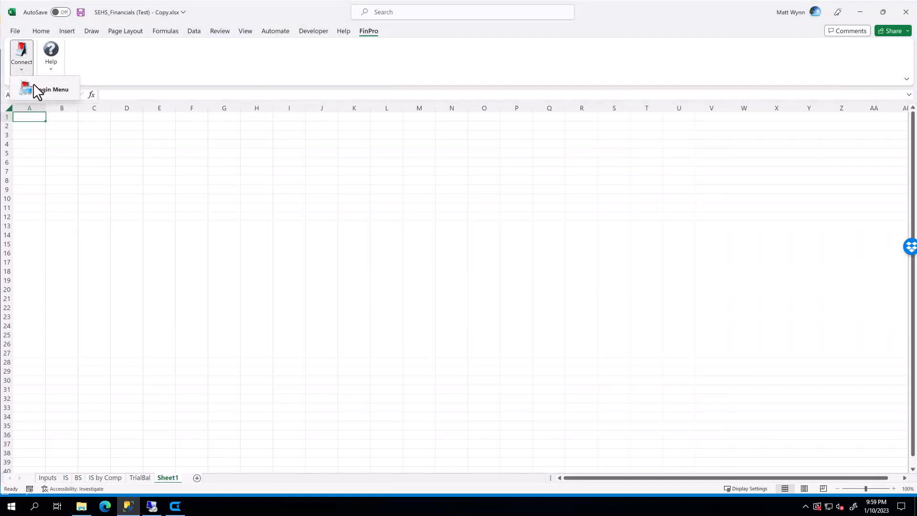
click(37, 90)
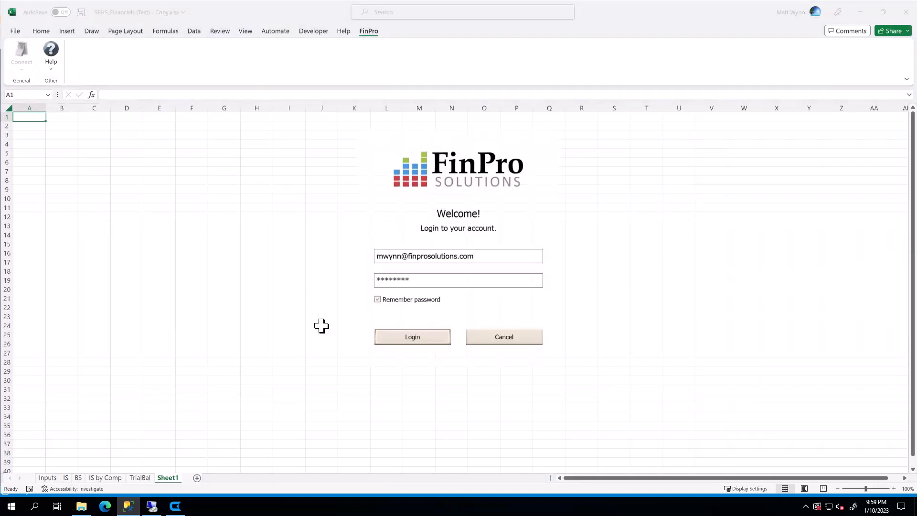
click(399, 344)
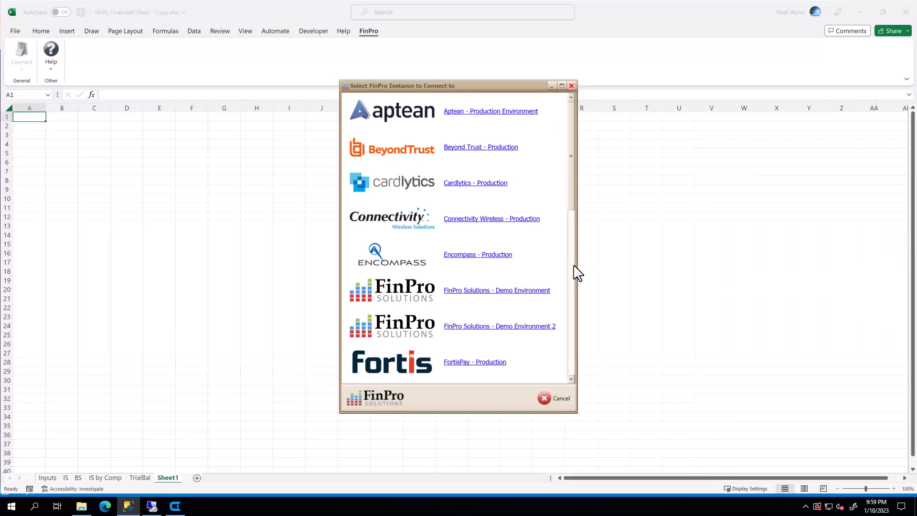
click(573, 268)
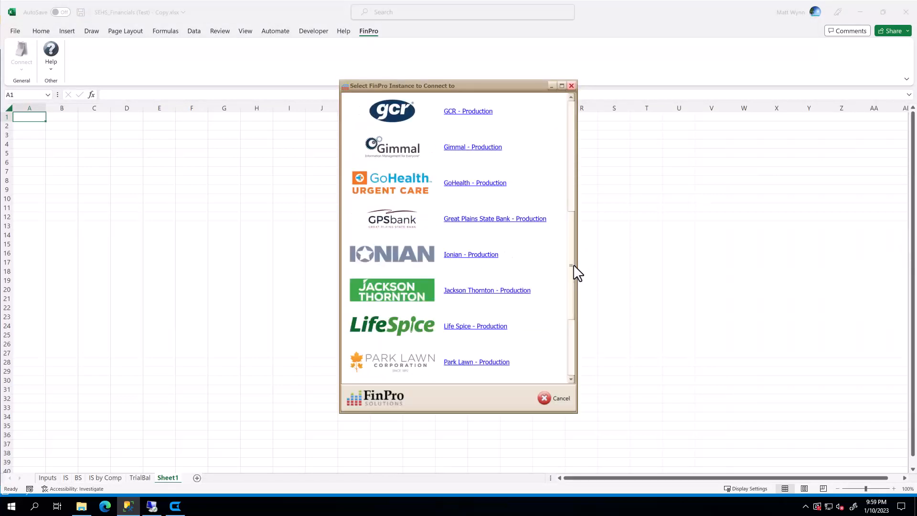
click(572, 340)
click(469, 326)
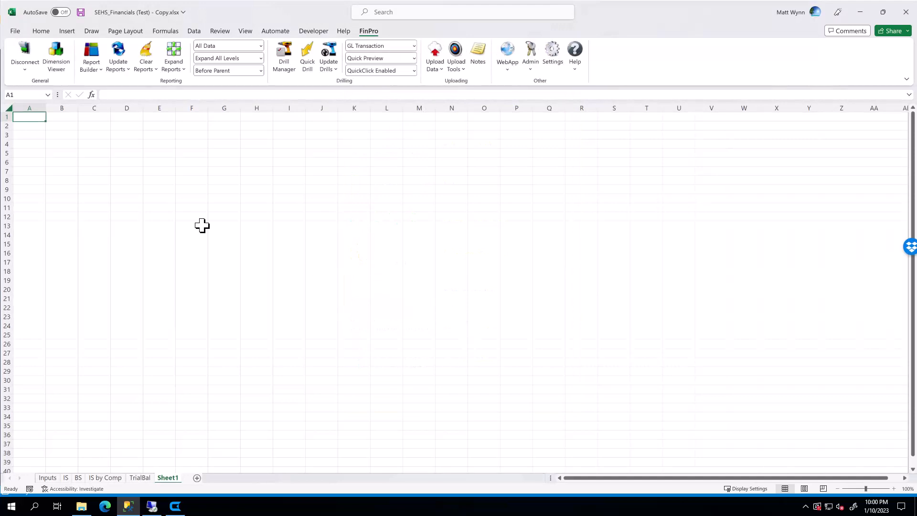
Disconnect the add-in from FinPro, reconnect briefly, and disconnect it again.
click(25, 53)
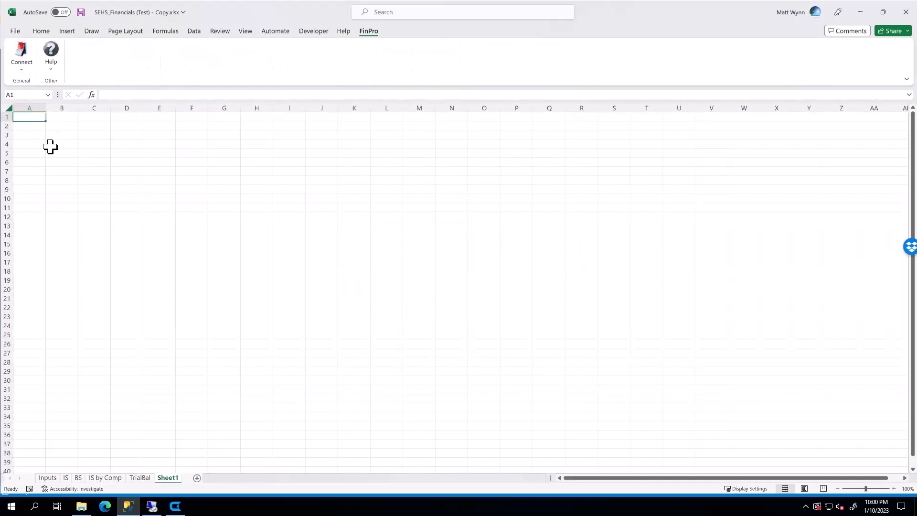
click(22, 49)
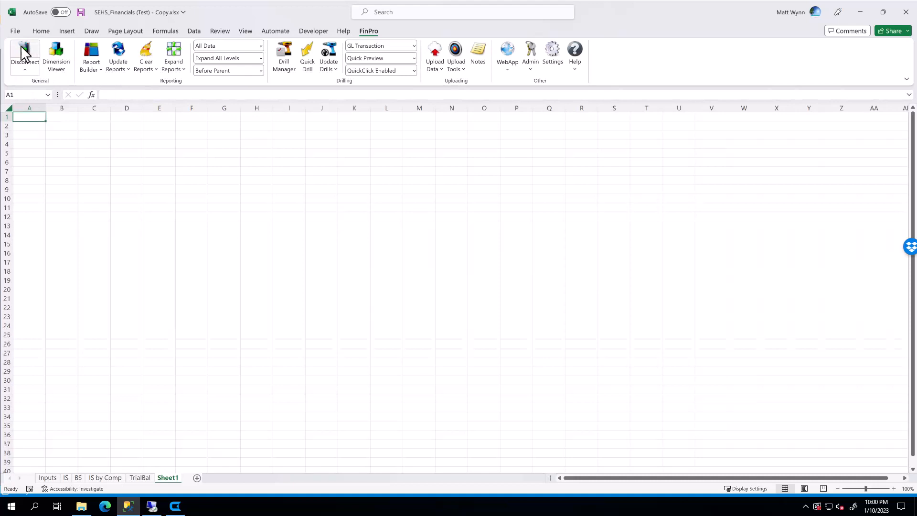
click(21, 60)
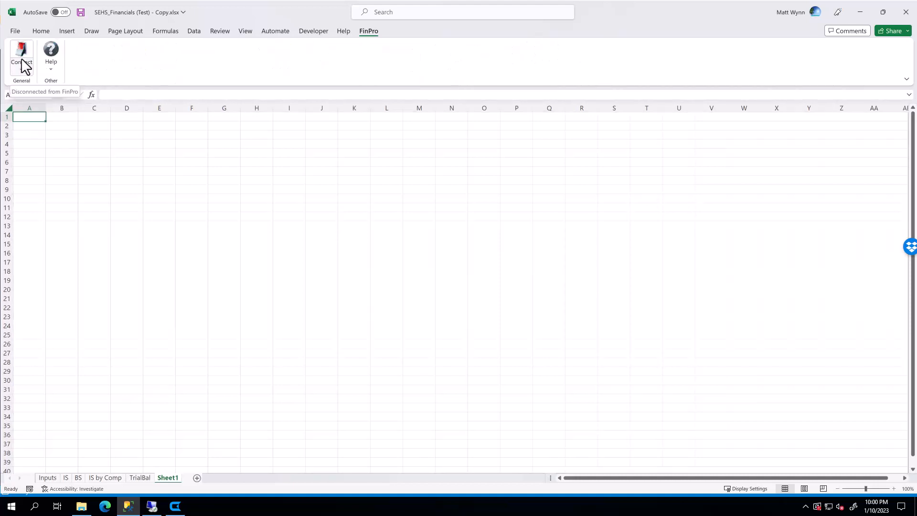
Log in to FinPro again and reconnect to the Life Spice - Production instance.
click(22, 66)
click(30, 84)
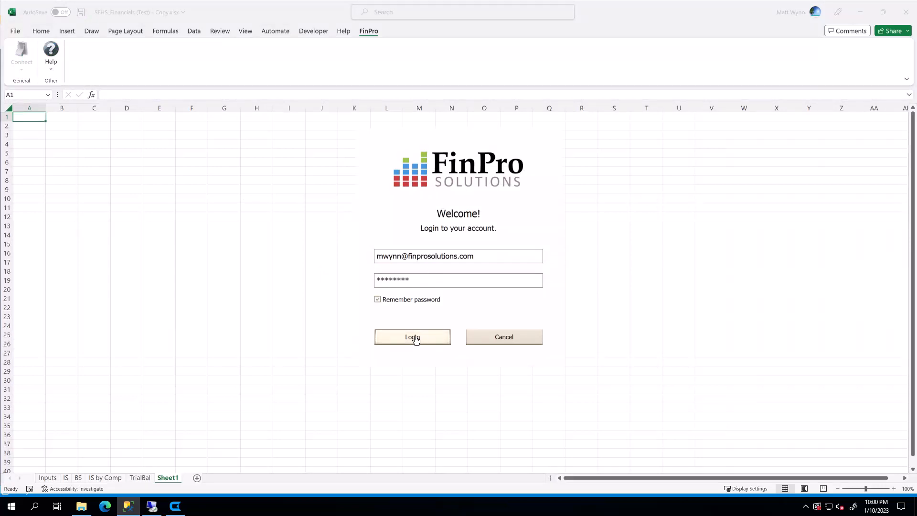
click(401, 342)
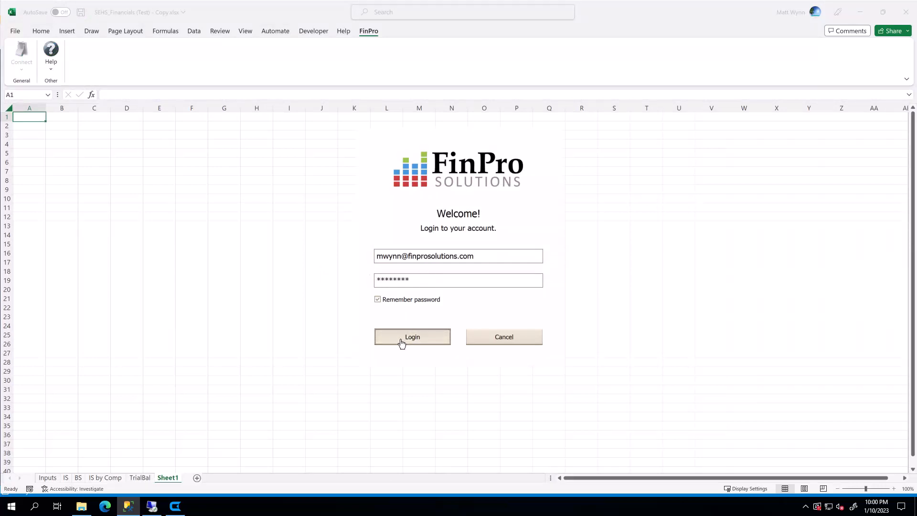
scroll(572, 362, down, 5)
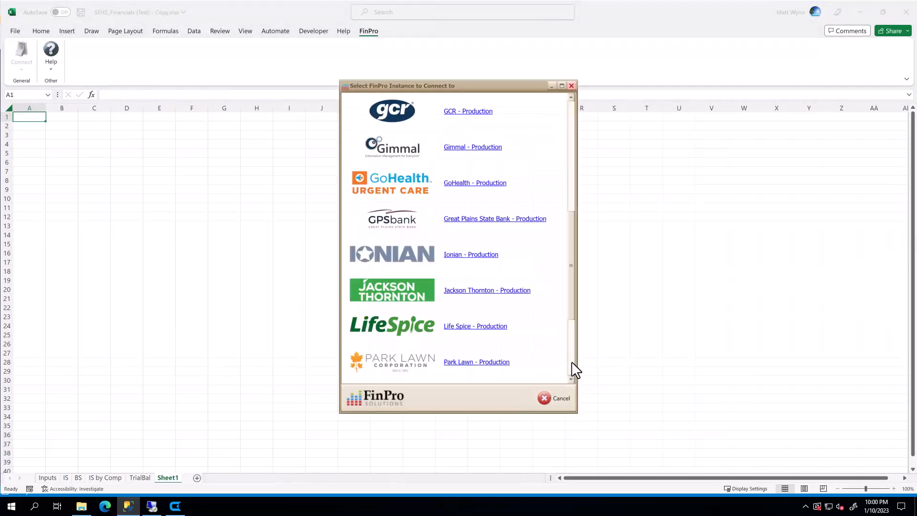
scroll(572, 363, down, 3)
click(483, 326)
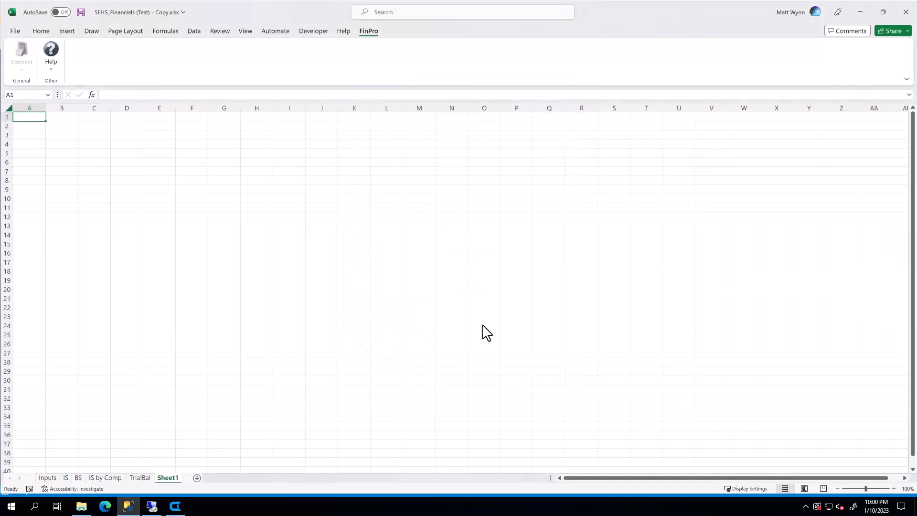
click(23, 50)
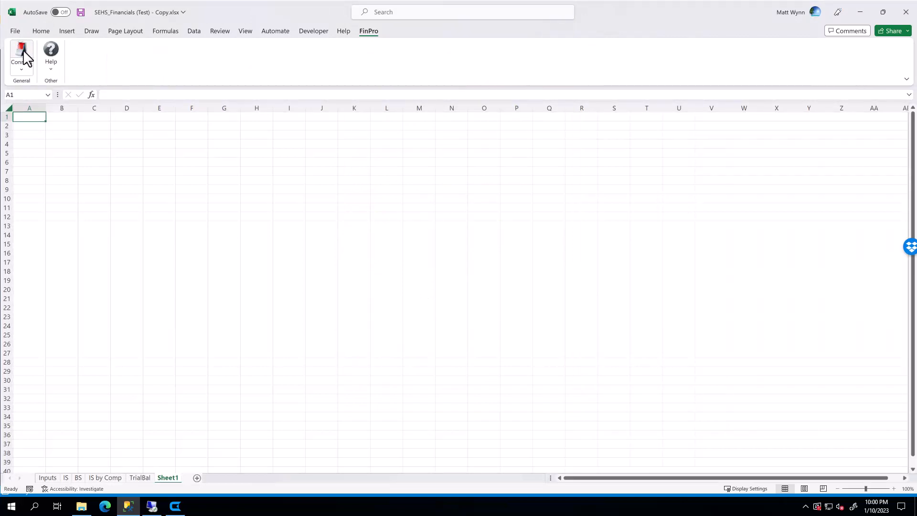
click(23, 50)
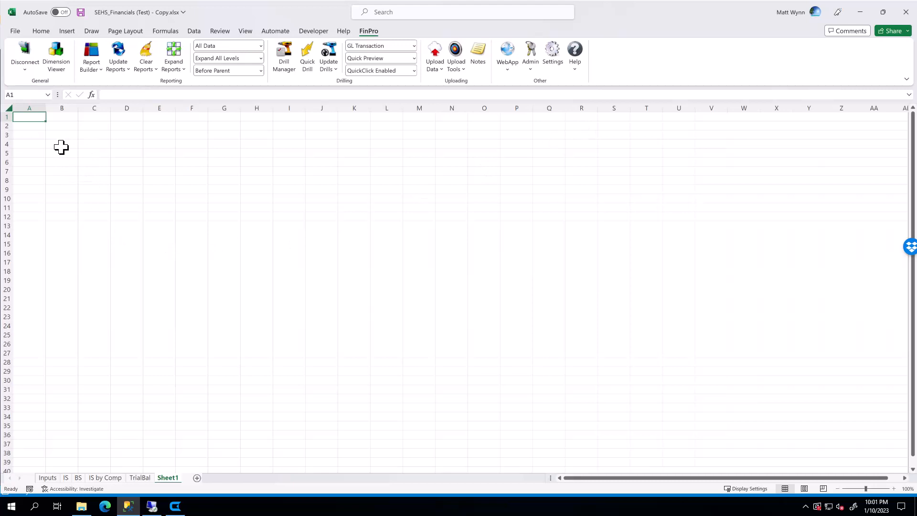
Open the Dimension Viewer and switch the displayed dimension to Period.
click(56, 64)
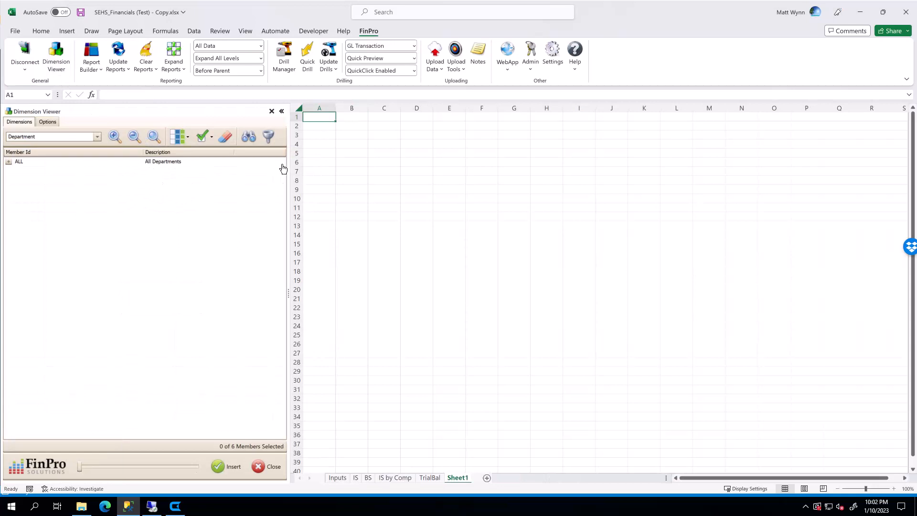
click(97, 137)
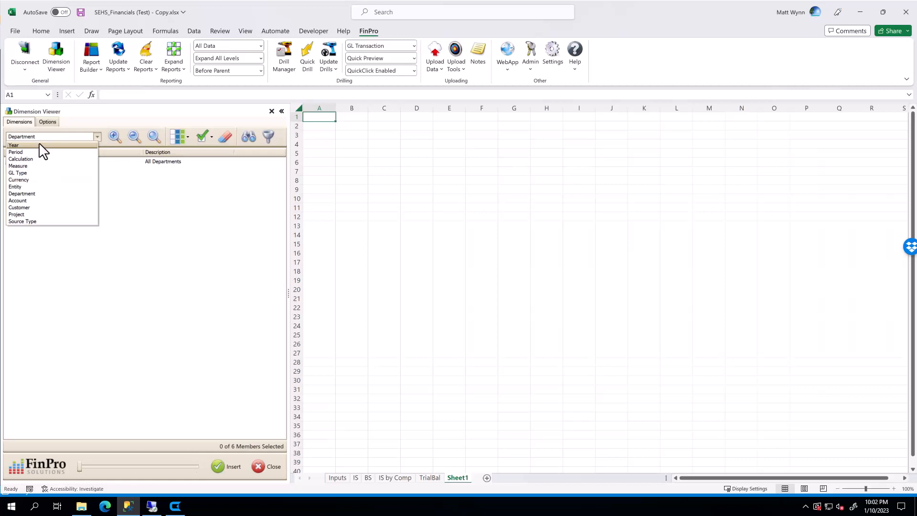
click(37, 146)
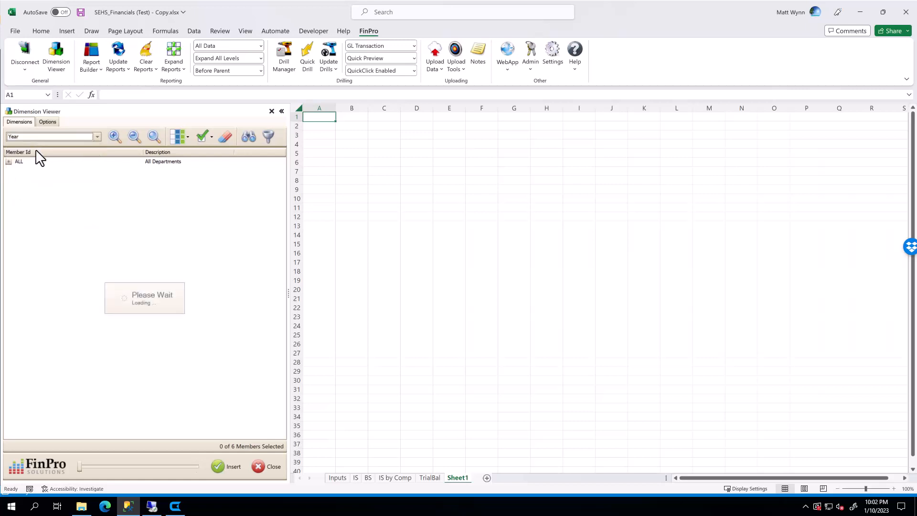
click(39, 138)
click(31, 152)
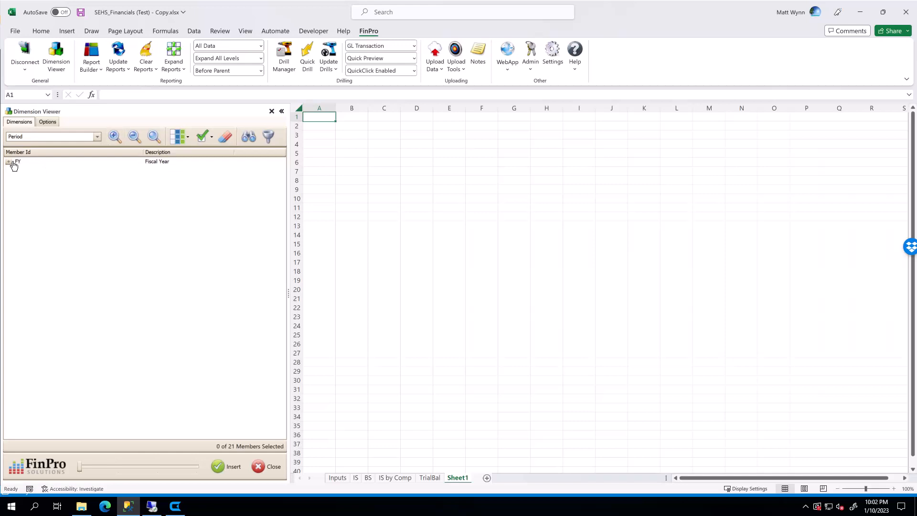
Expand the FY period hierarchy and select the P01 January member.
click(14, 163)
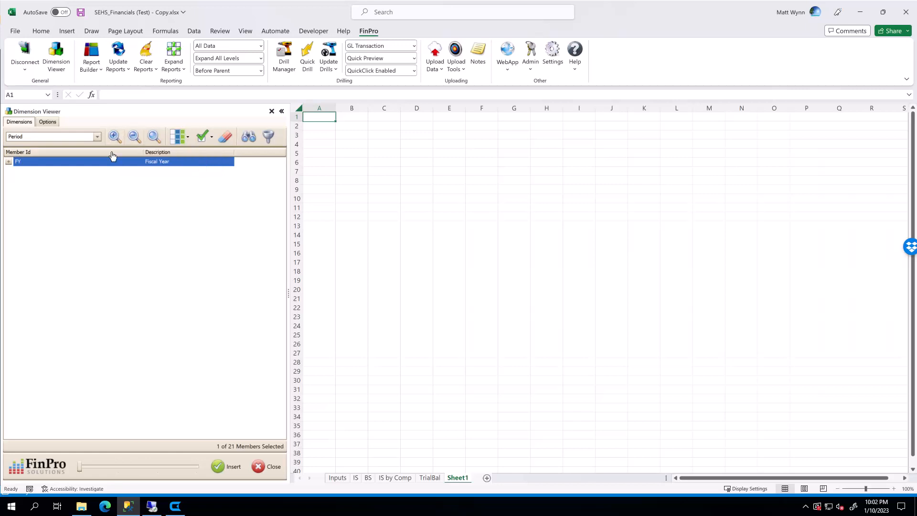
click(115, 137)
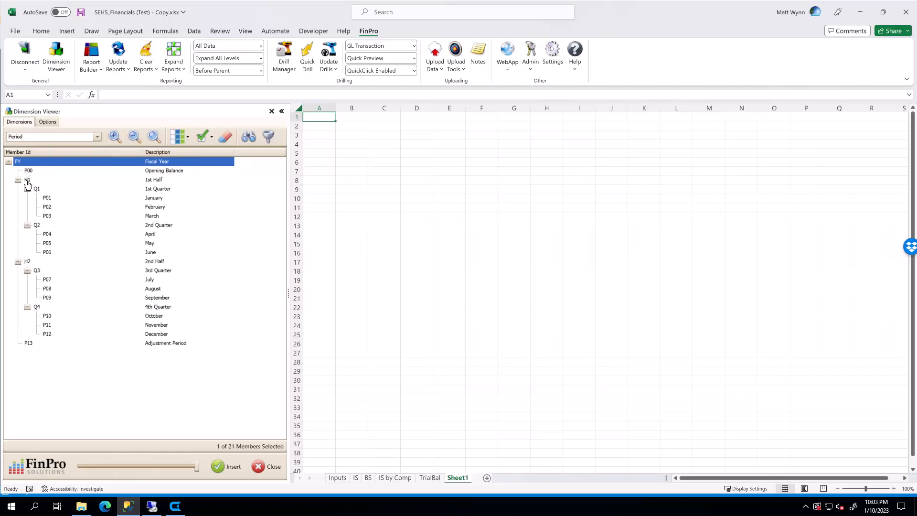
click(47, 198)
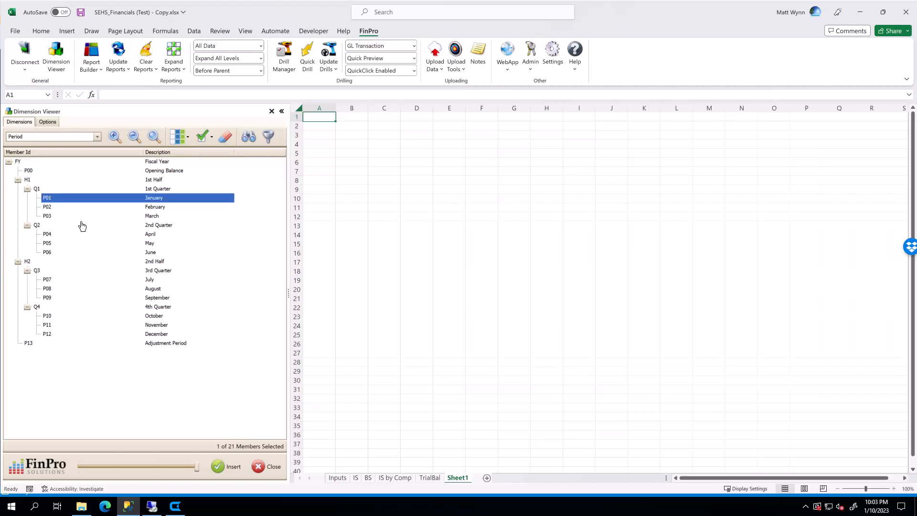
click(51, 207)
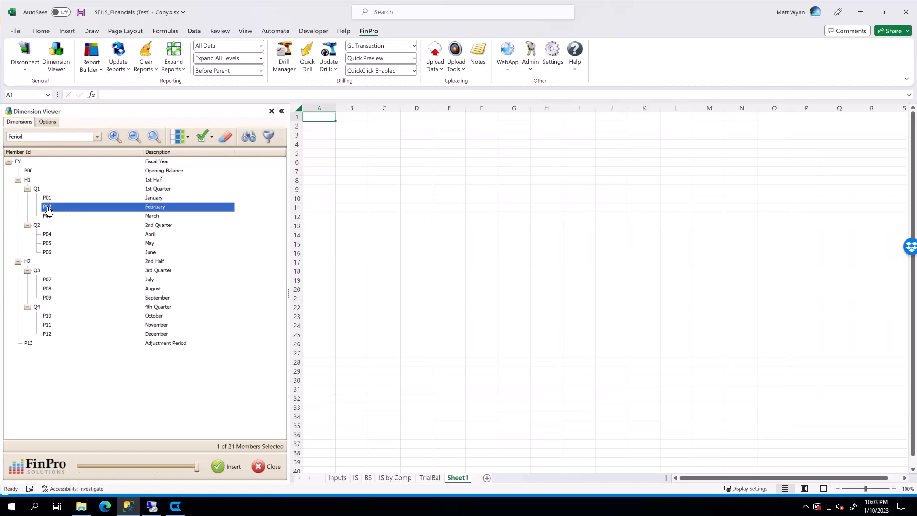
click(47, 200)
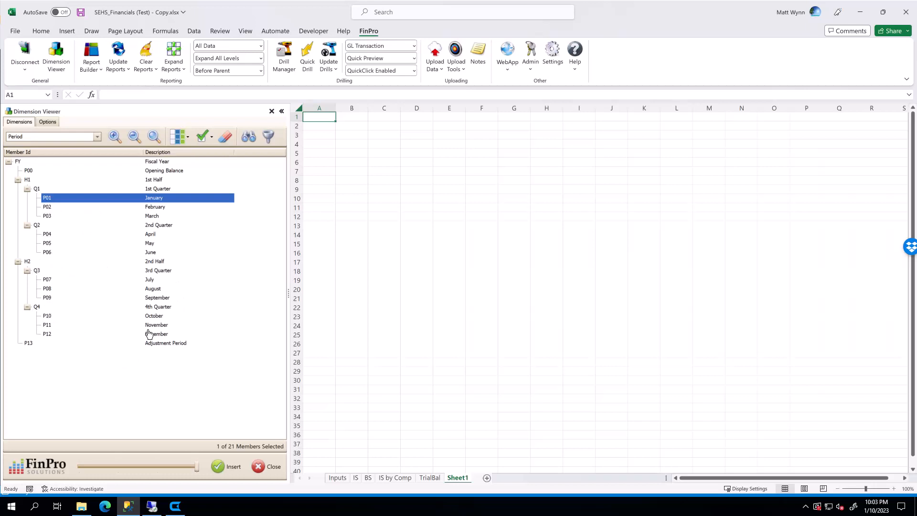
Switch the dimension to Calculation and step through the BAL, PTD, QTD, HTD and YTD members.
click(59, 138)
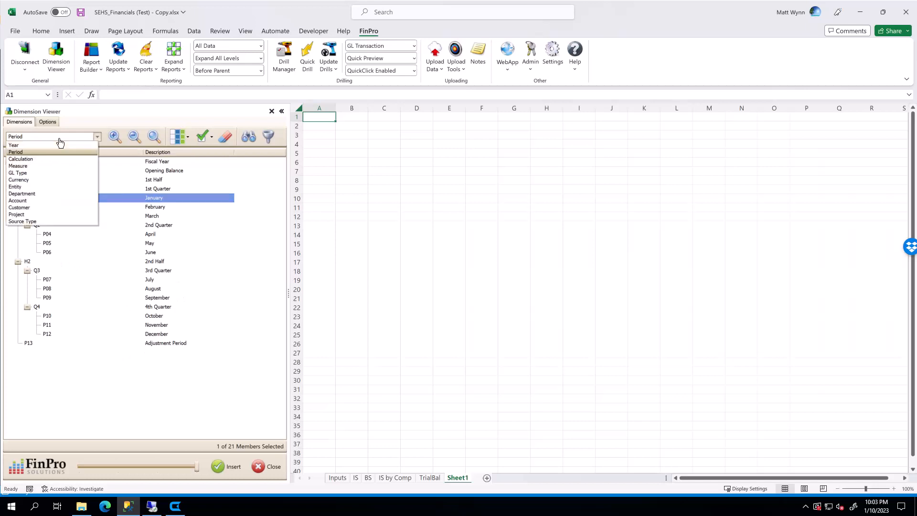
click(27, 159)
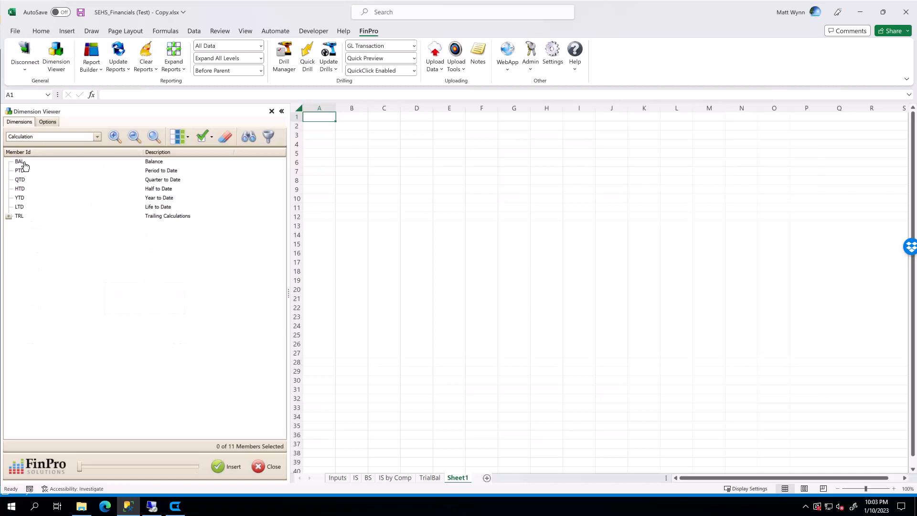
click(23, 163)
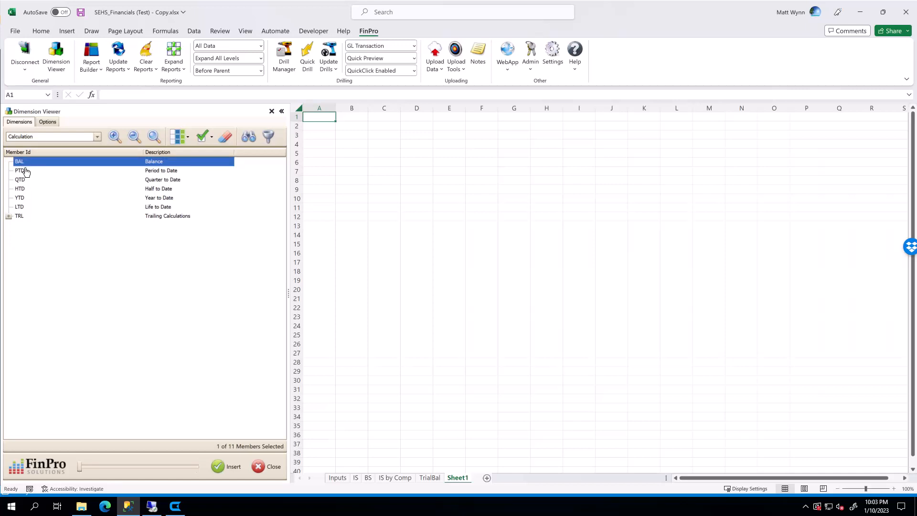
click(22, 173)
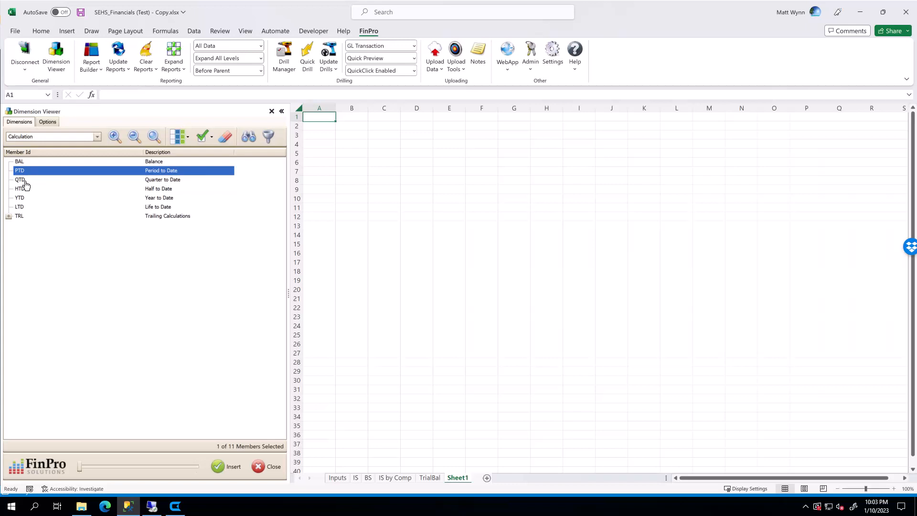
click(23, 184)
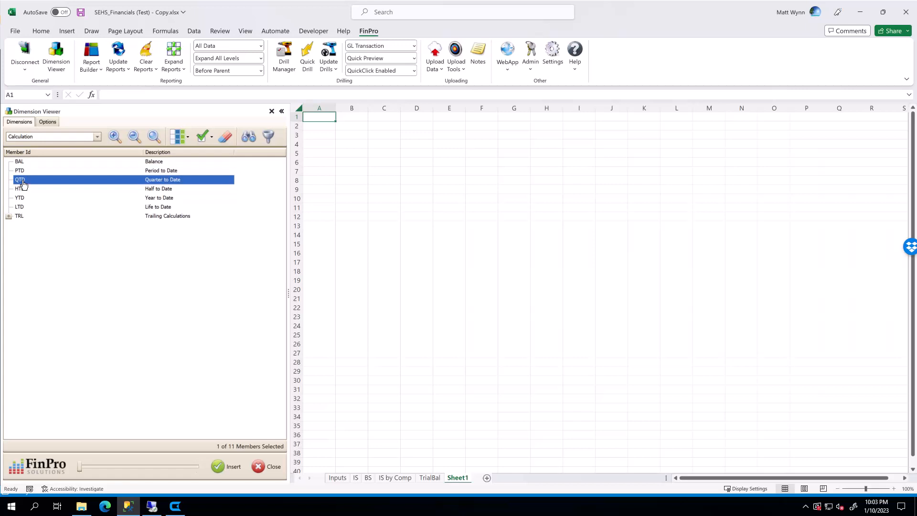
click(23, 190)
click(25, 199)
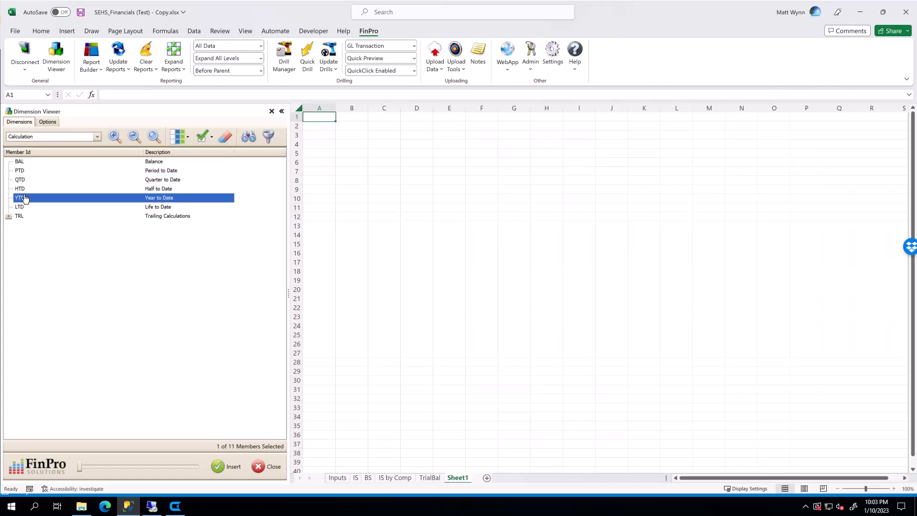
Expand the TRL trailing calculations to review T3M through T12M, then select LTD and collapse TRL.
click(9, 217)
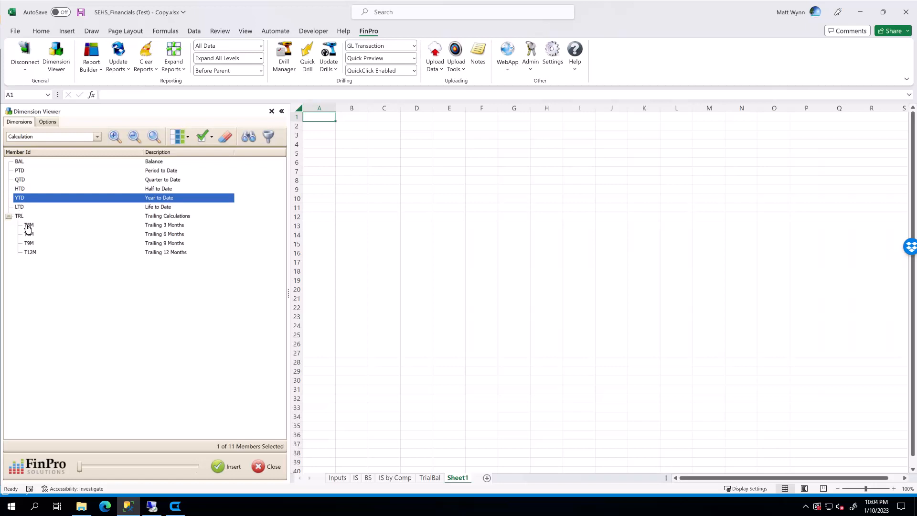
click(27, 226)
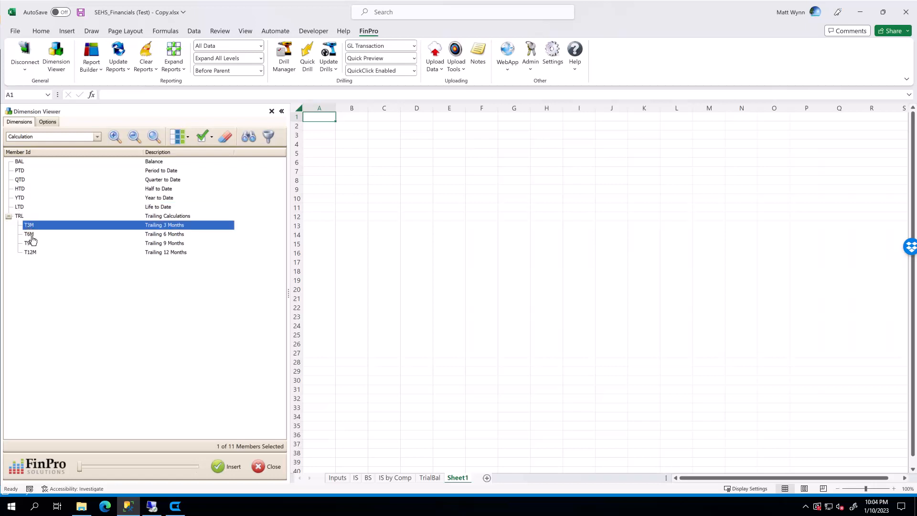
click(29, 236)
click(31, 245)
click(36, 256)
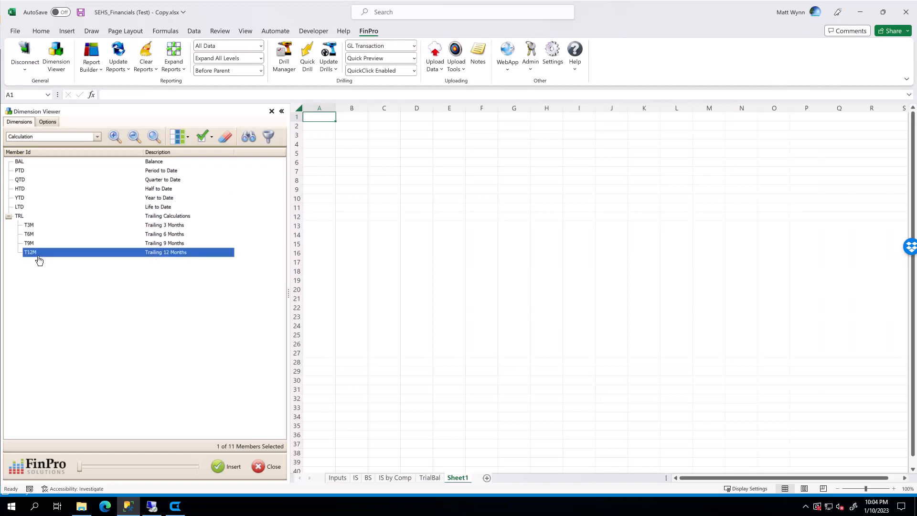
click(21, 208)
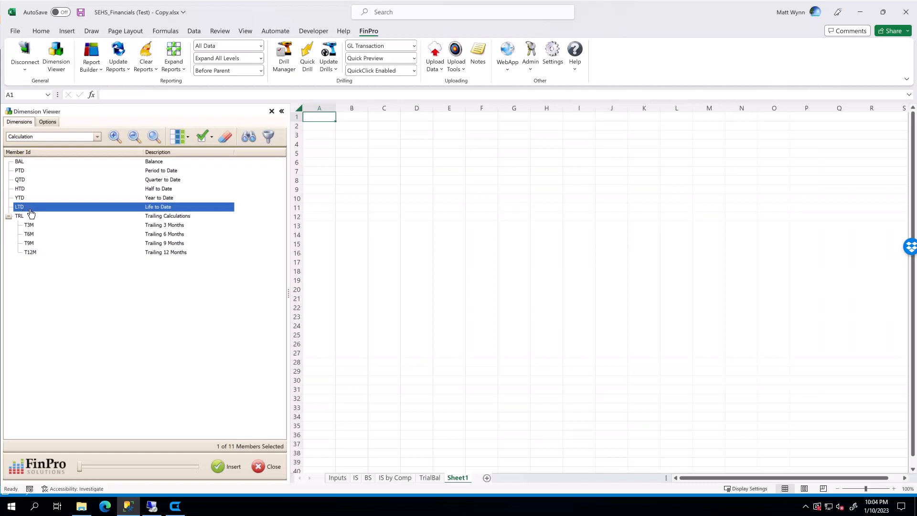
click(9, 217)
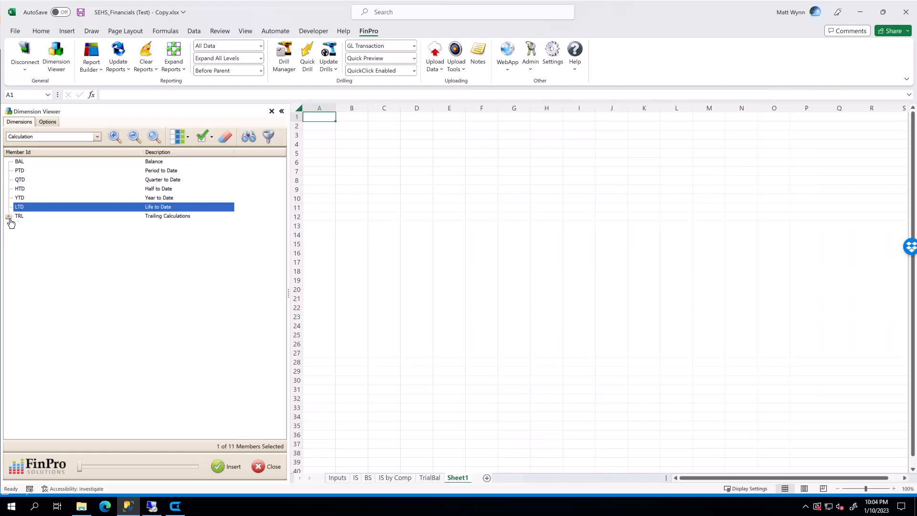
Select the YTD member and switch the displayed dimension to Measure.
click(51, 199)
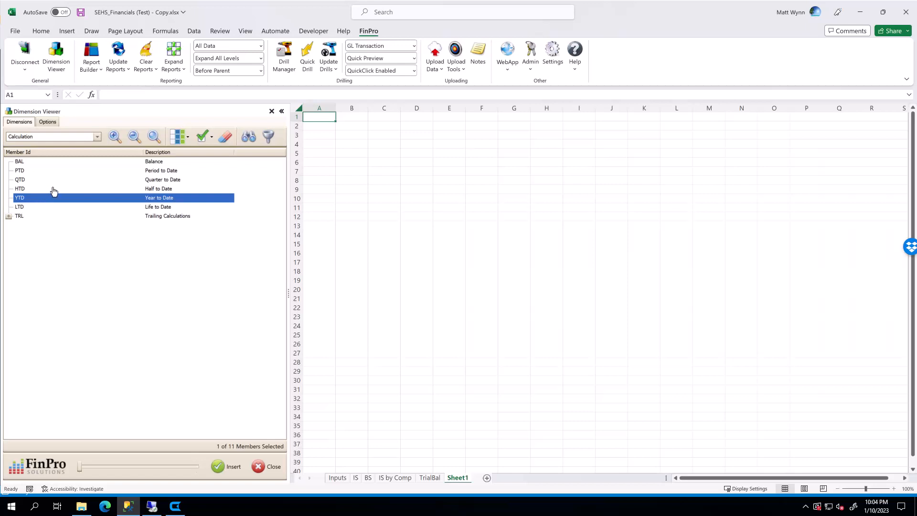
click(52, 137)
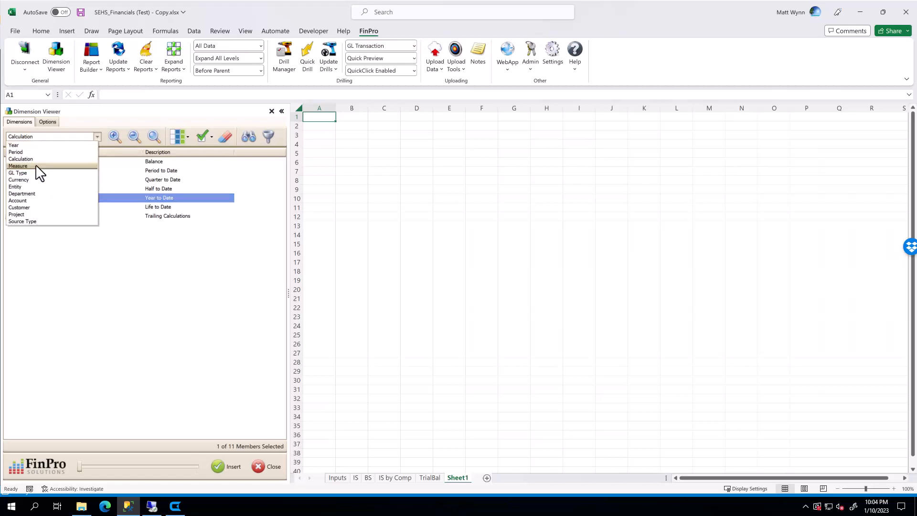
click(36, 166)
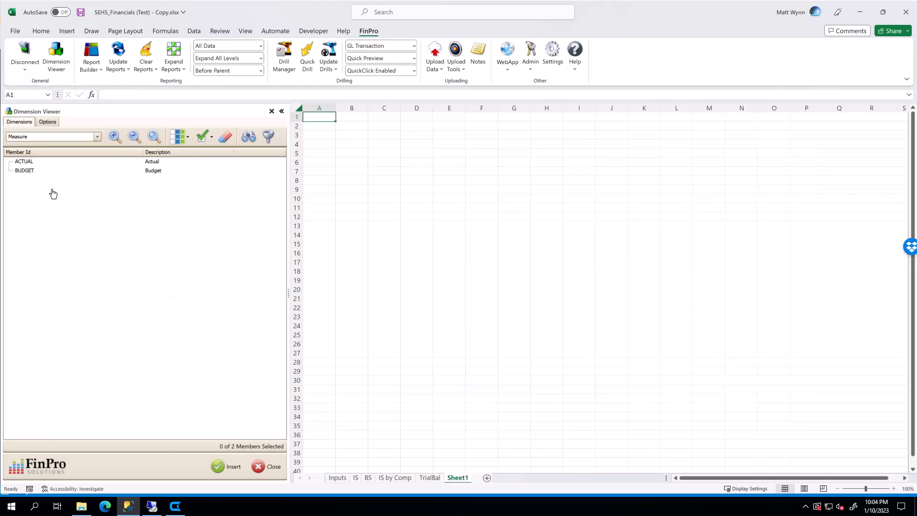
Select the ACTUAL member, then the BUDGET member in the Measure list.
click(33, 164)
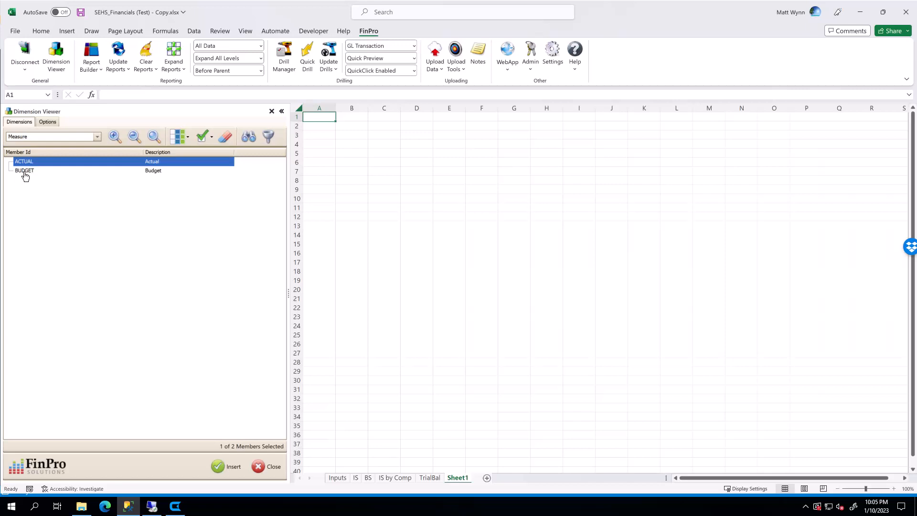
click(24, 172)
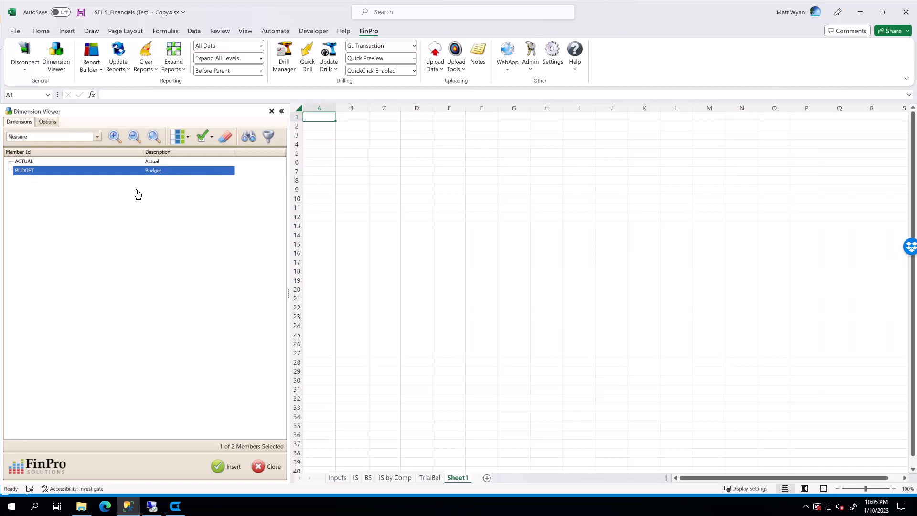
Switch the displayed dimension to GL Type, then to Account.
click(76, 138)
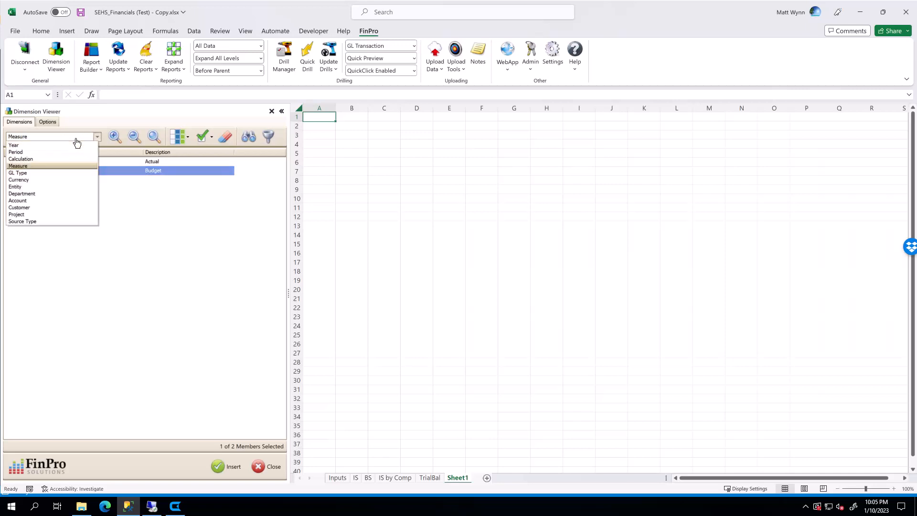
click(33, 173)
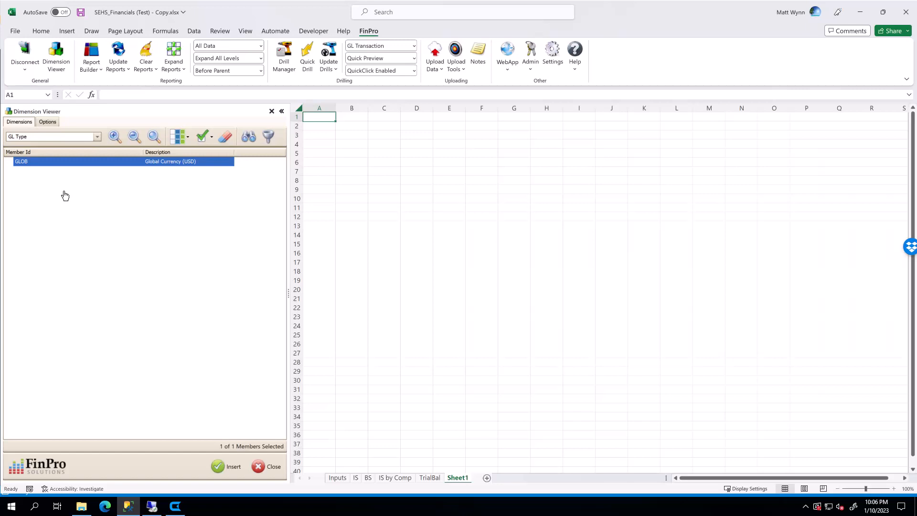
click(99, 137)
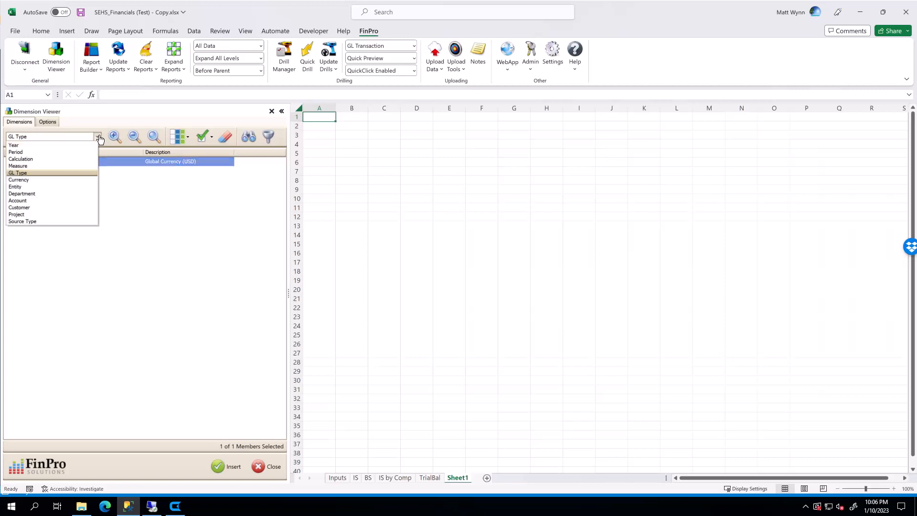
click(37, 200)
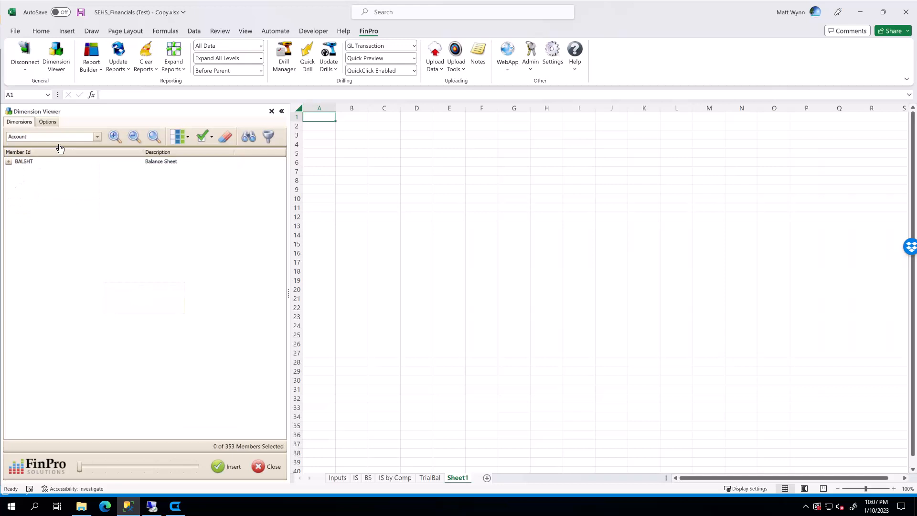
Expand BALSHT, LIABEQ, ASSETS, LIABIL and LLIABS in the Account hierarchy.
click(10, 162)
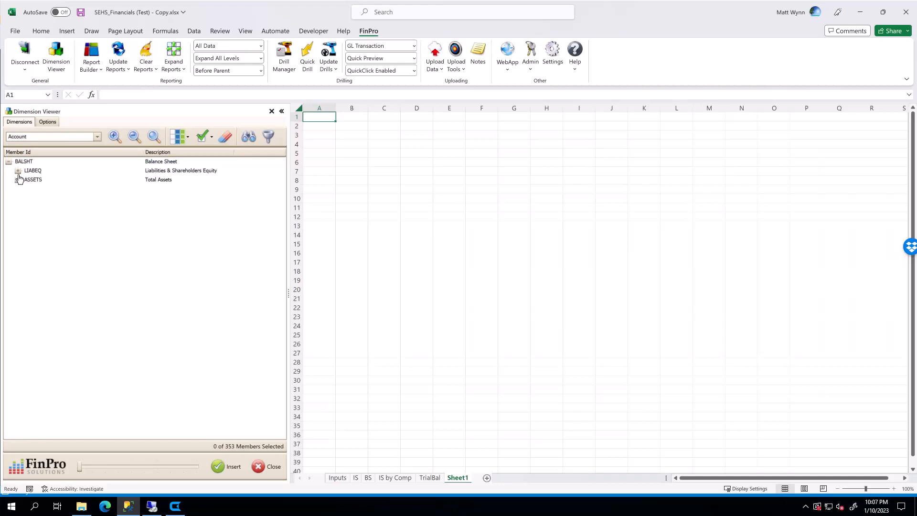
click(17, 171)
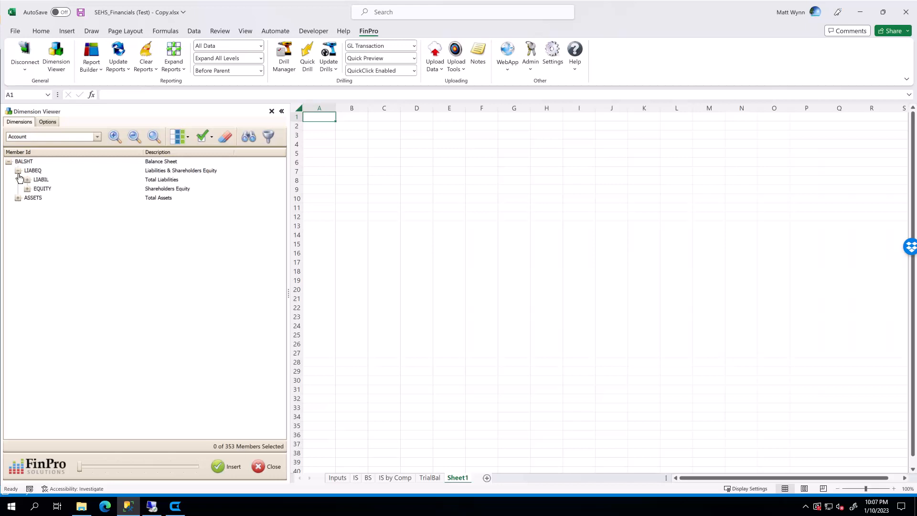
click(17, 198)
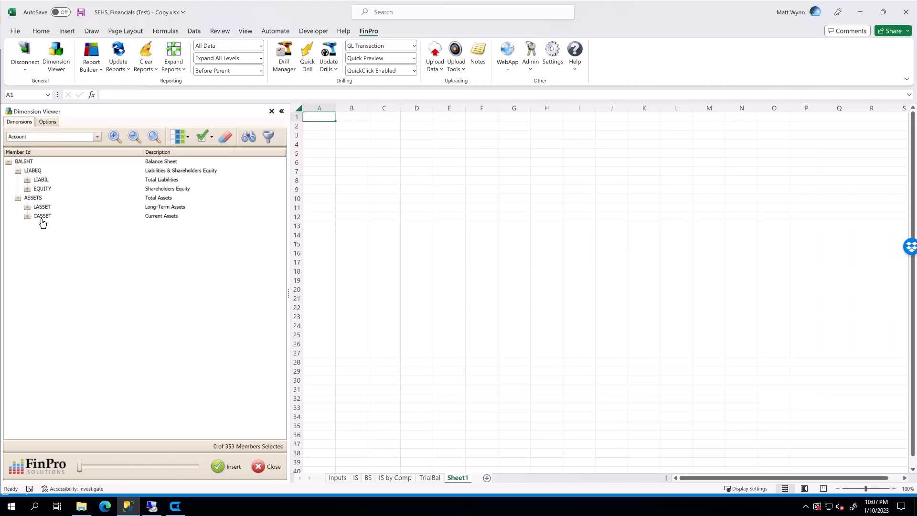
click(27, 180)
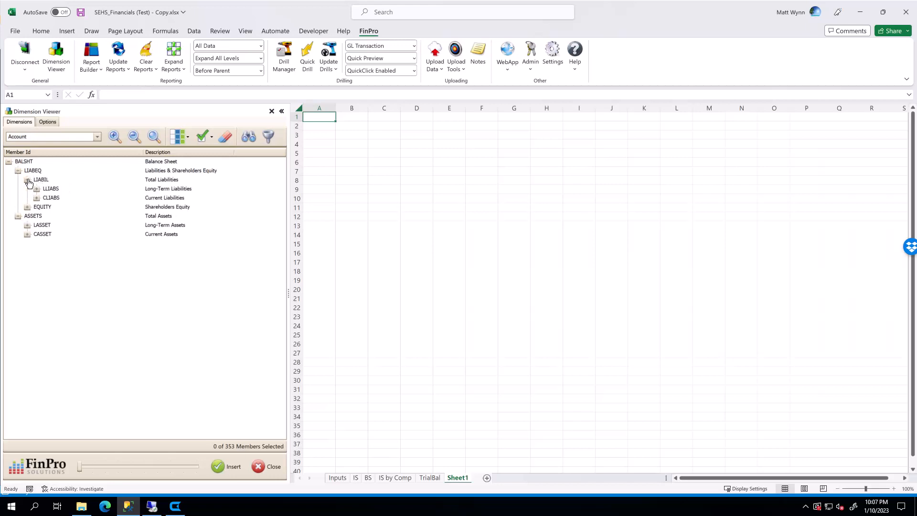
click(37, 189)
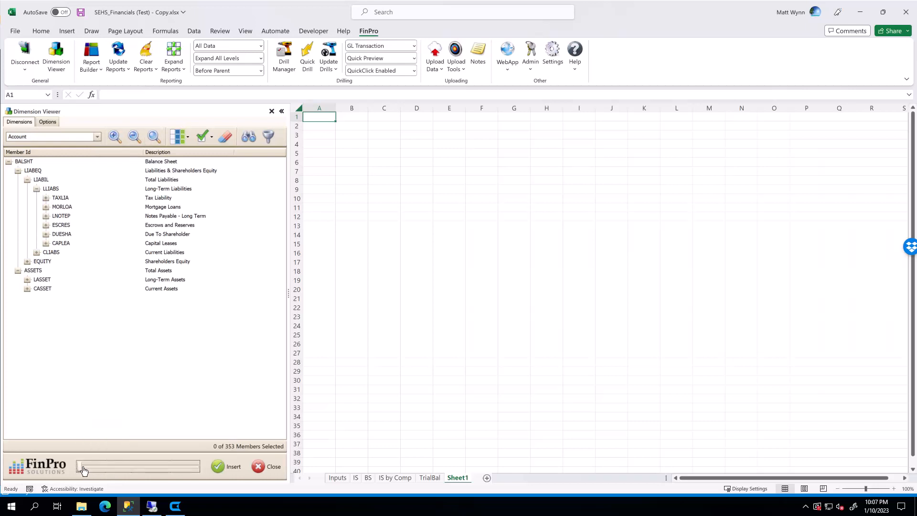
Expand all levels of the Account tree and select ADDPIC together with its child accounts down to 30500.
drag(84, 470, 189, 473)
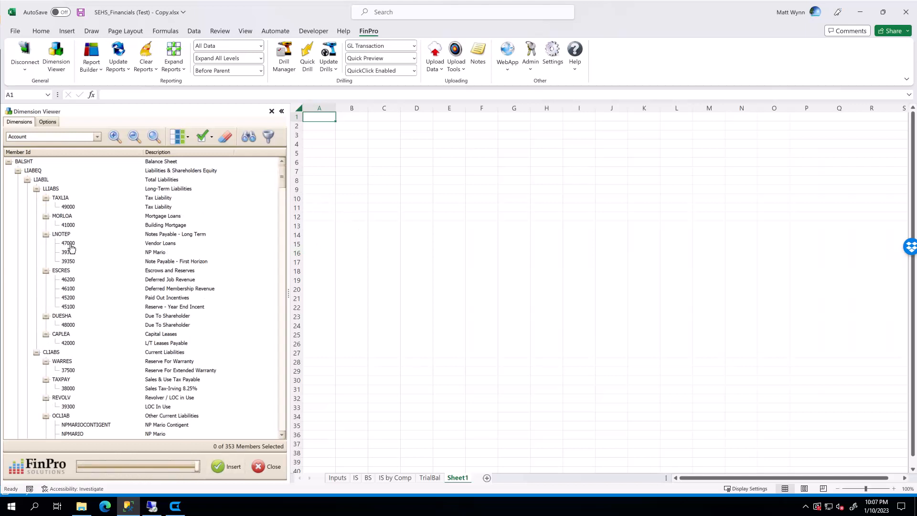
drag(282, 184, 285, 373)
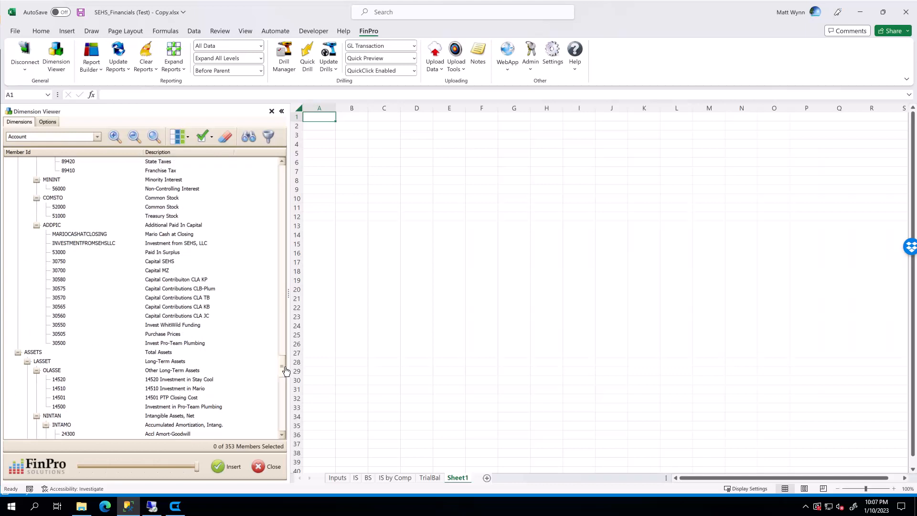
click(58, 227)
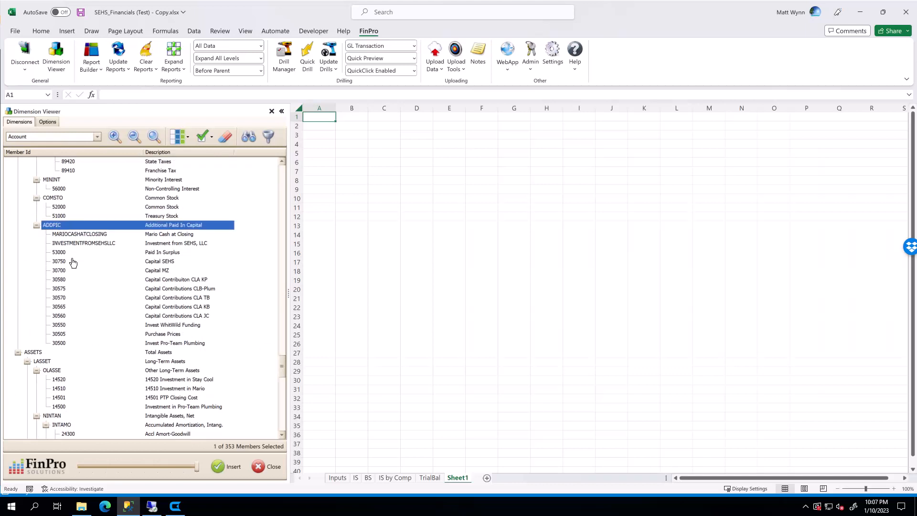
shift+click(67, 342)
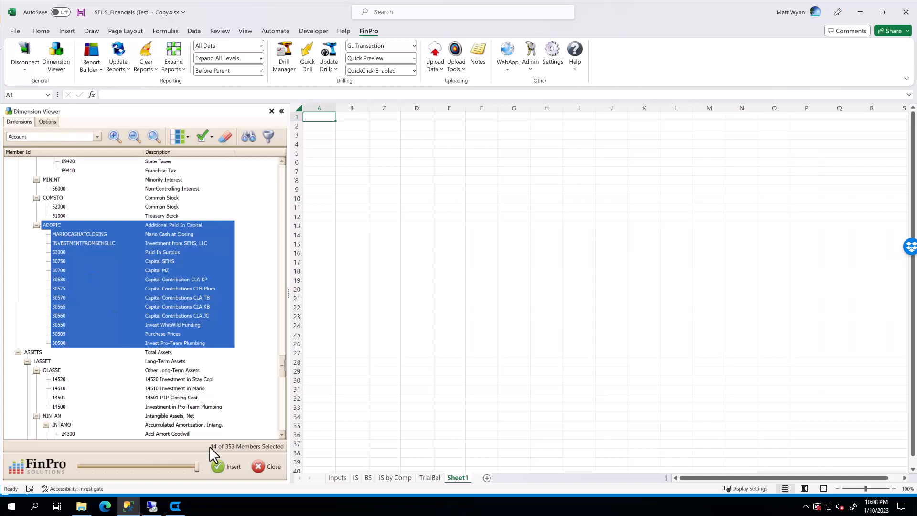
Insert the selected account members into the sheet starting at cell D12.
click(421, 220)
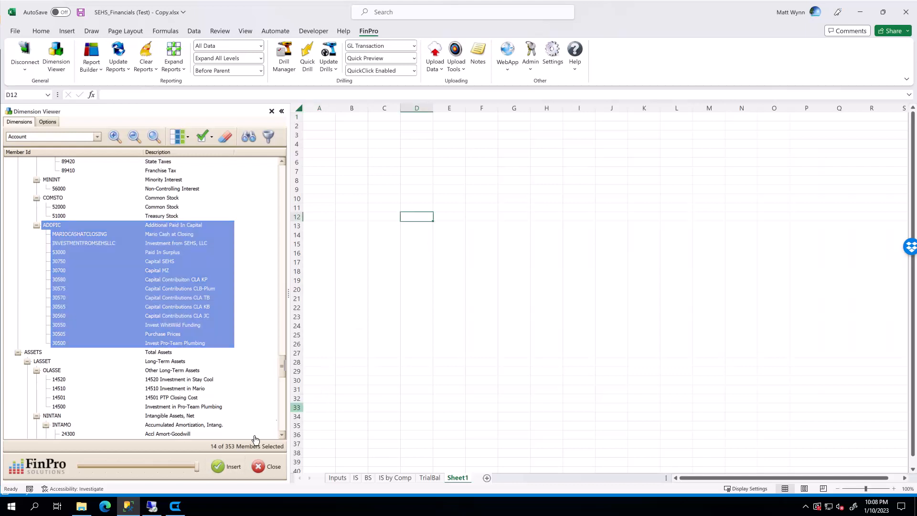
click(227, 466)
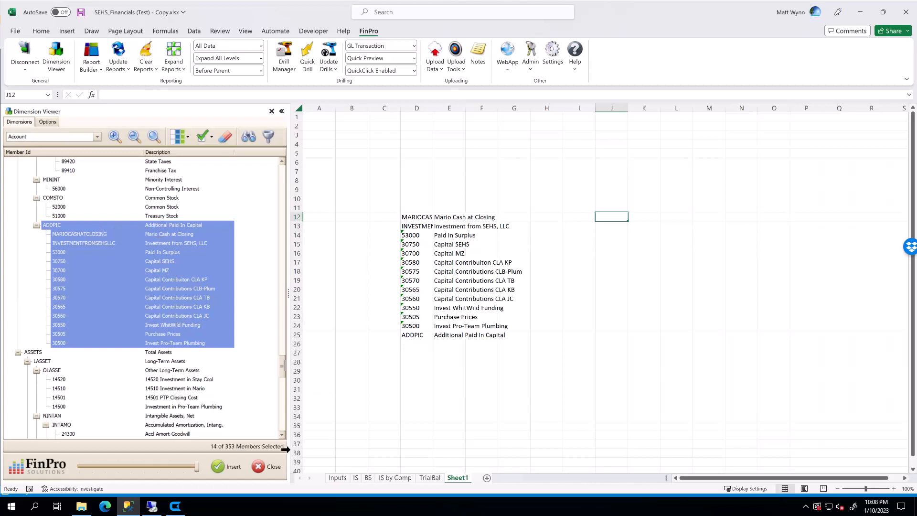
right_click(71, 231)
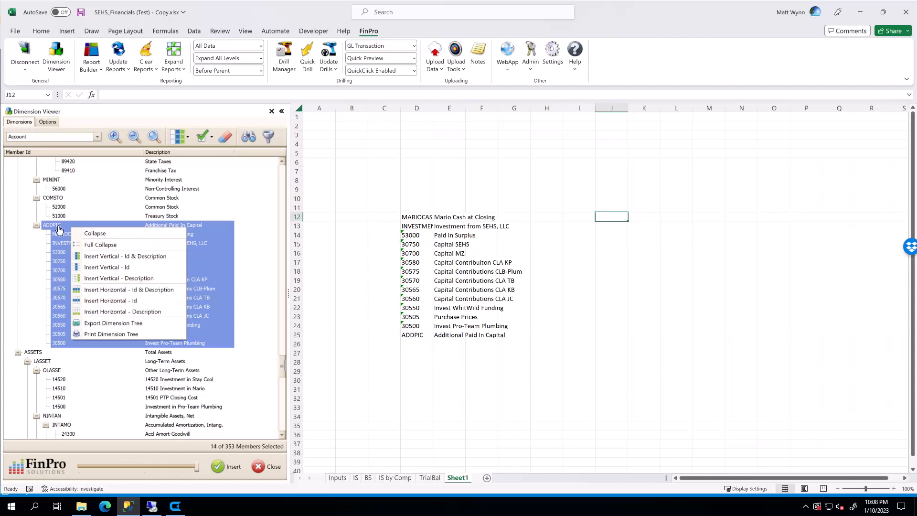
click(58, 230)
drag(491, 233, 602, 215)
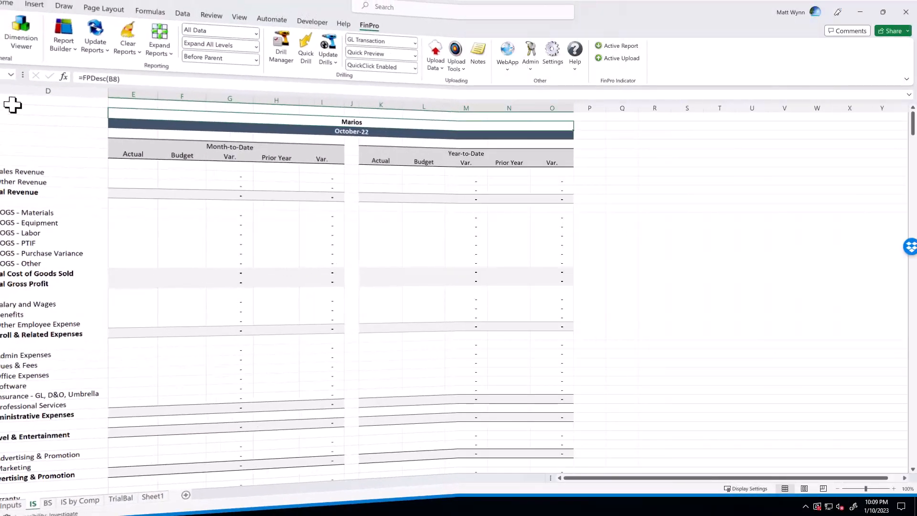
Switch to the IS by Comp sheet and update its FinPro report for the current sheet only.
key(ctrl+Home)
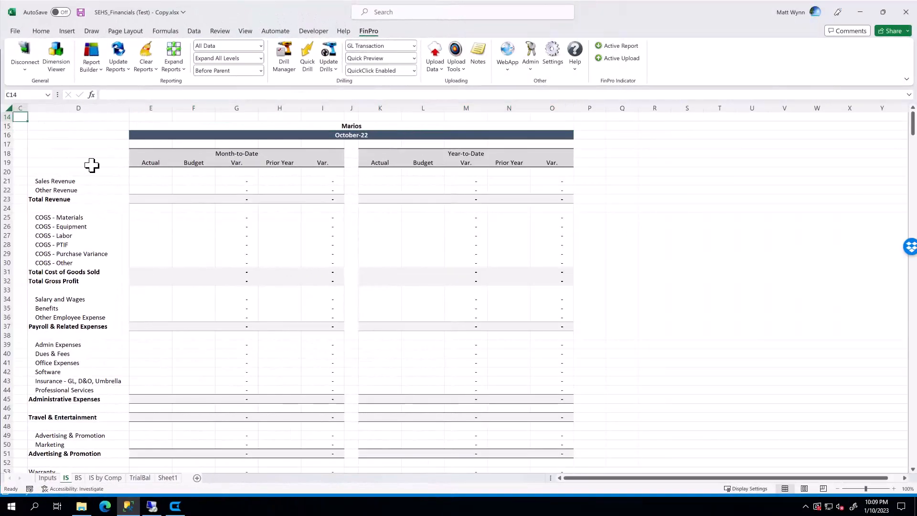
key(ctrl+Page_Down)
key(ctrl+Page_Down)
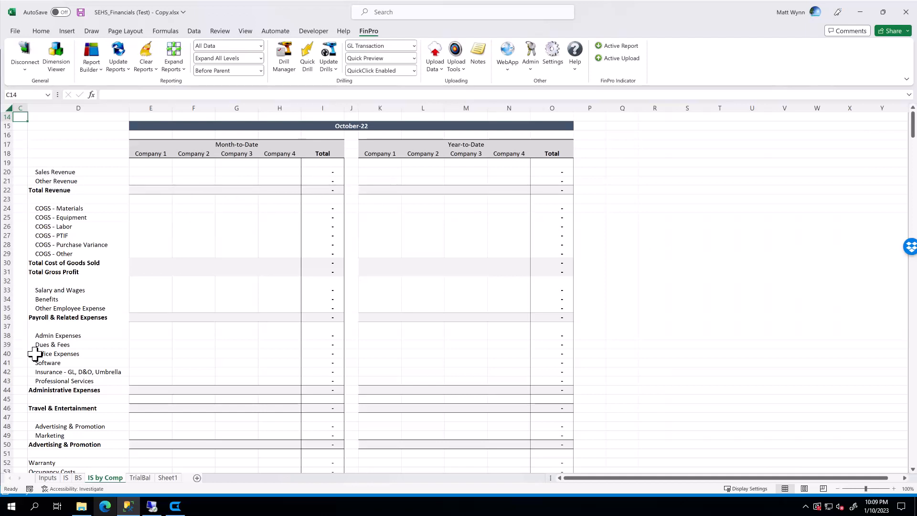
click(142, 152)
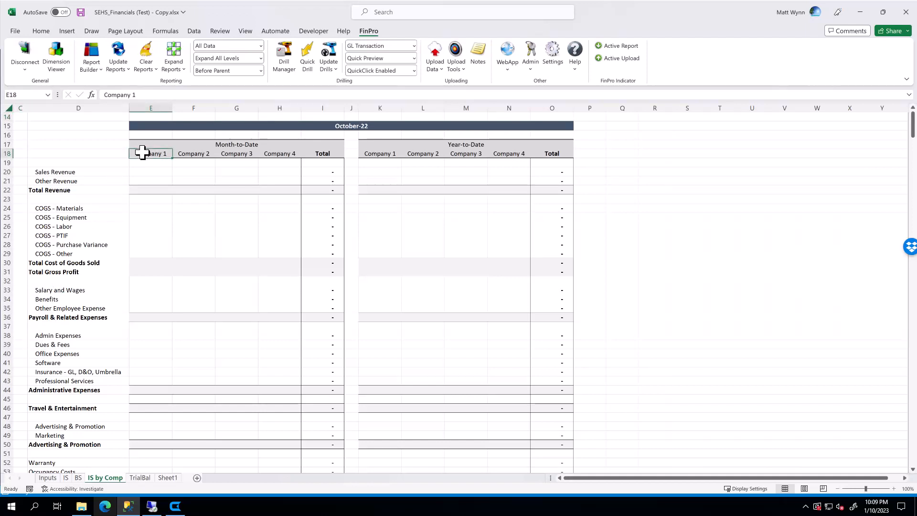
drag(142, 153, 221, 148)
click(176, 178)
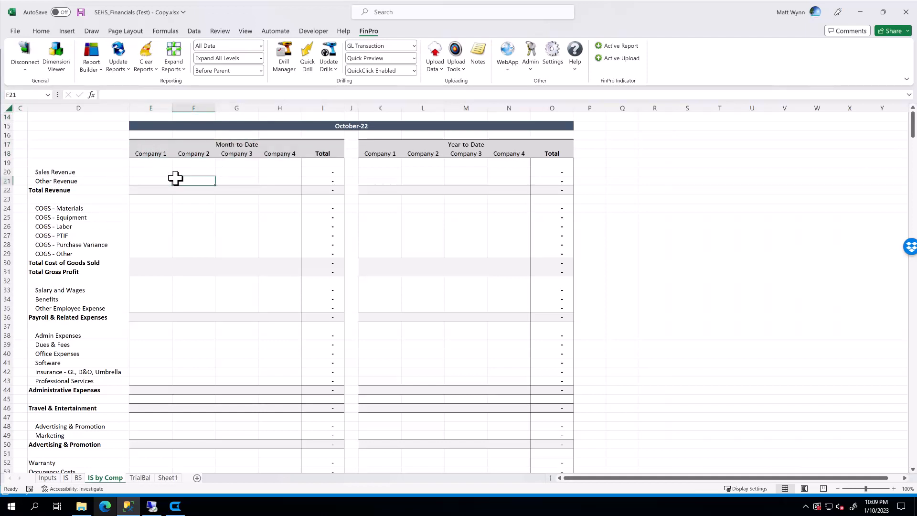
drag(156, 173, 280, 172)
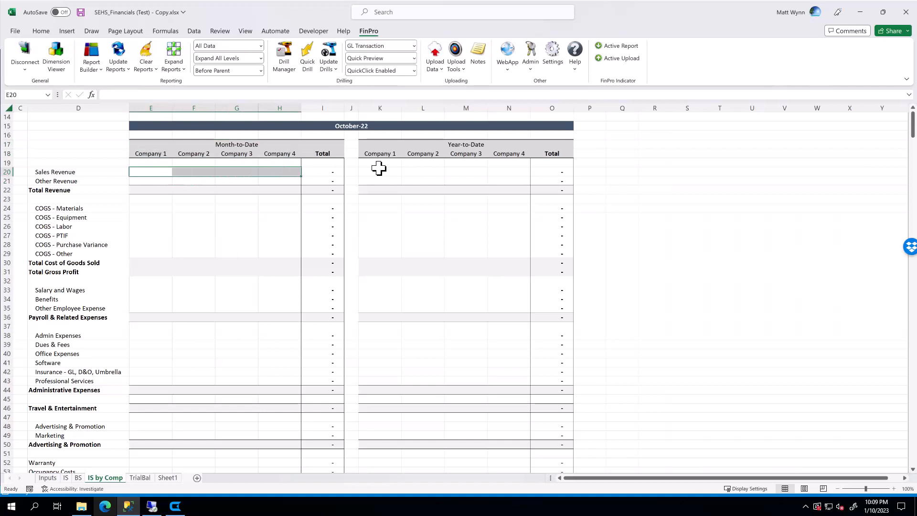
drag(378, 168, 496, 175)
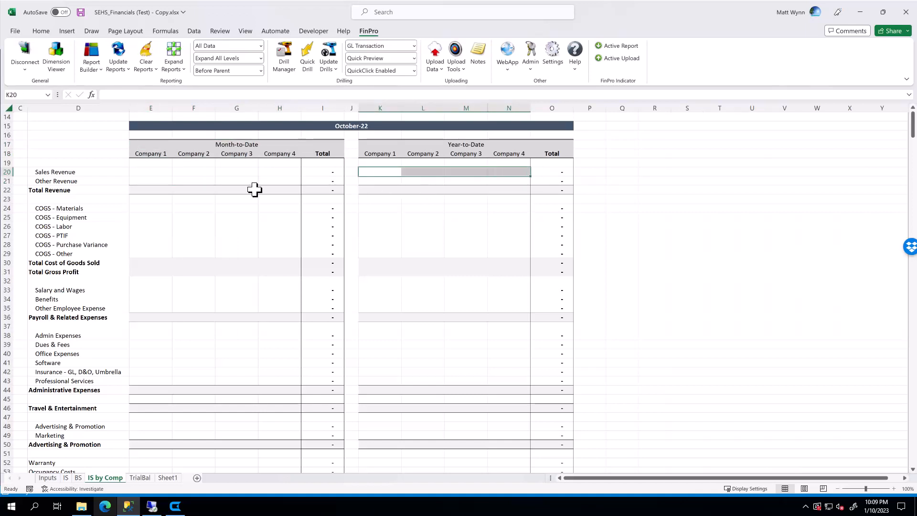
click(41, 126)
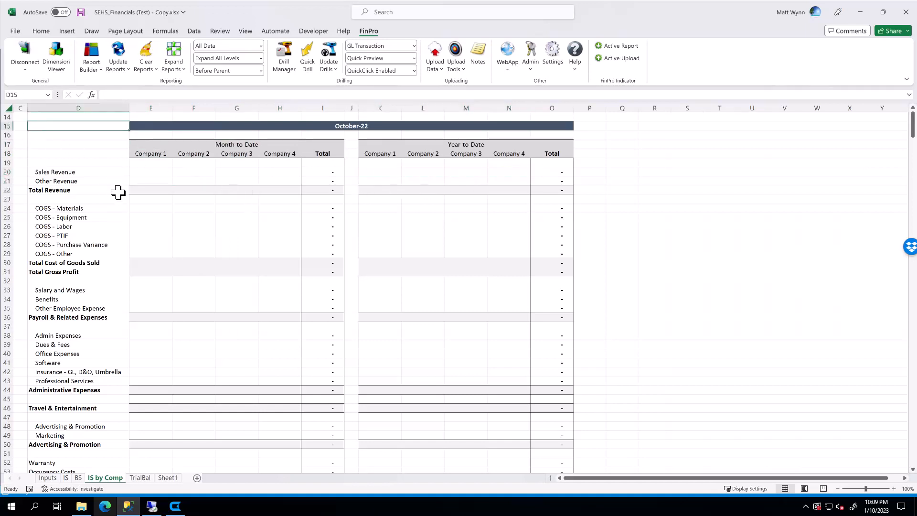
click(116, 69)
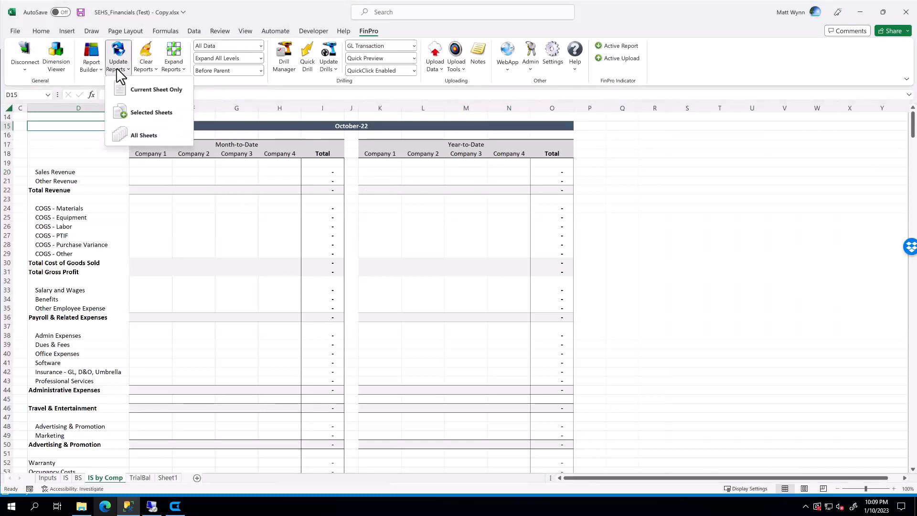
click(143, 95)
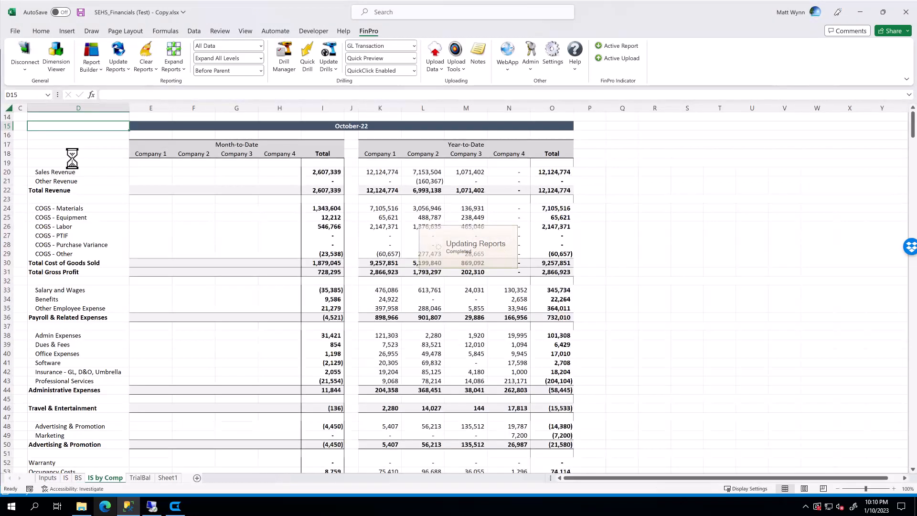
click(600, 225)
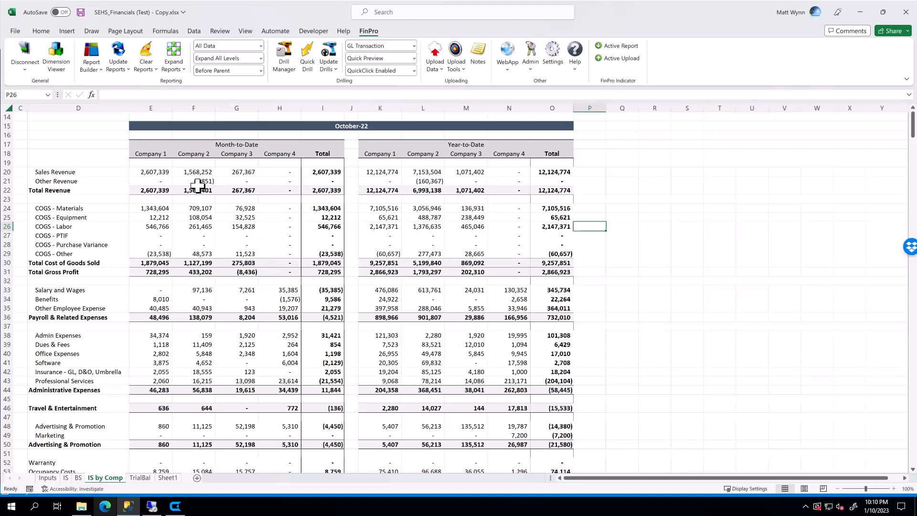
Inspect the Company 1, 2 and 3 values for Sales Revenue and COGS - Materials.
click(152, 172)
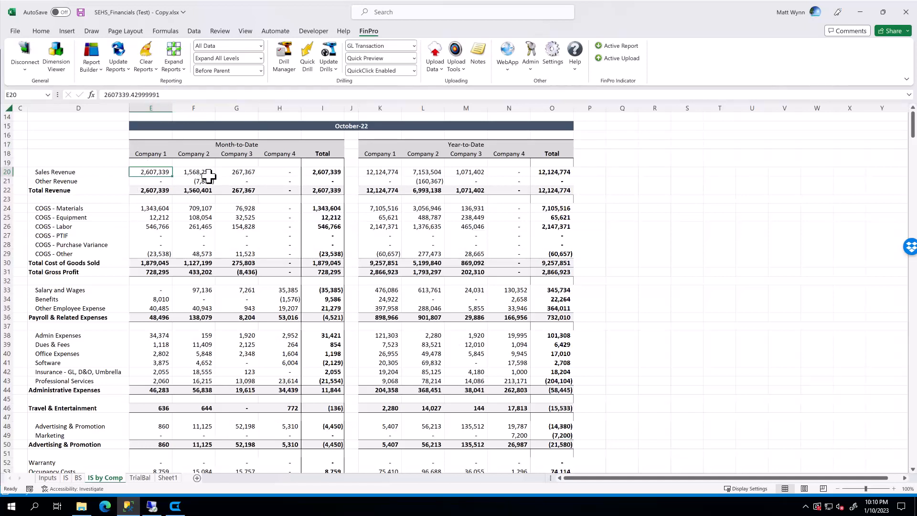
click(219, 207)
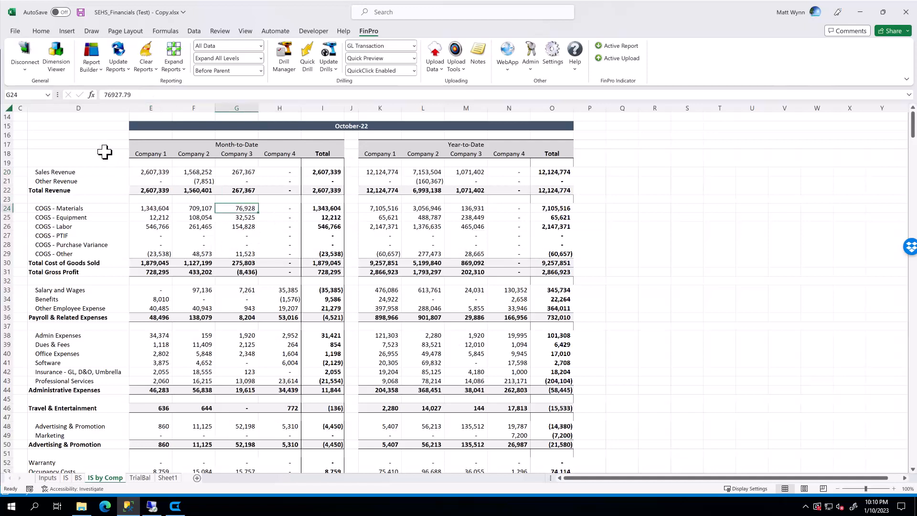
click(168, 173)
click(210, 210)
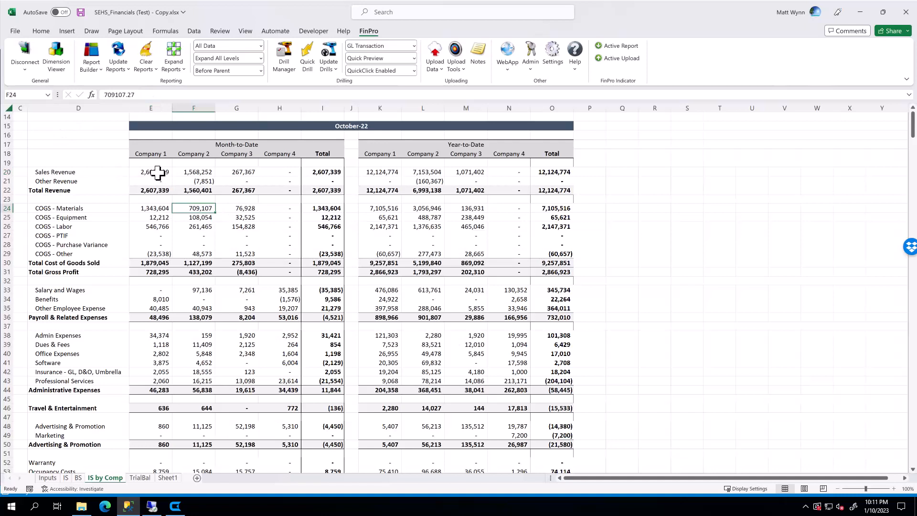
click(161, 173)
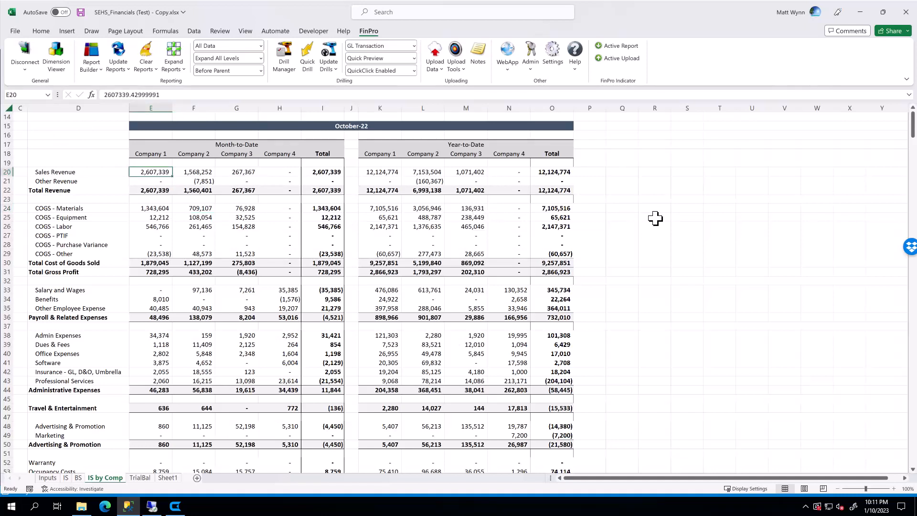
Quick Drill into Company 1's COGS - Materials month-to-date value to open its GL transaction preview.
click(673, 217)
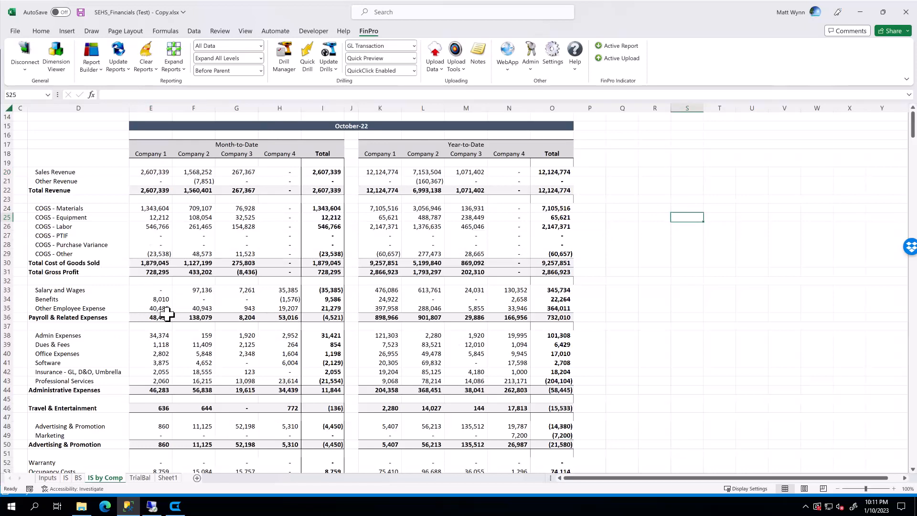
click(163, 298)
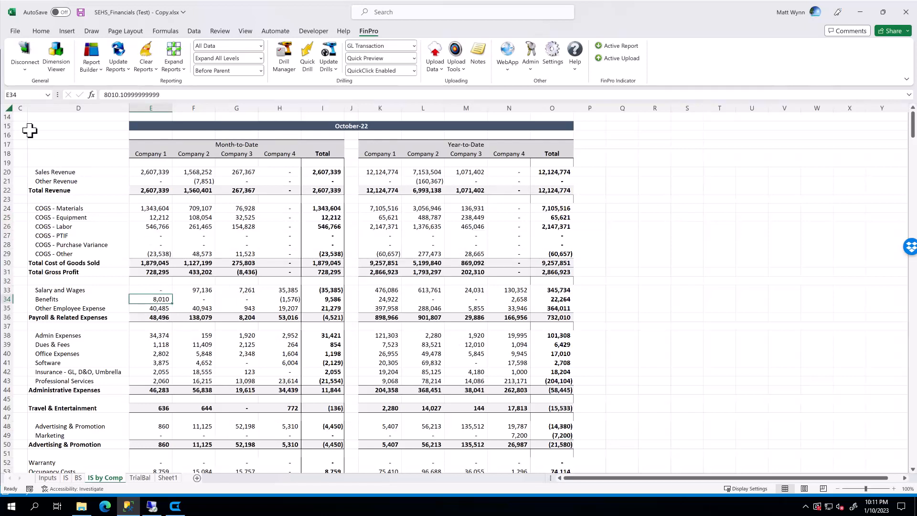
click(19, 116)
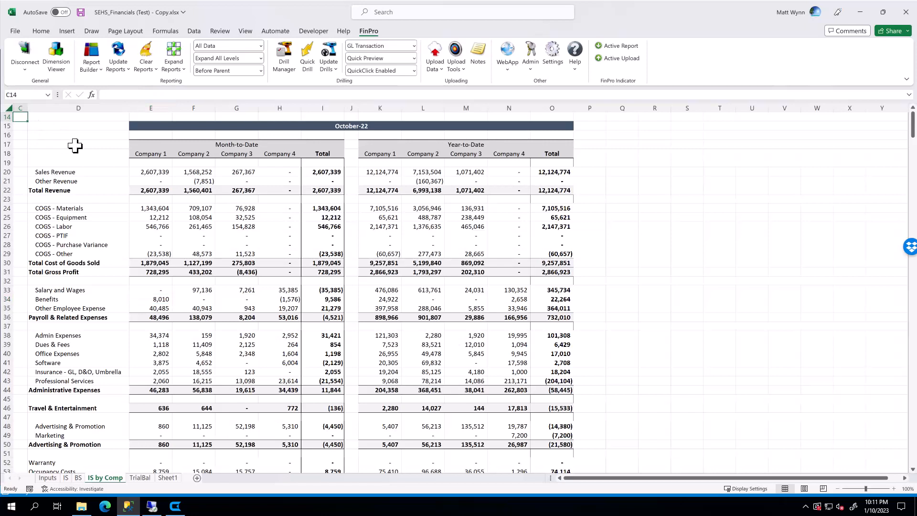
click(75, 145)
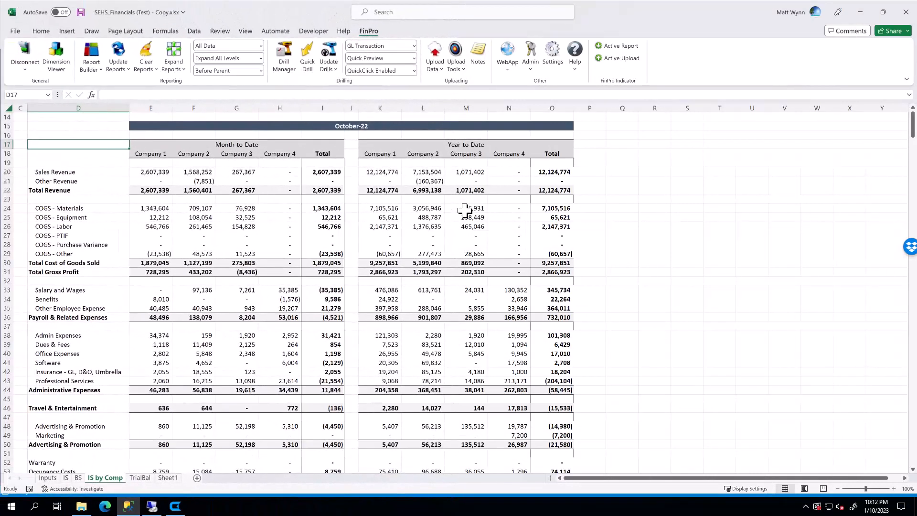
click(158, 208)
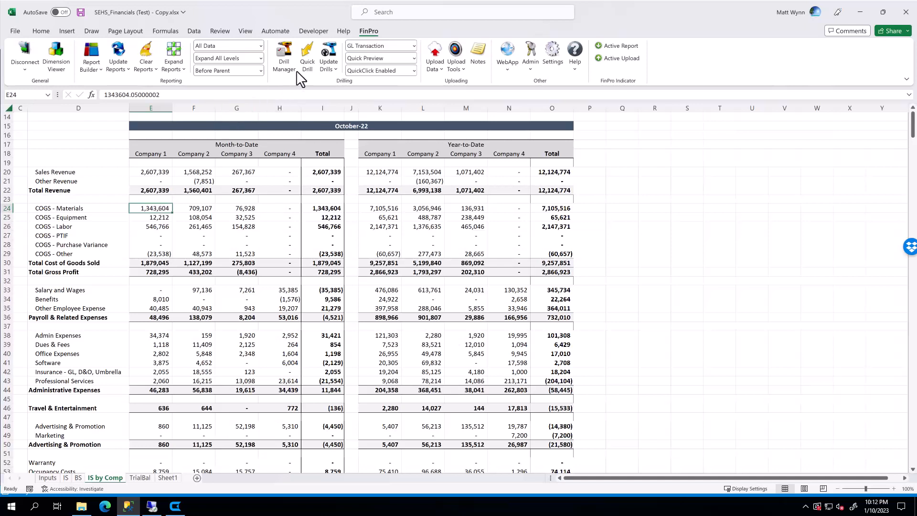
click(308, 61)
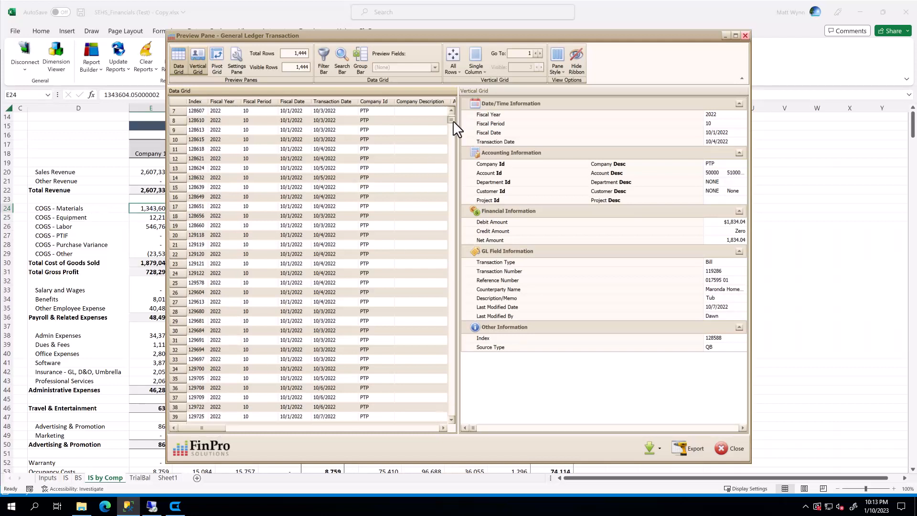
Browse the drilled GL transactions and their details in the preview pane, then close it.
drag(453, 120, 451, 131)
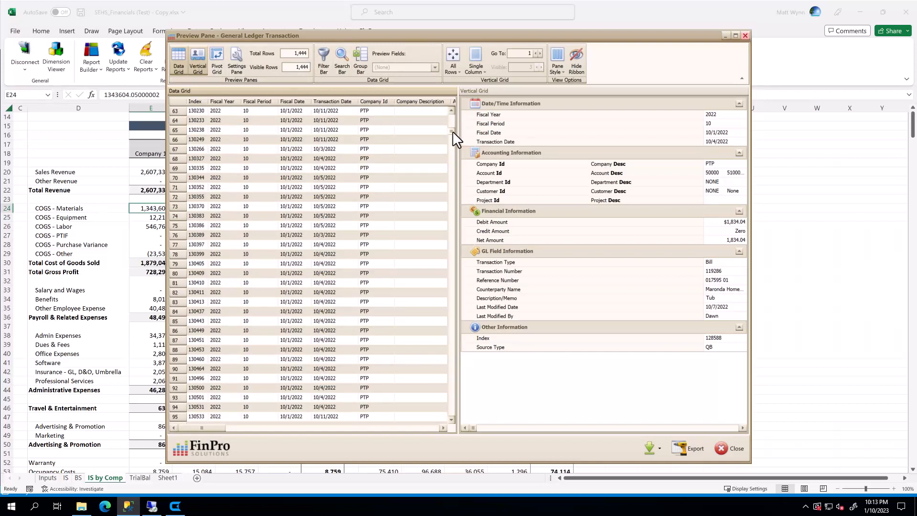
drag(451, 131, 453, 411)
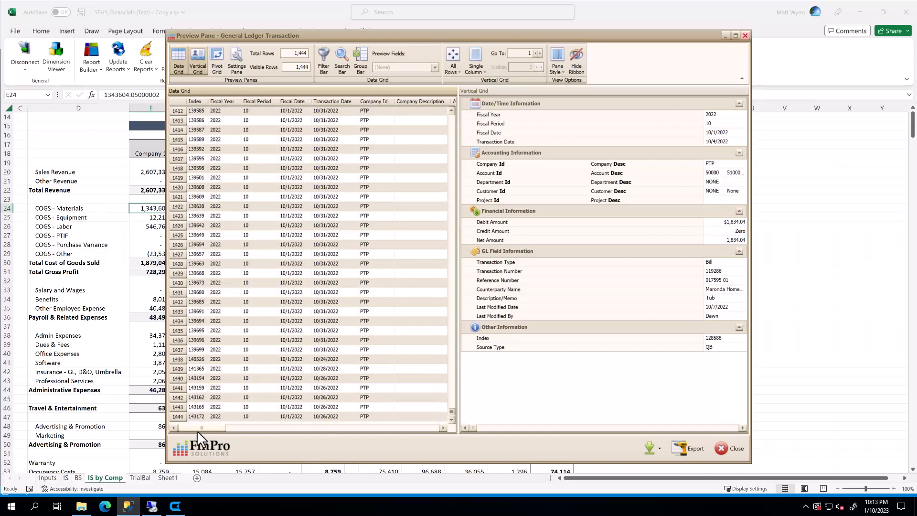
drag(197, 429, 232, 428)
drag(253, 428, 193, 428)
drag(704, 115, 615, 119)
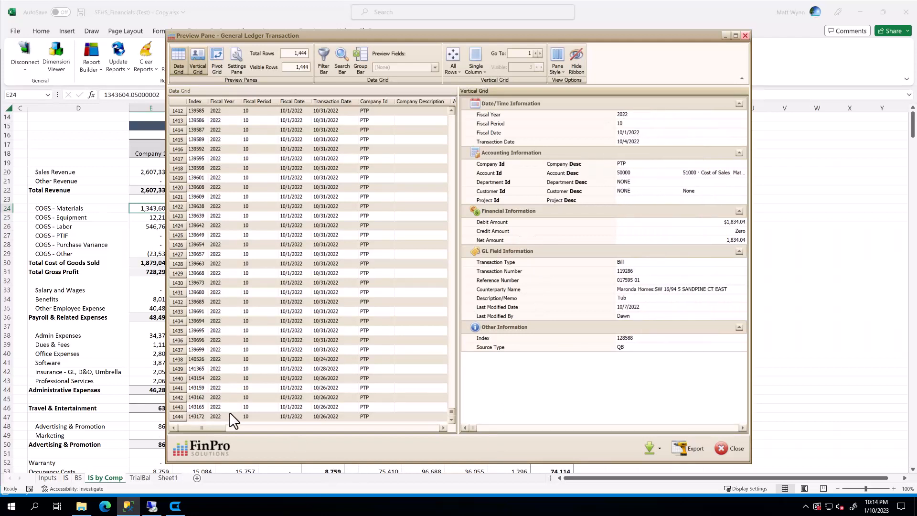
click(181, 213)
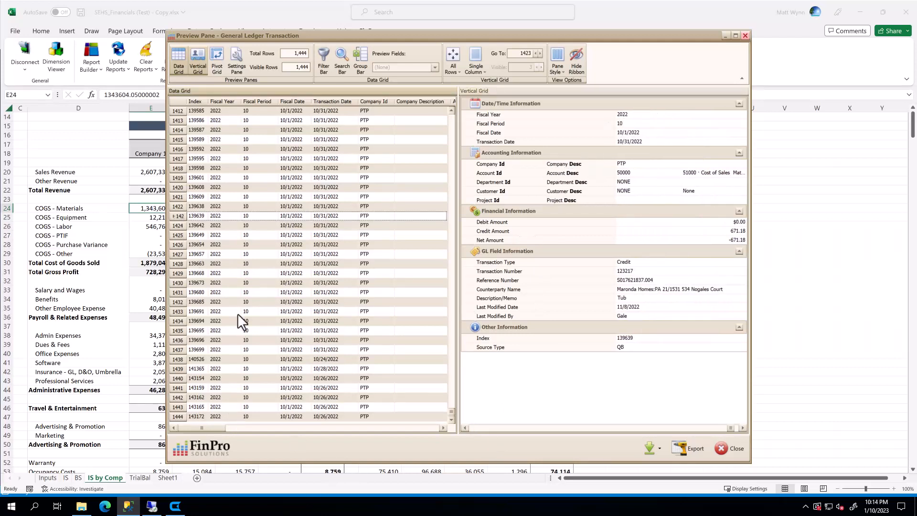
click(284, 427)
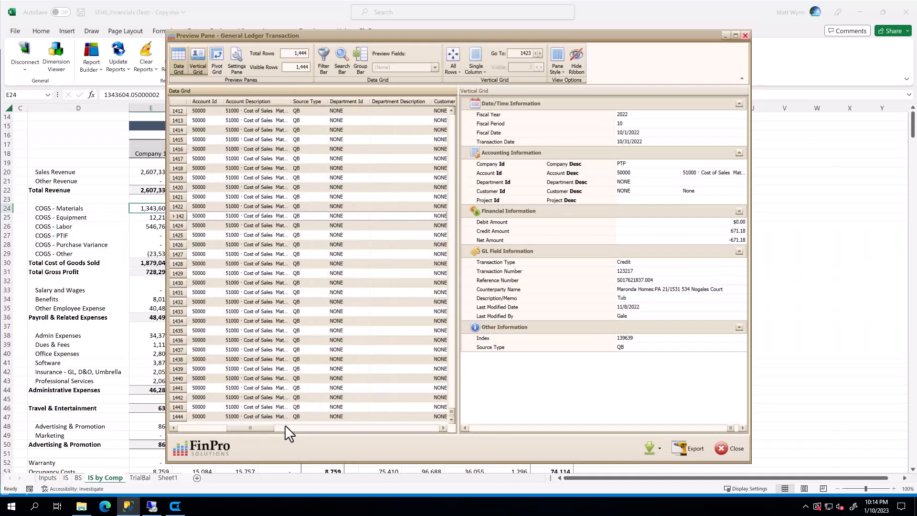
click(346, 263)
scroll(350, 238, up, 20)
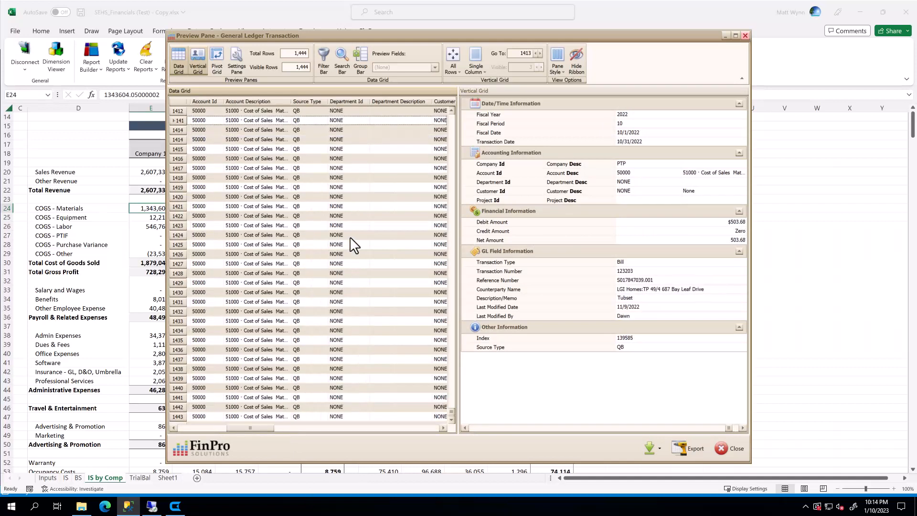
scroll(350, 237, up, 20)
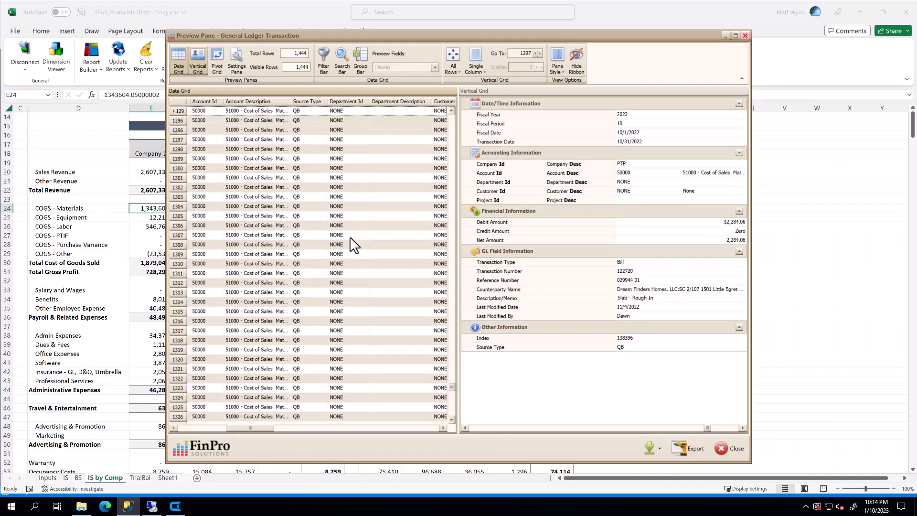
click(732, 449)
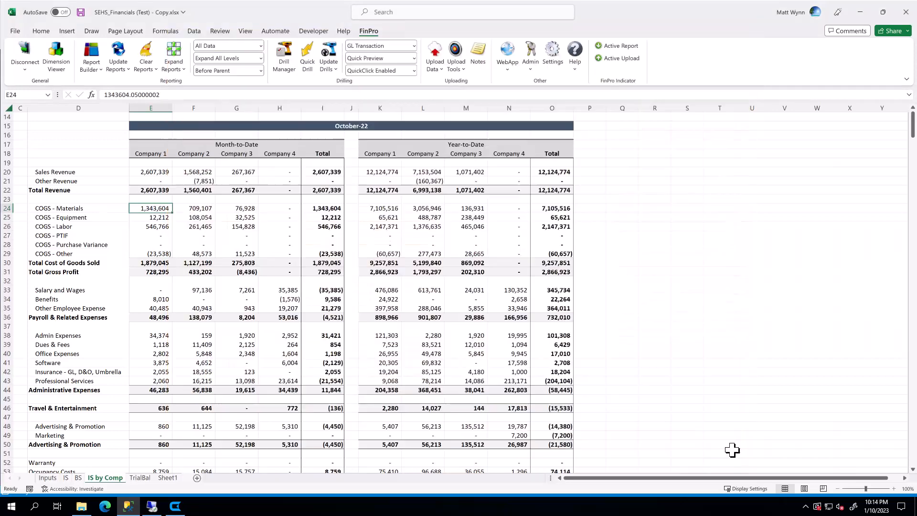
Set the drill preview option to Never Preview and Quick Drill the COGS - Materials value into a new Drill sheet.
click(414, 58)
click(377, 92)
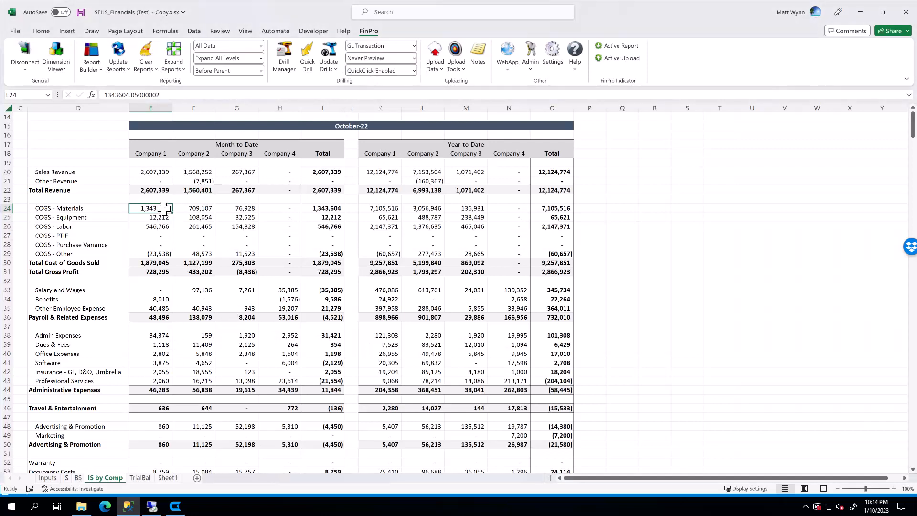
click(309, 69)
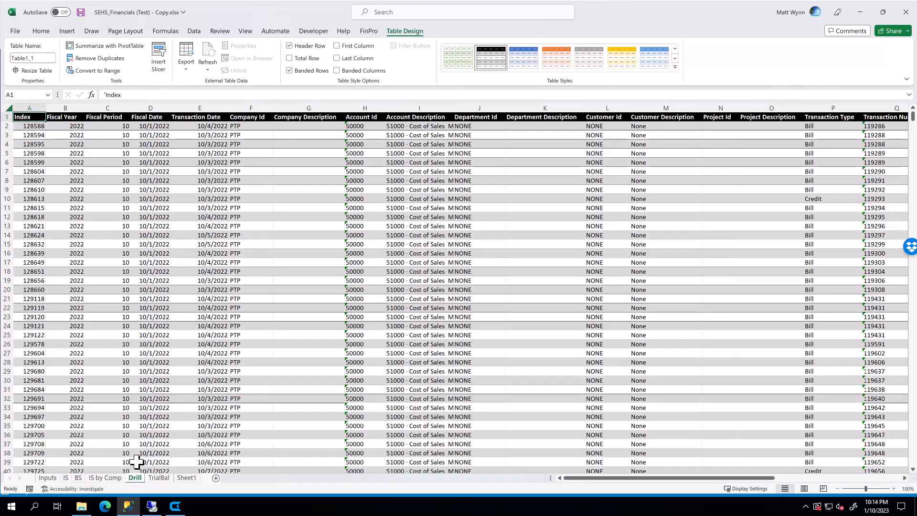
Browse the drilled transaction table on the Drill sheet across its rows and columns.
click(53, 263)
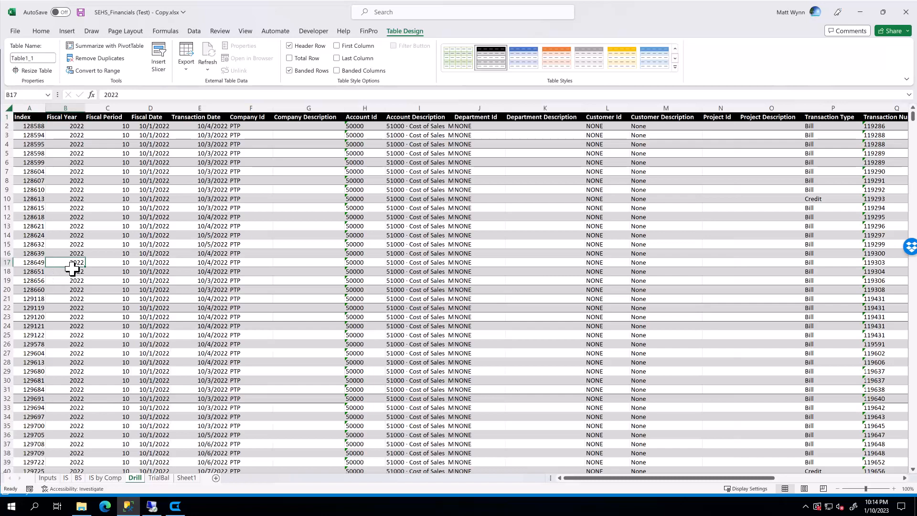
key(ctrl+Down)
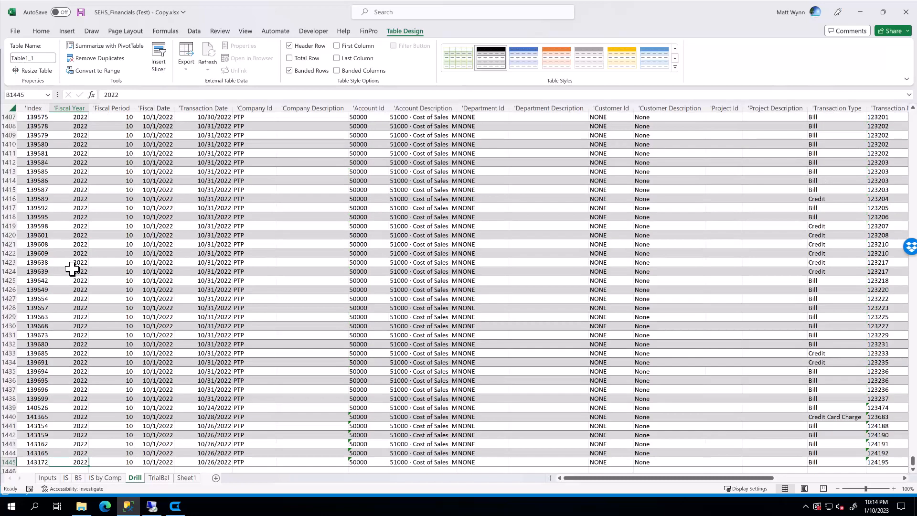
key(ctrl+Up)
key(Right)
key(Right)
key(Right)
key(Right)
key(Right)
key(Right)
key(Right)
key(Right)
key(Right)
key(Right)
key(Right)
key(Right)
key(Right)
key(Right)
key(Right)
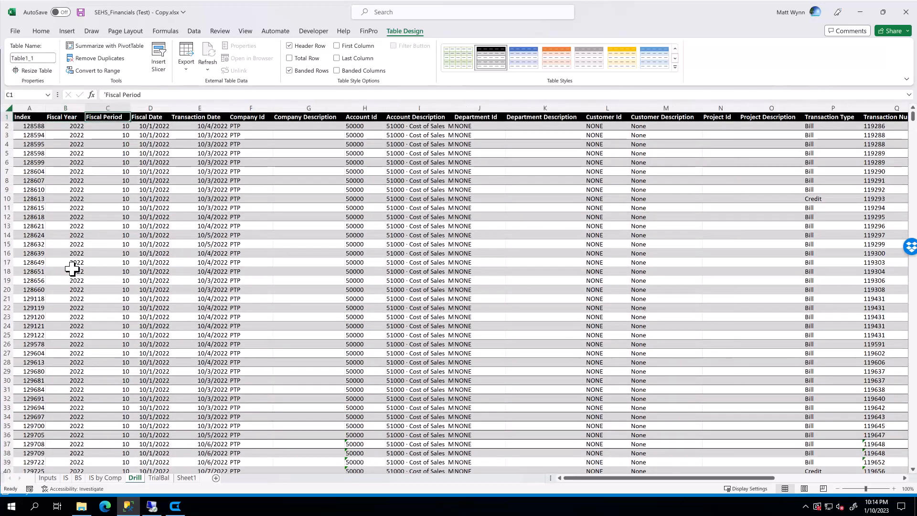
key(Right)
key(Right)
key(Right)
key(Right)
key(Right)
key(Right)
key(Right)
key(Right)
key(Right)
key(Right)
key(Right)
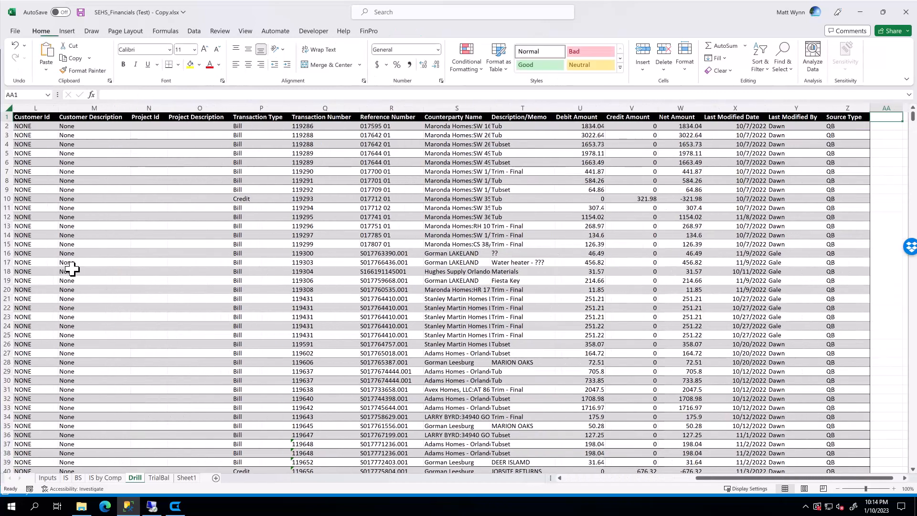
key(Left)
key(Left)
key(Left)
key(Home)
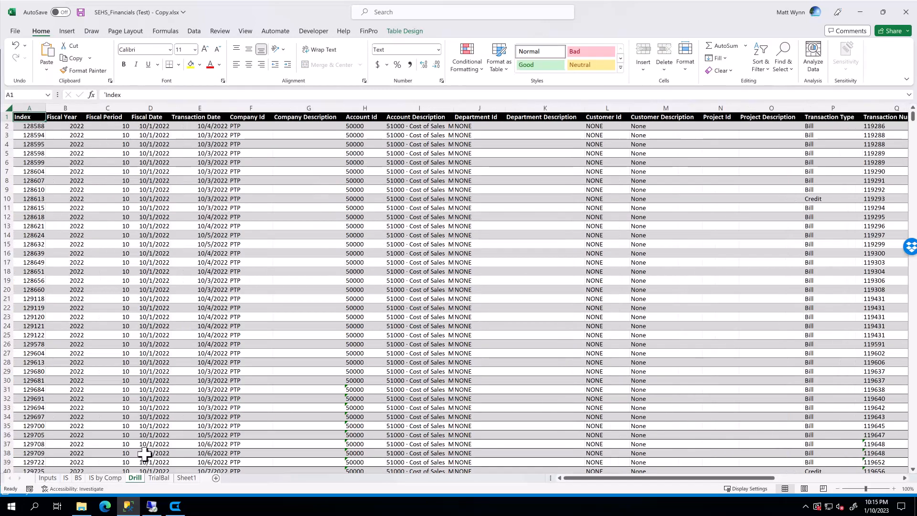
Return to the IS by Comp sheet and open the Report Builder for its report.
key(ctrl+Page_Up)
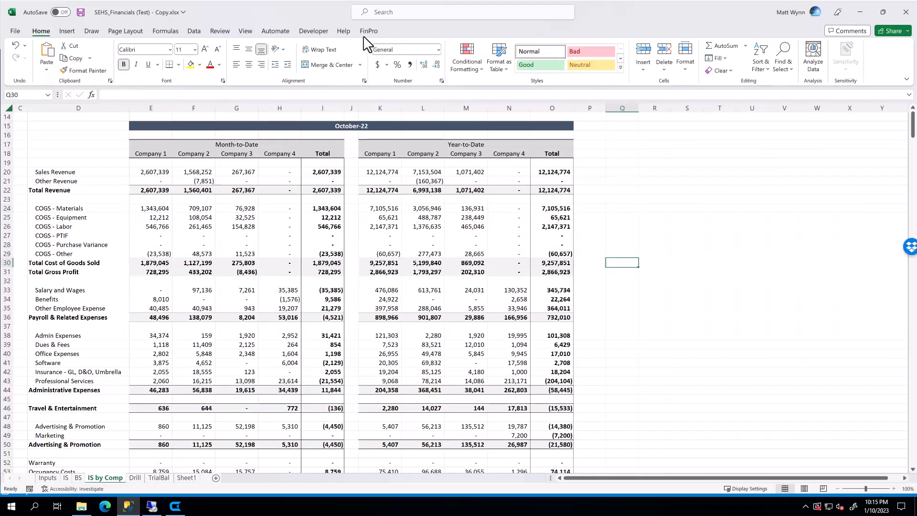
click(368, 31)
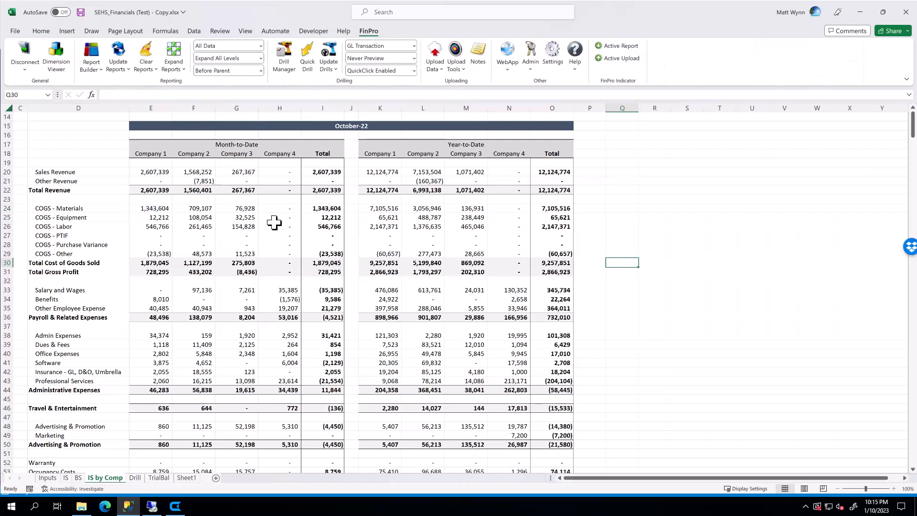
key(ctrl+Home)
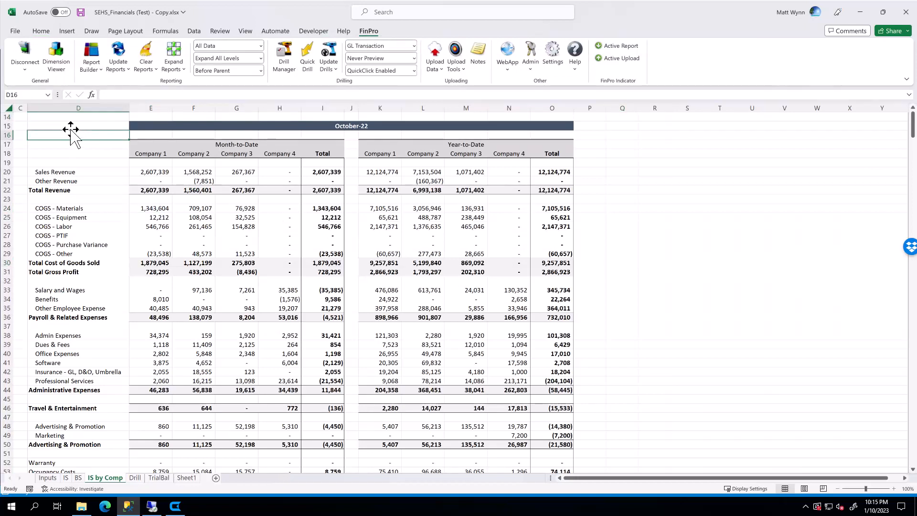
click(59, 122)
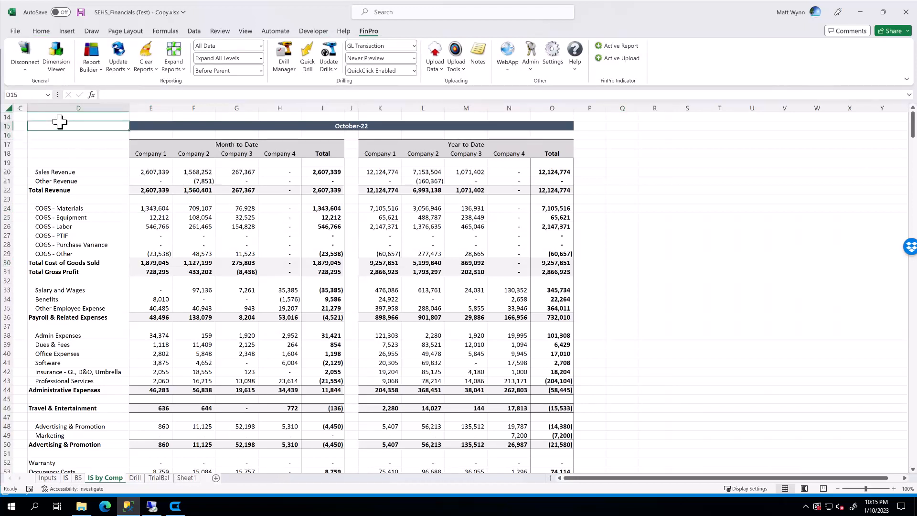
click(92, 52)
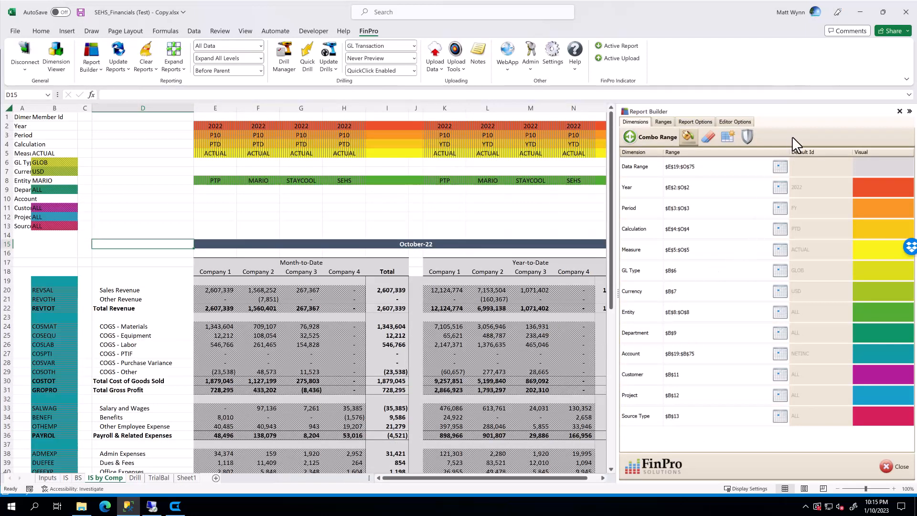
Widen column A to reveal the dimension labels.
click(387, 216)
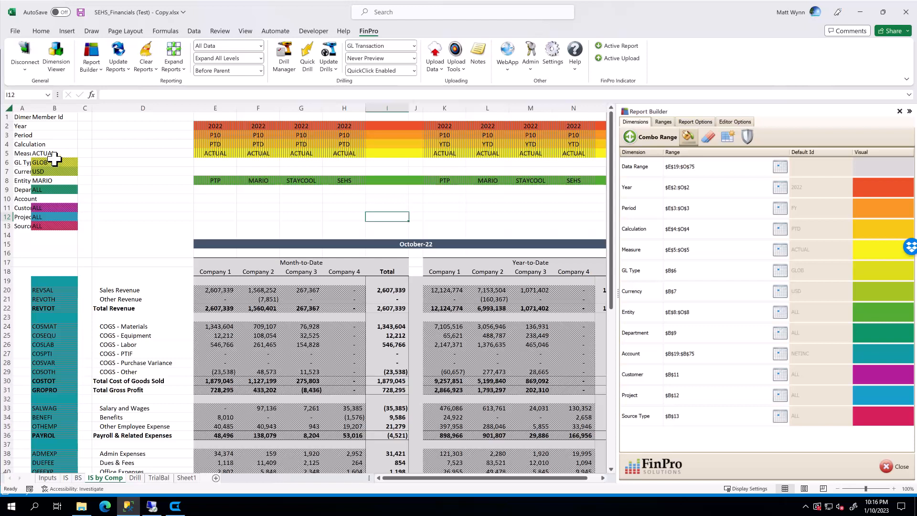
drag(30, 107, 55, 108)
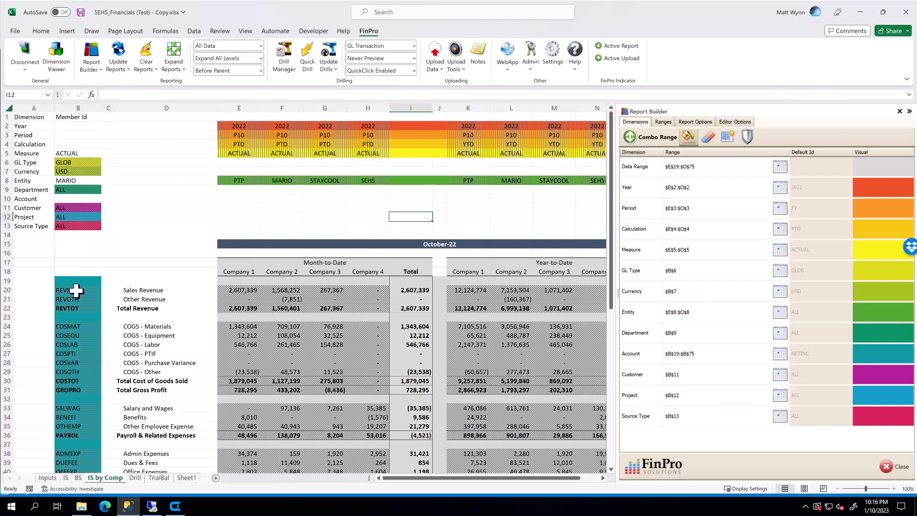
Examine the report's member ID cells, dimension settings and column headers.
drag(67, 281, 52, 447)
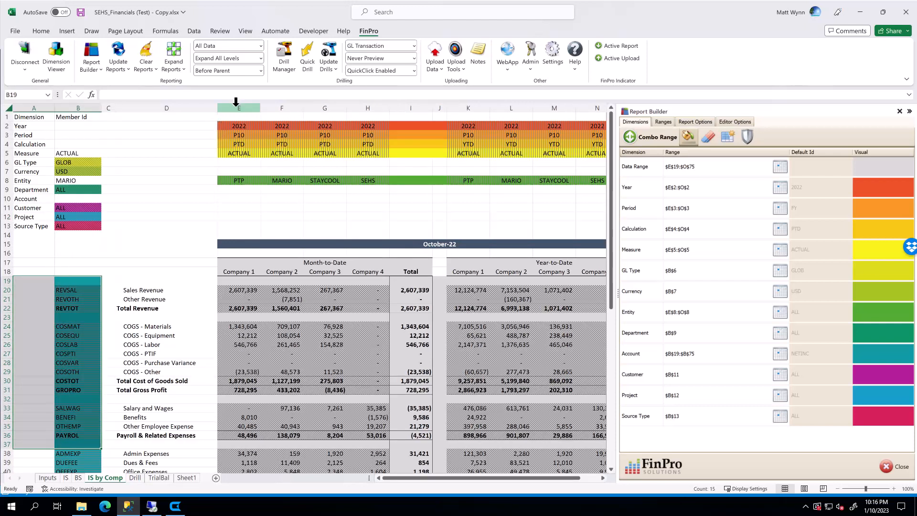
drag(235, 101, 531, 124)
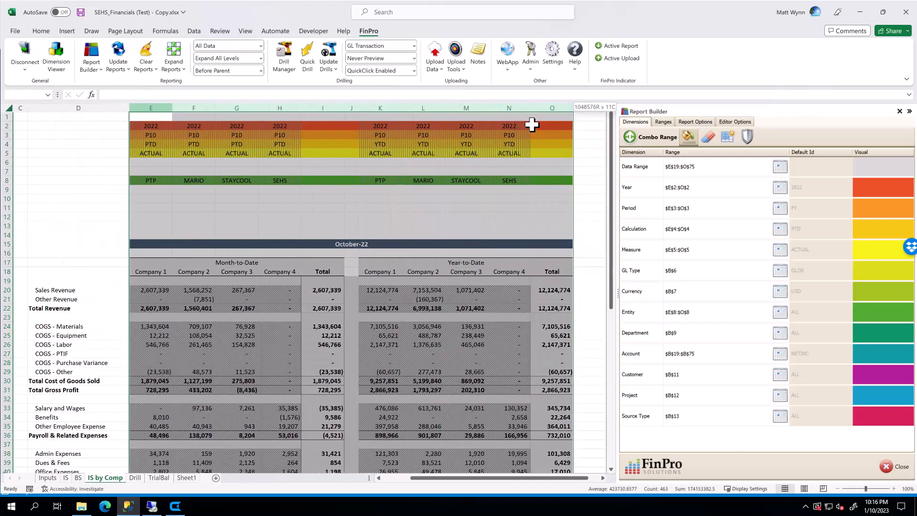
drag(79, 130, 7, 116)
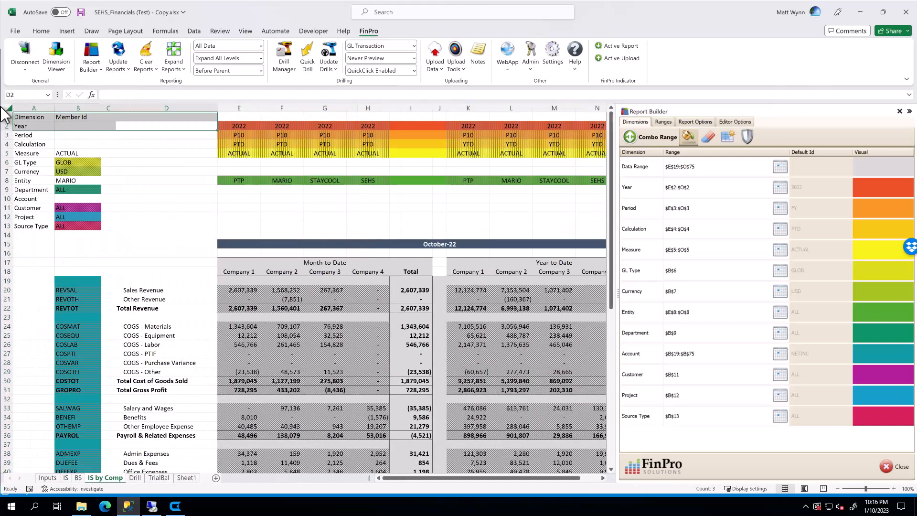
click(69, 217)
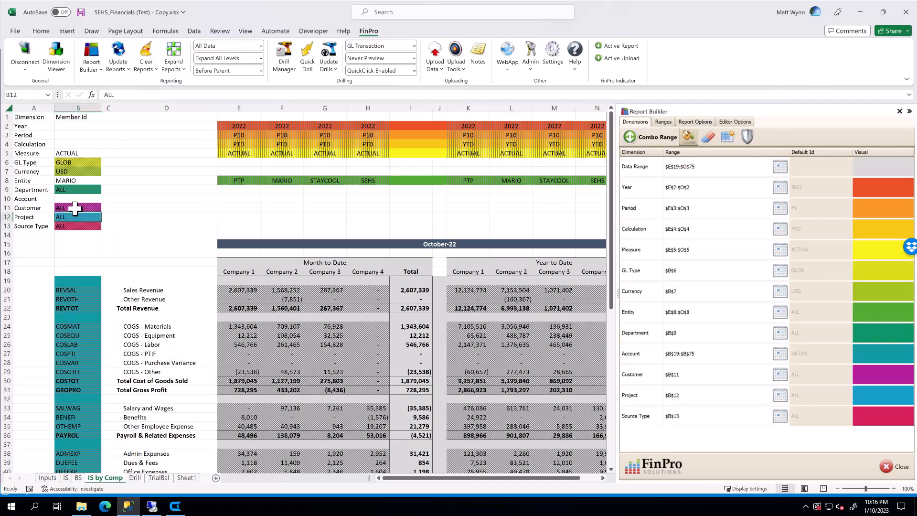
click(75, 209)
click(71, 163)
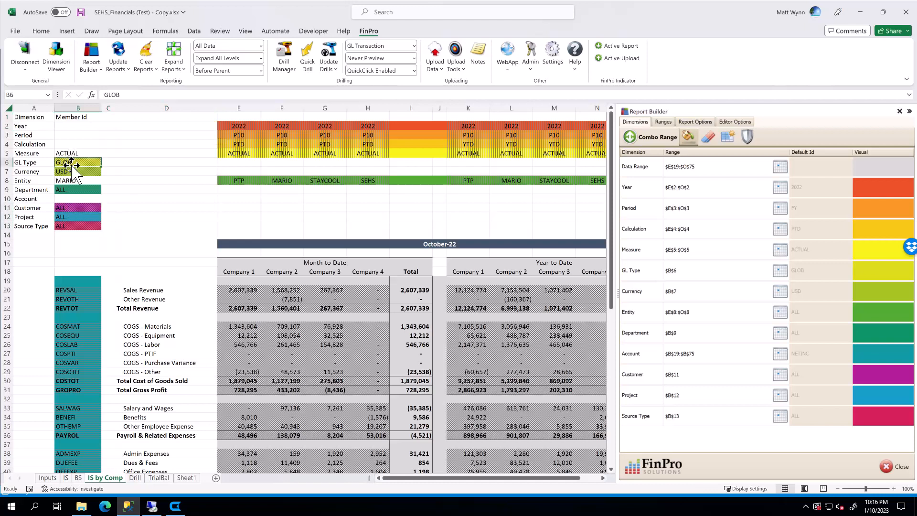
click(65, 170)
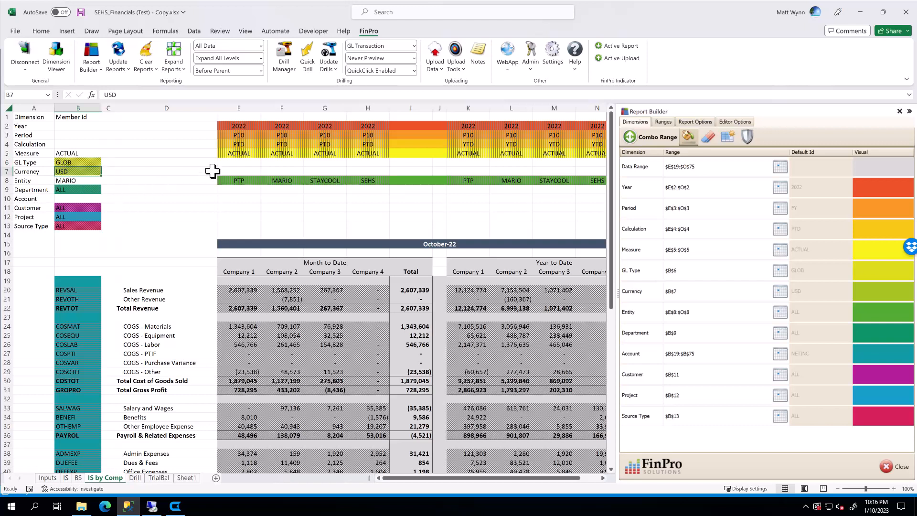
click(238, 109)
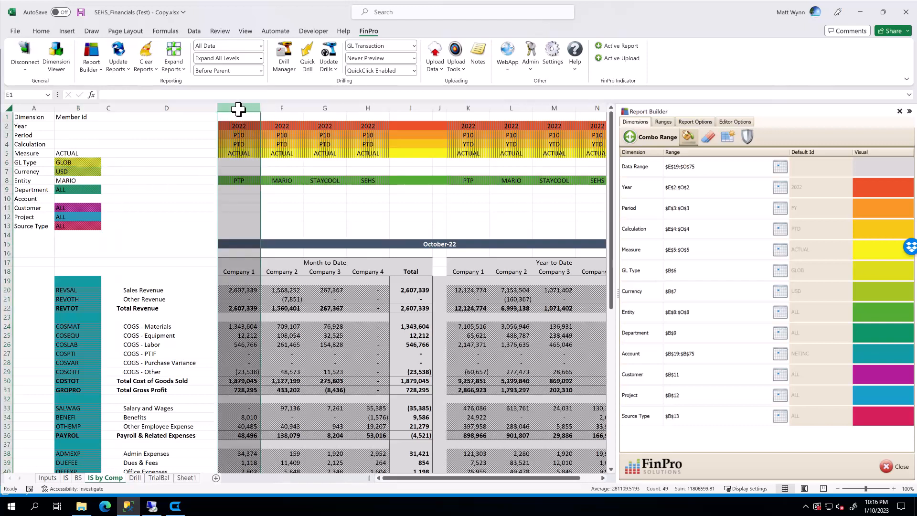
click(282, 104)
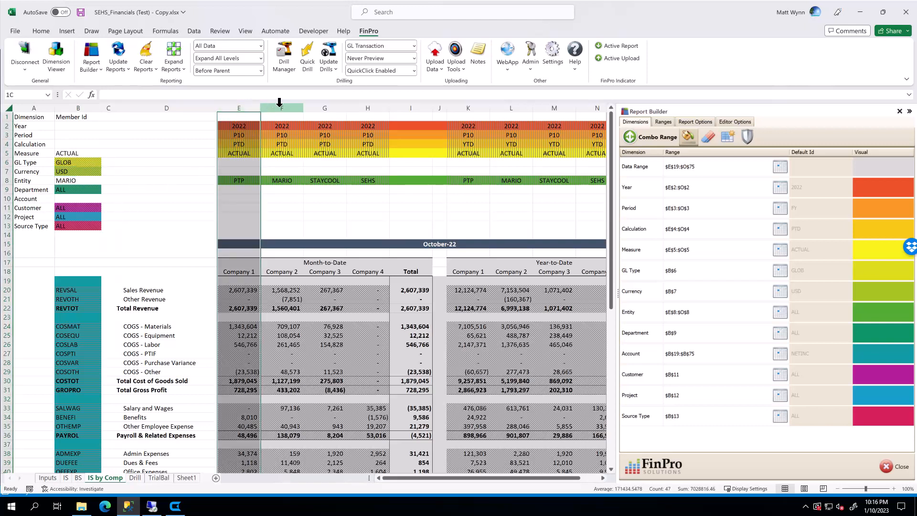
Inspect the account member cells and row headers of the revenue rows on the IS by Comp report.
click(71, 299)
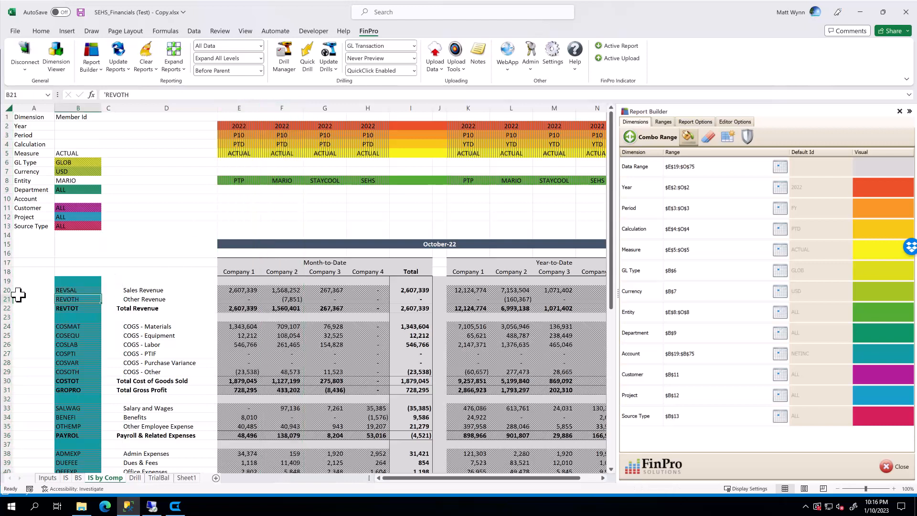
drag(5, 292, 5, 293)
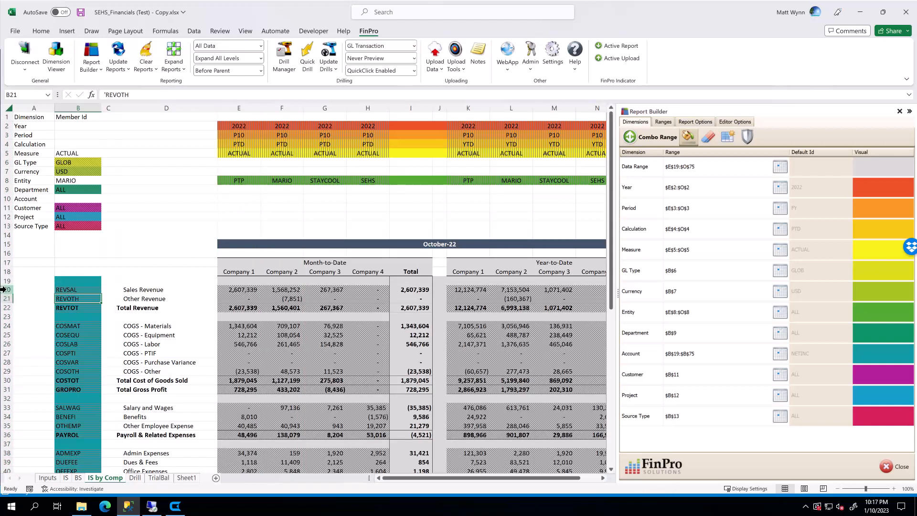
click(3, 289)
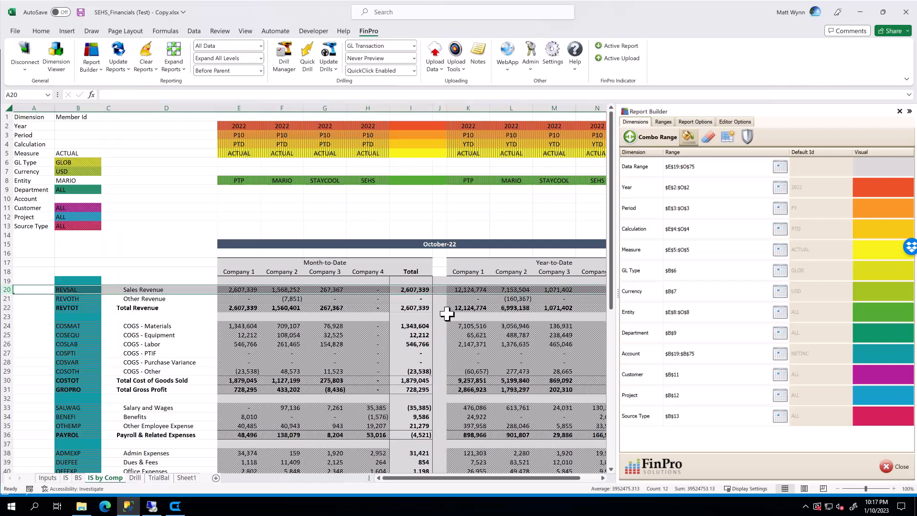
click(196, 307)
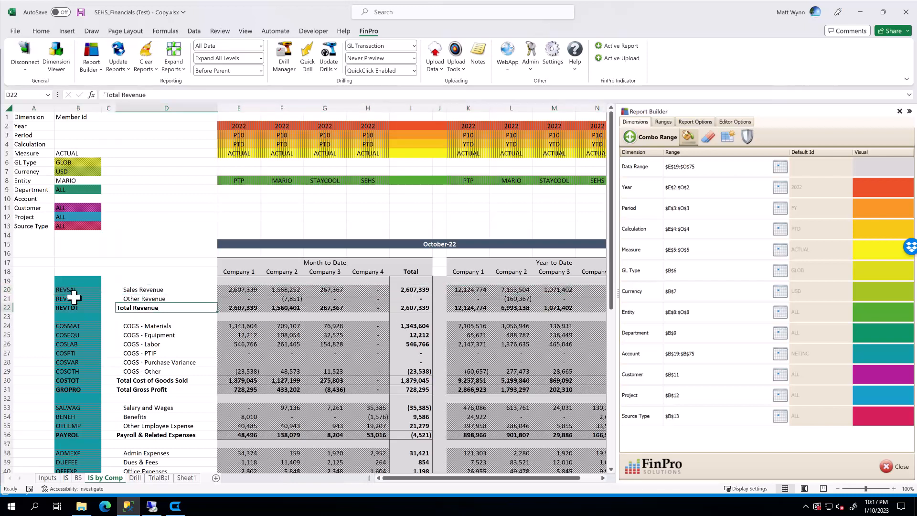
click(72, 289)
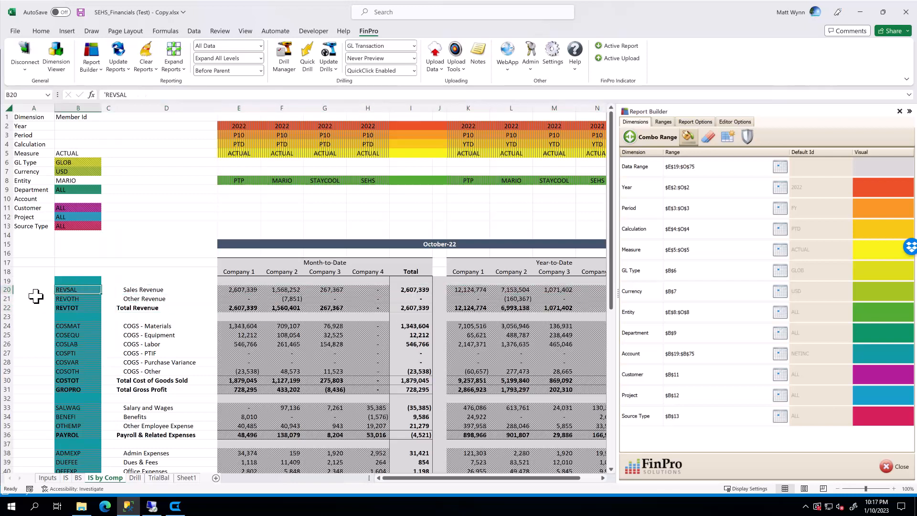
click(4, 289)
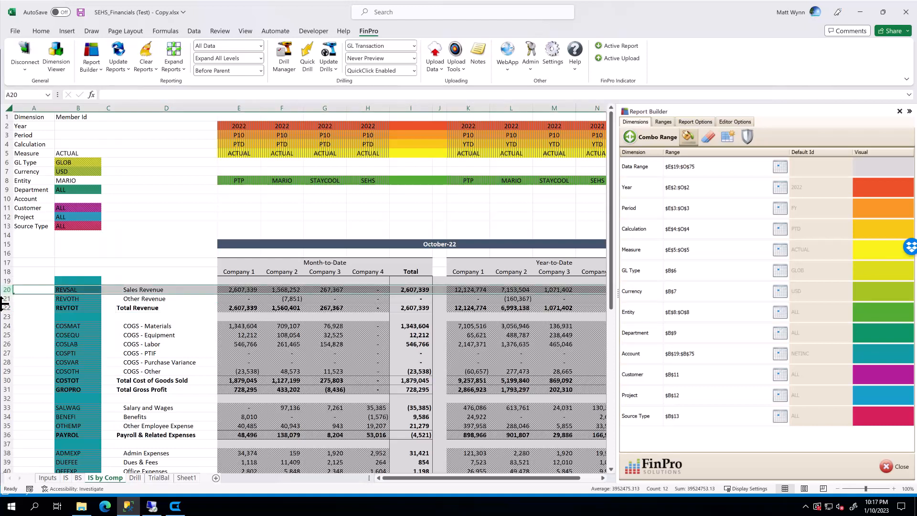
click(4, 298)
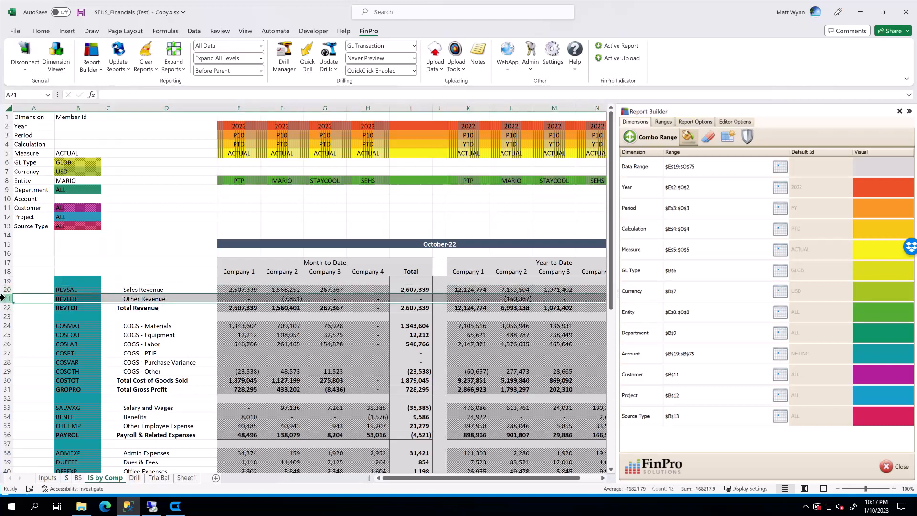
Inspect the column dimension cells for year, period, calculation, measure and entity, then close the Report Builder.
click(243, 107)
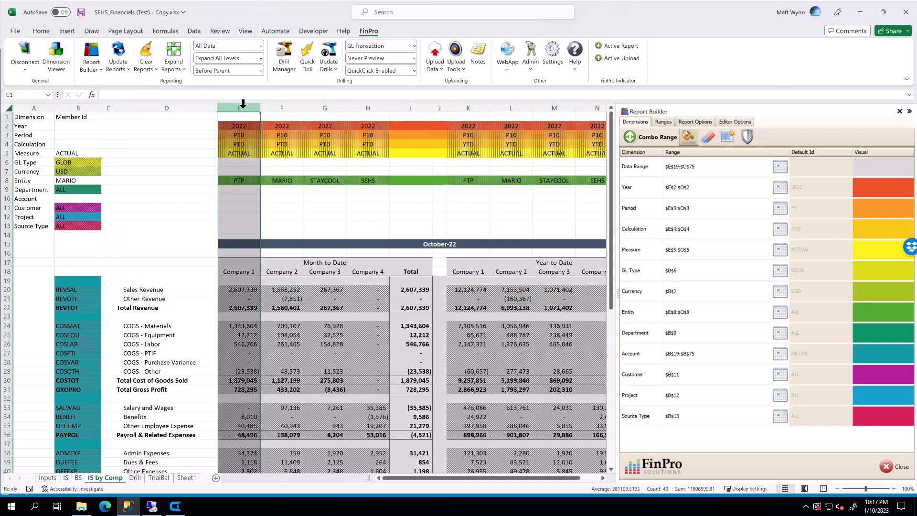
click(244, 179)
click(277, 180)
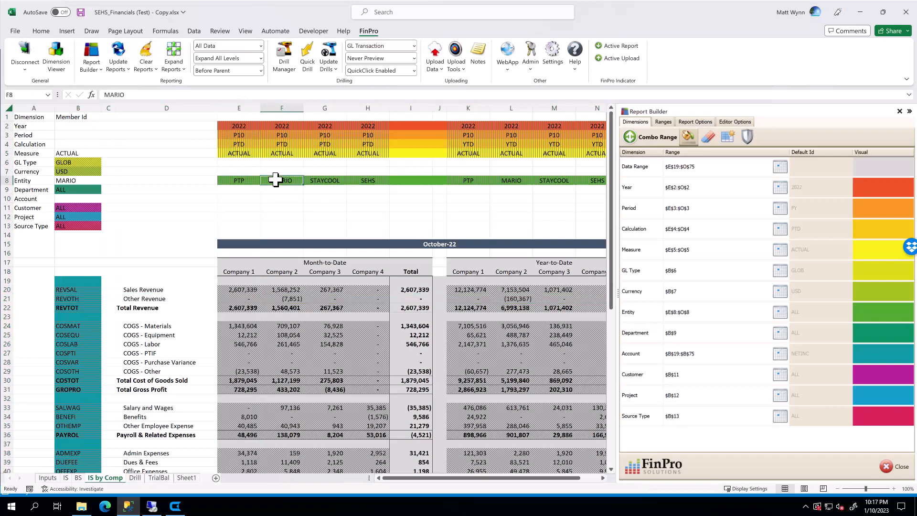
click(331, 181)
click(240, 177)
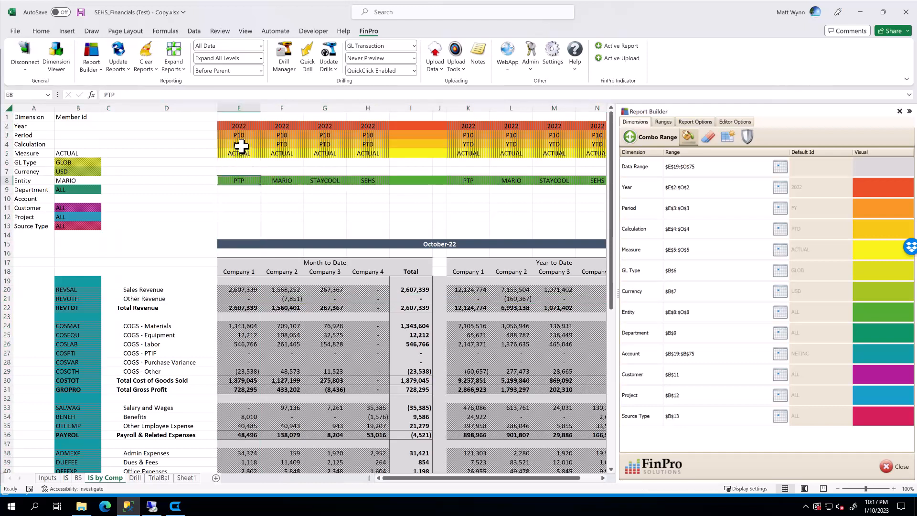
click(242, 143)
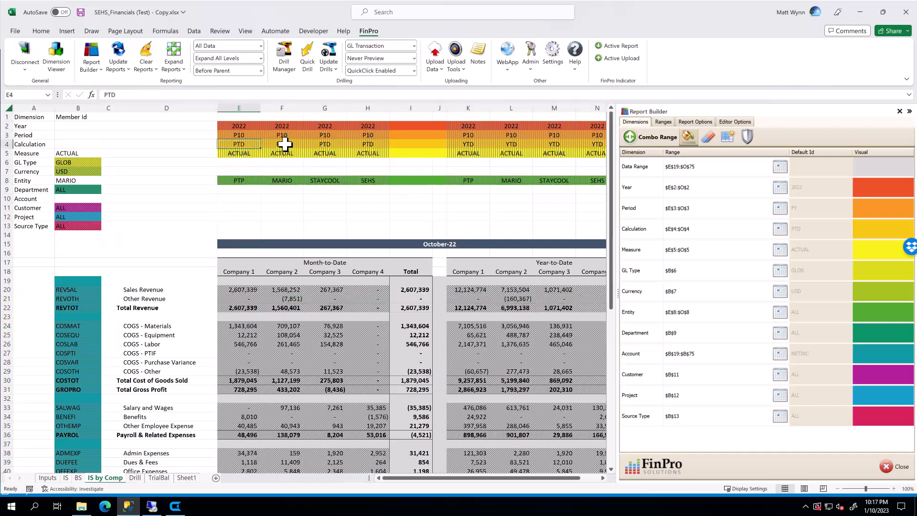
click(286, 144)
click(318, 143)
click(375, 145)
click(470, 148)
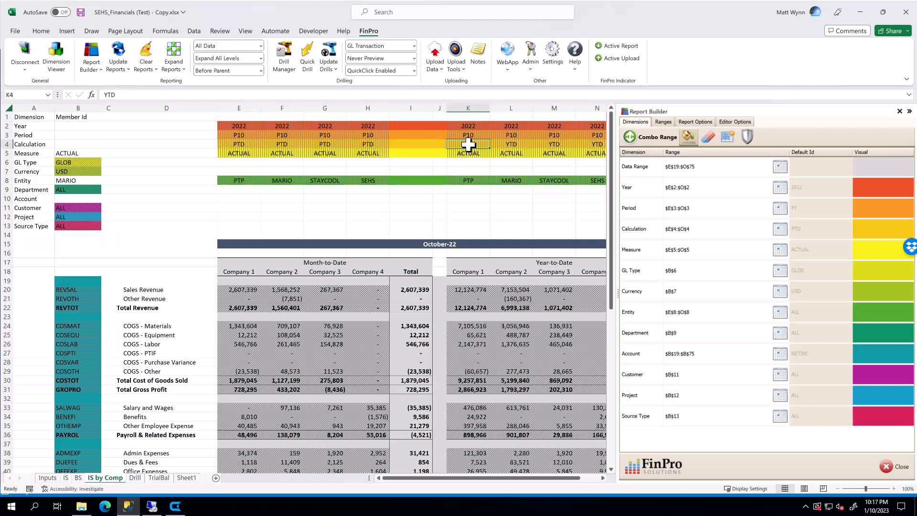
click(524, 145)
click(560, 146)
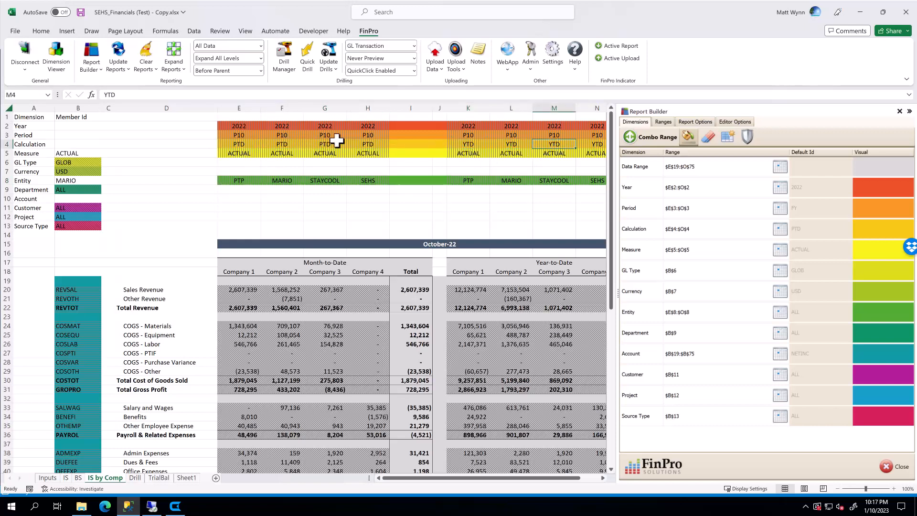
click(244, 153)
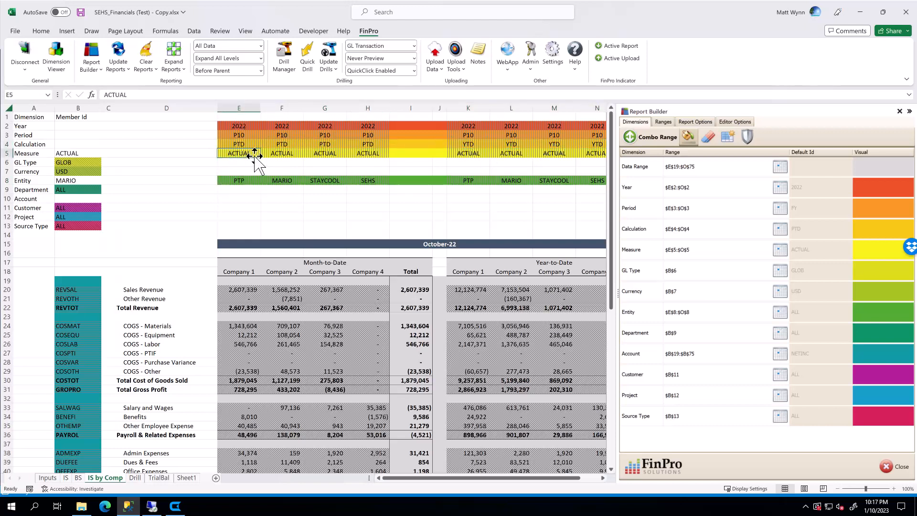
click(287, 153)
click(335, 153)
click(366, 158)
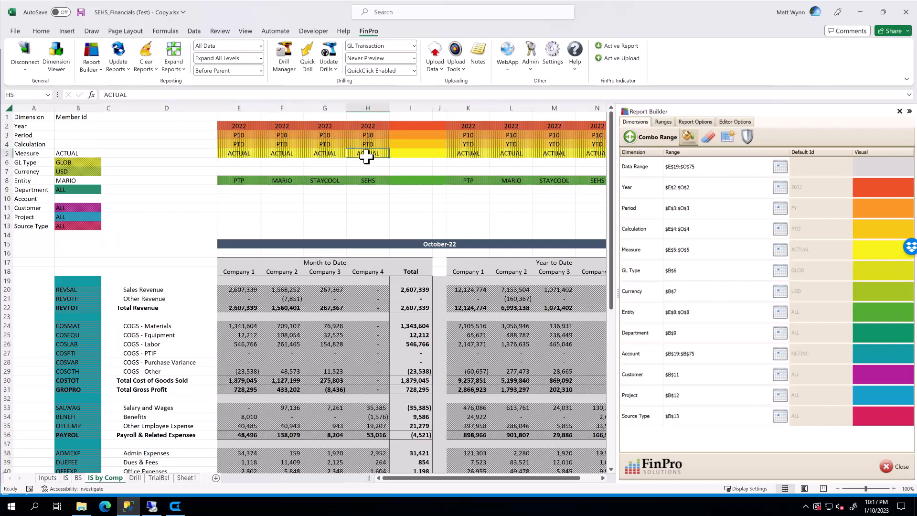
click(239, 153)
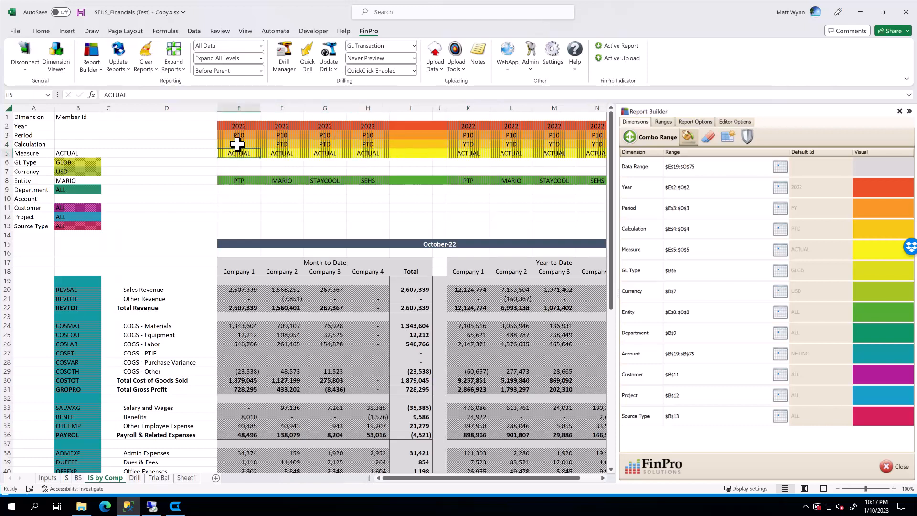
click(239, 134)
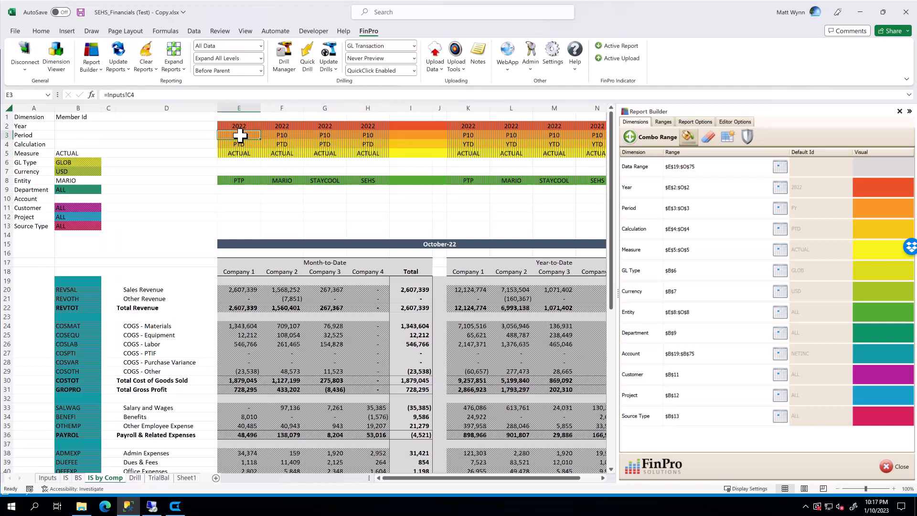
click(240, 127)
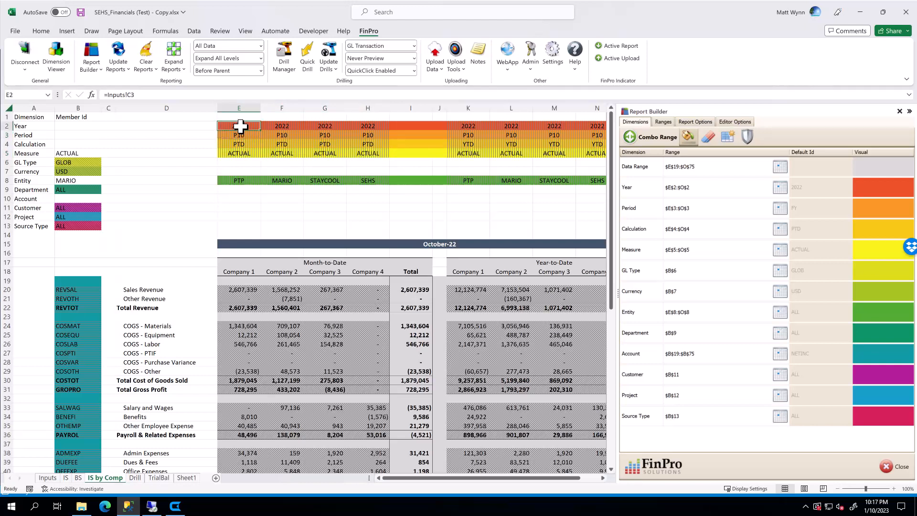
click(274, 126)
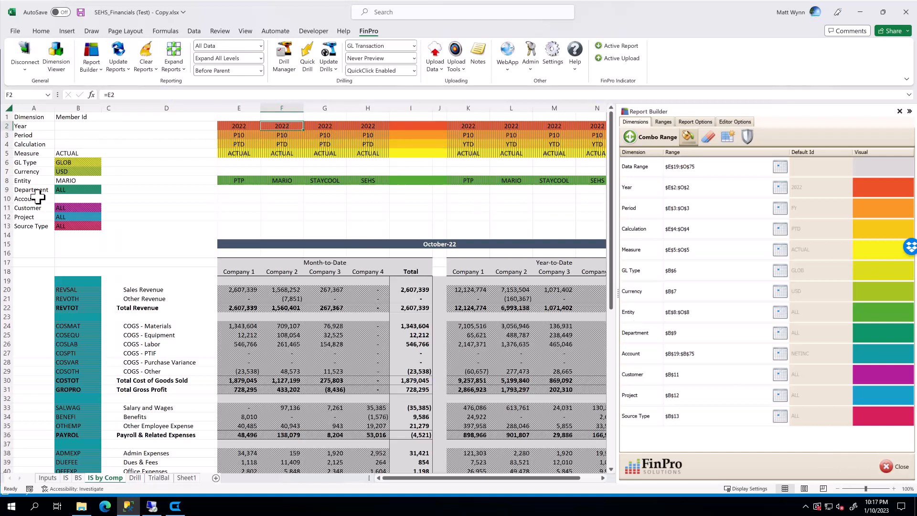
click(894, 469)
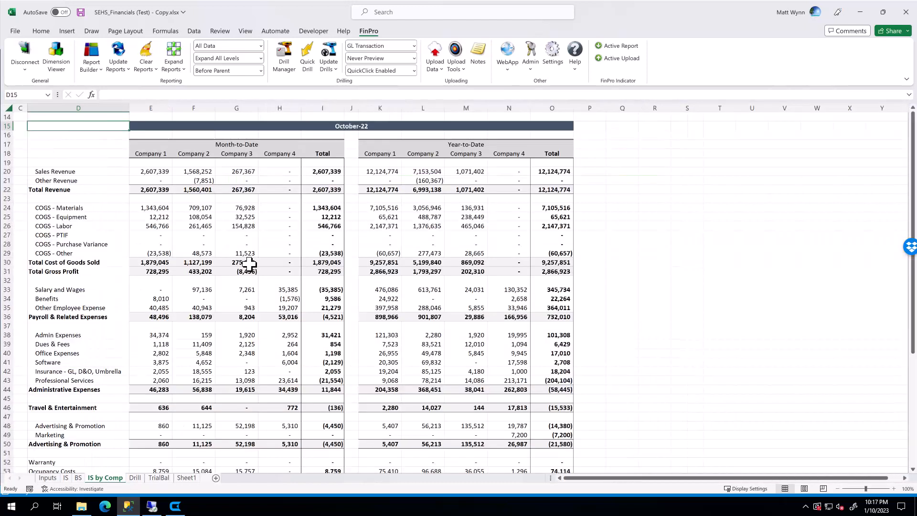
Add a new sheet and insert a blank report template from the Report Builder onto it.
click(16, 116)
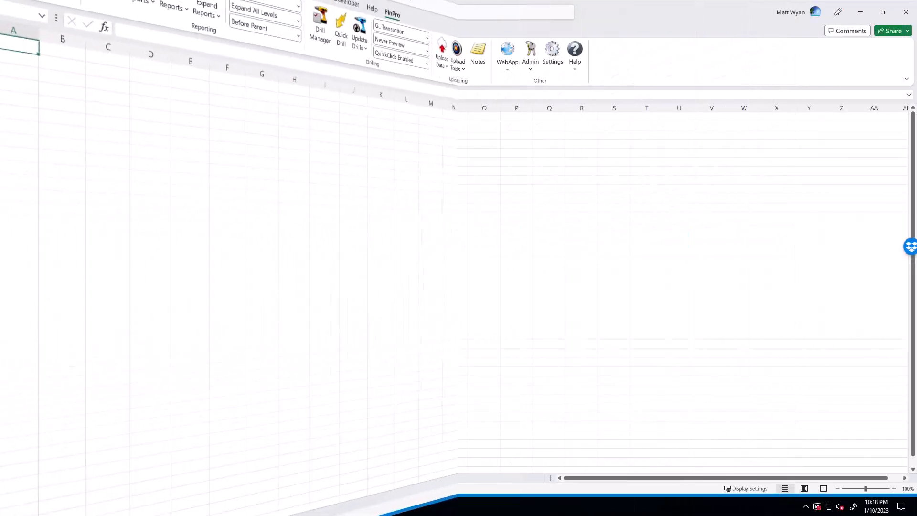
drag(140, 477, 231, 479)
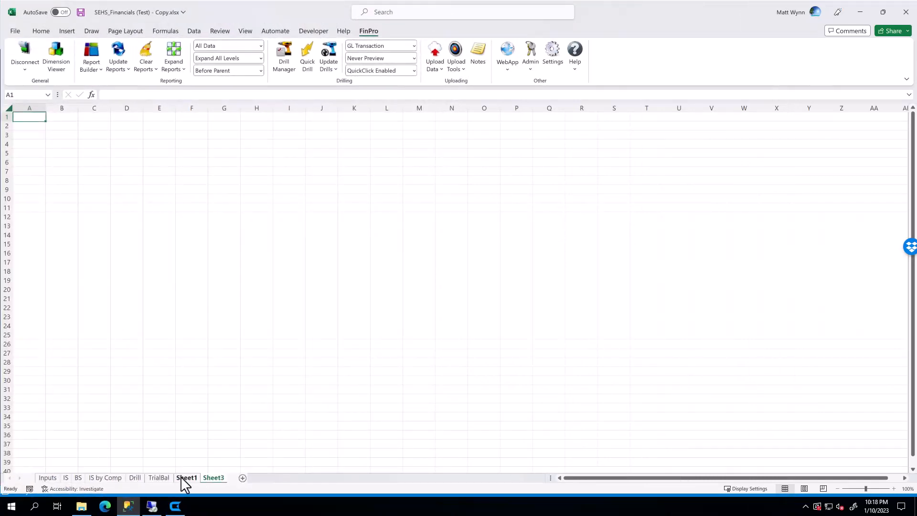
click(92, 54)
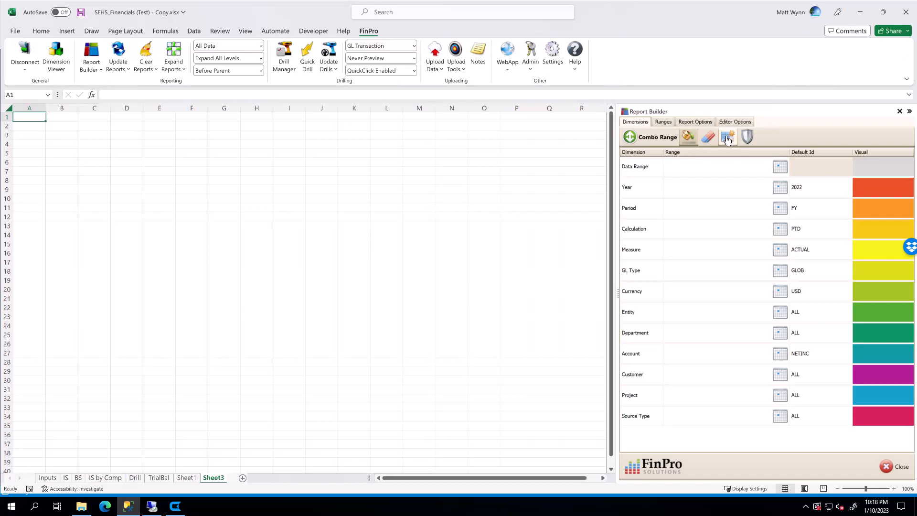
click(726, 138)
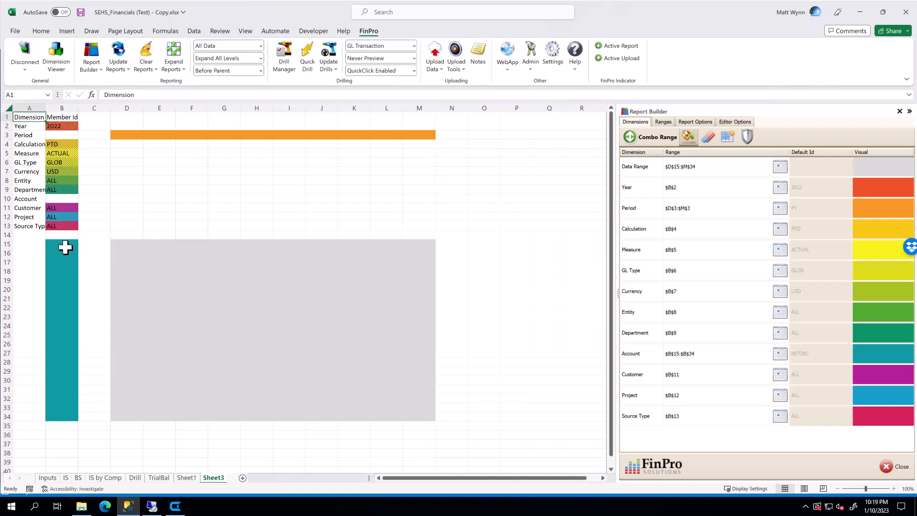
Select the template's account, period and data ranges to examine how they are laid out.
drag(62, 244, 57, 414)
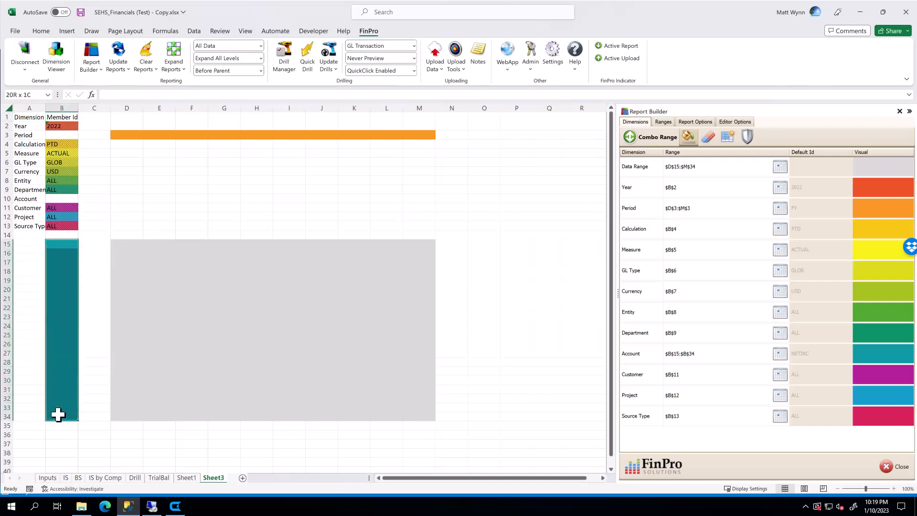
drag(119, 134, 395, 133)
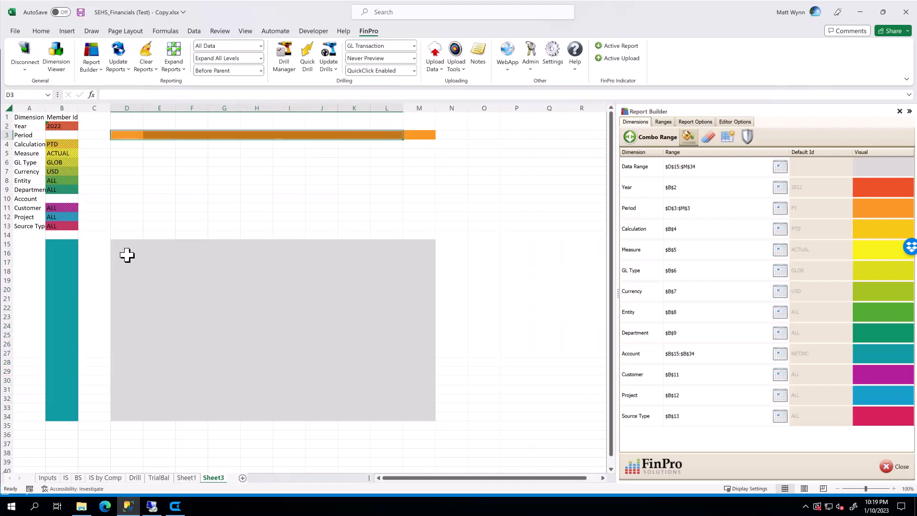
drag(127, 245, 423, 408)
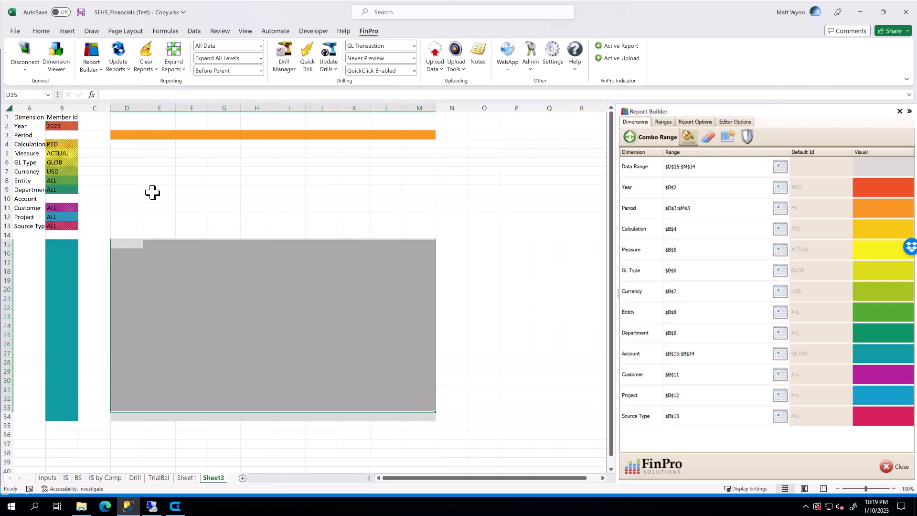
click(317, 180)
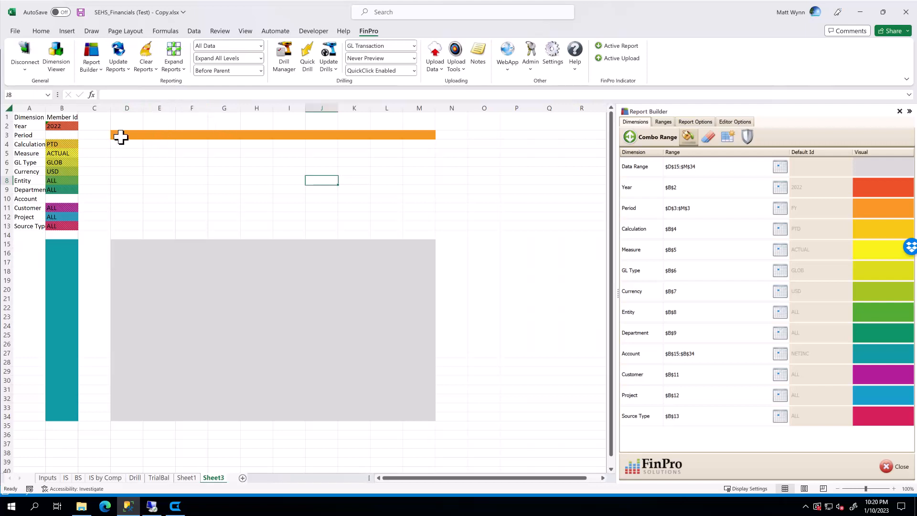
drag(121, 137, 416, 137)
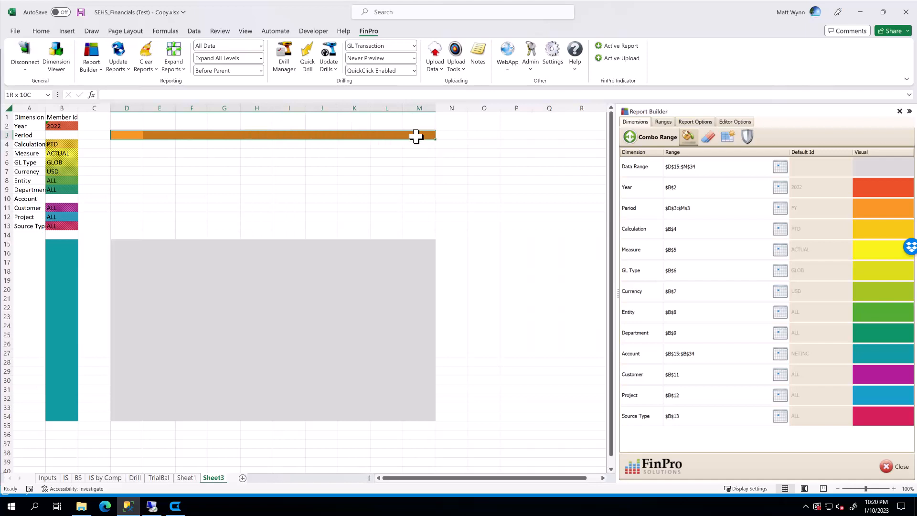
Insert two columns at column G inside the template's period and data ranges.
click(231, 106)
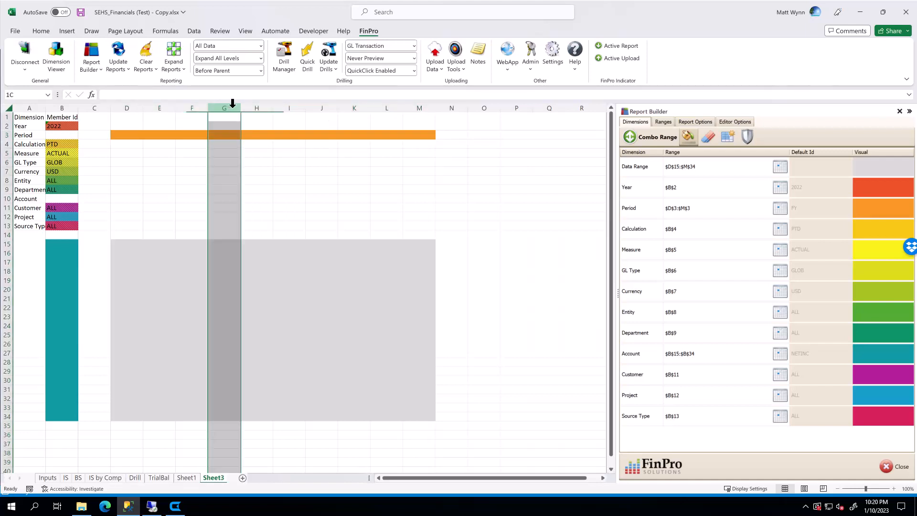
drag(232, 103, 254, 107)
right_click(254, 107)
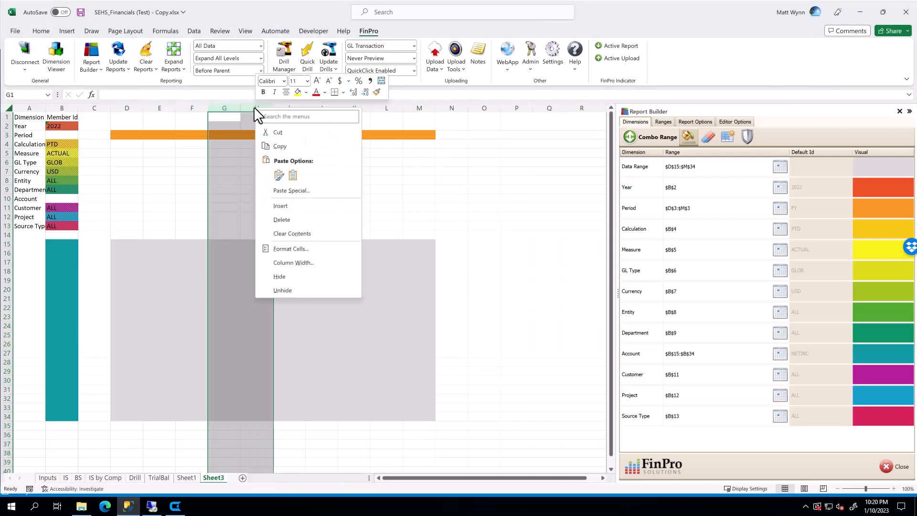
click(280, 206)
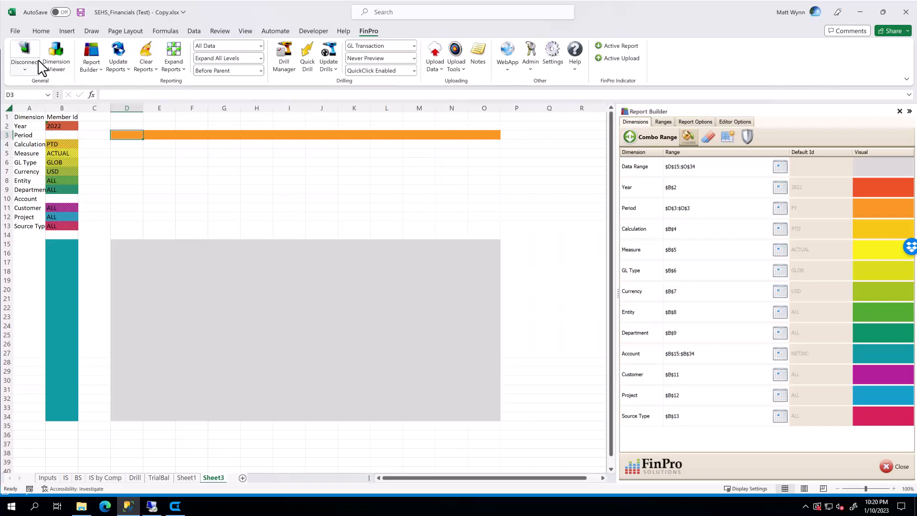
Open the Dimension Viewer, expand the FY period hierarchy, and close the viewer.
click(61, 61)
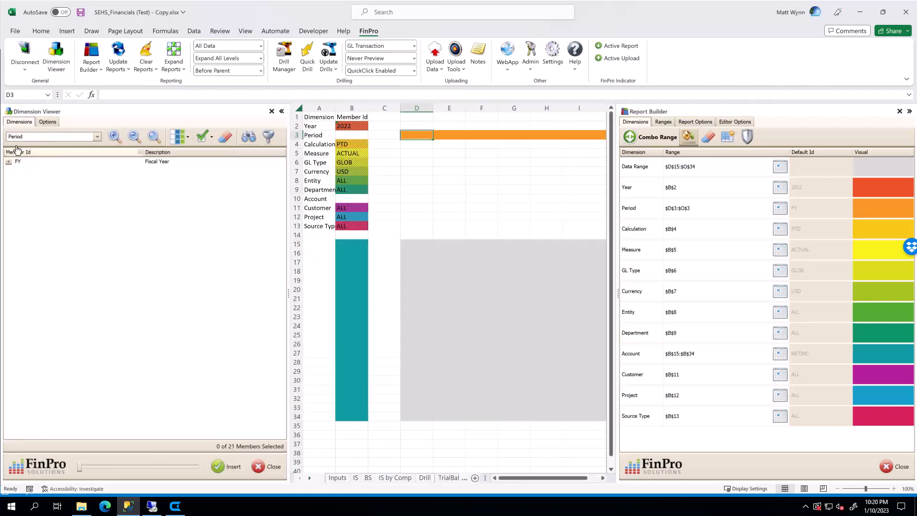
click(9, 163)
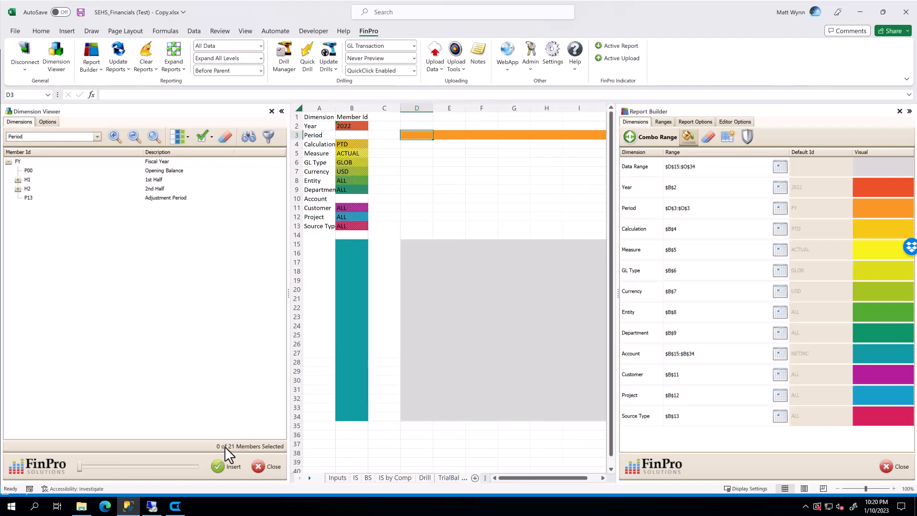
click(259, 470)
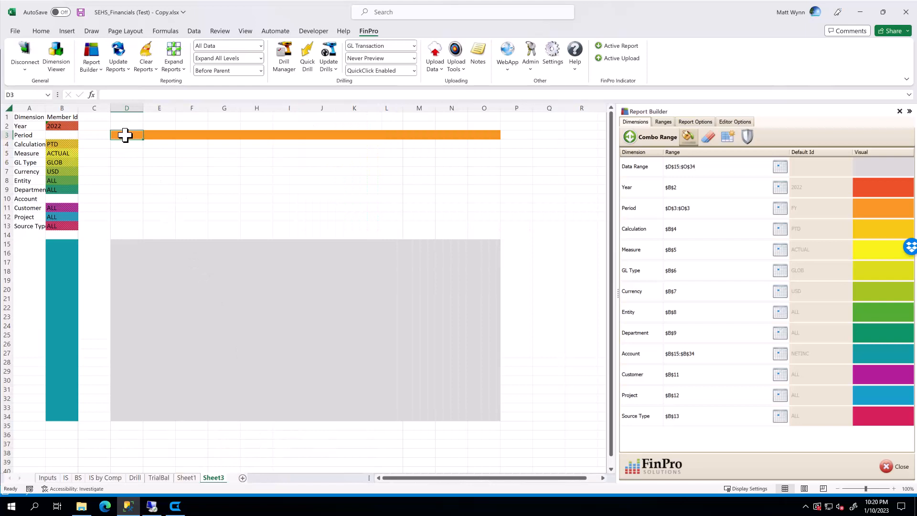
Enter P01 in the first period cell and fill the period row across to P12.
text(P01)
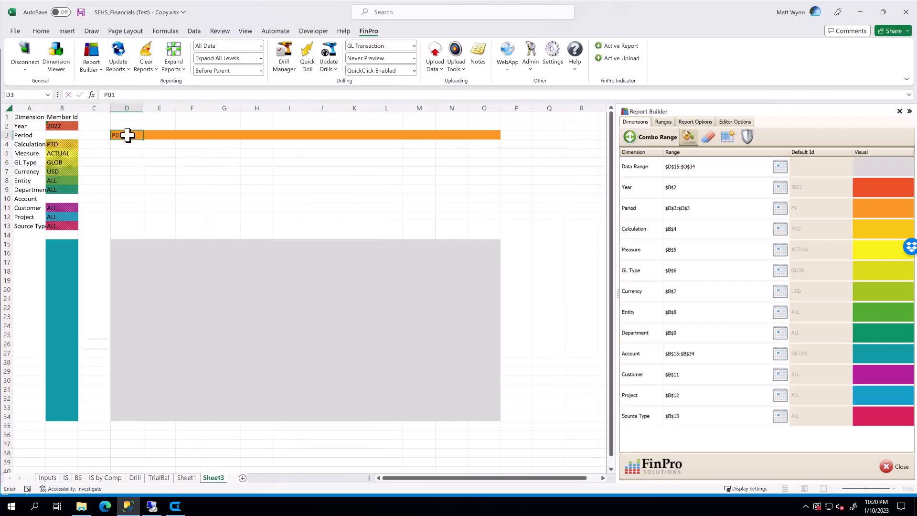
key(Tab)
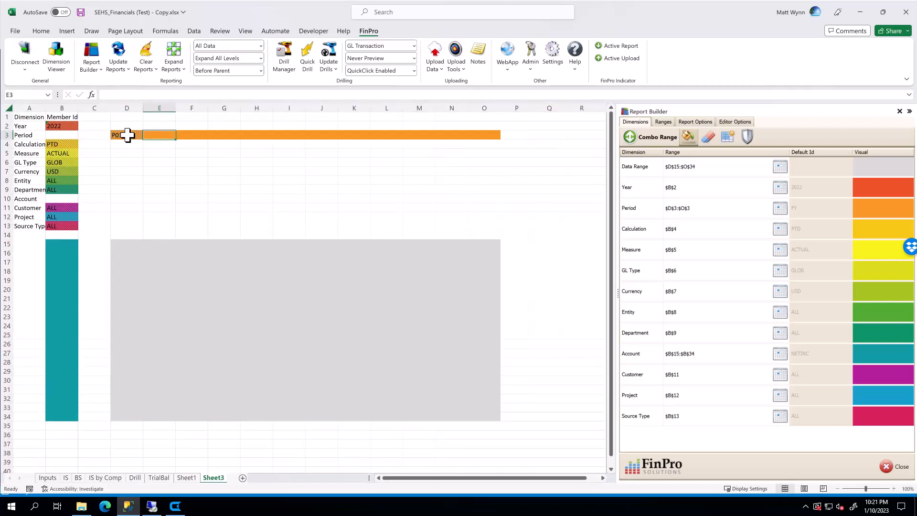
click(124, 135)
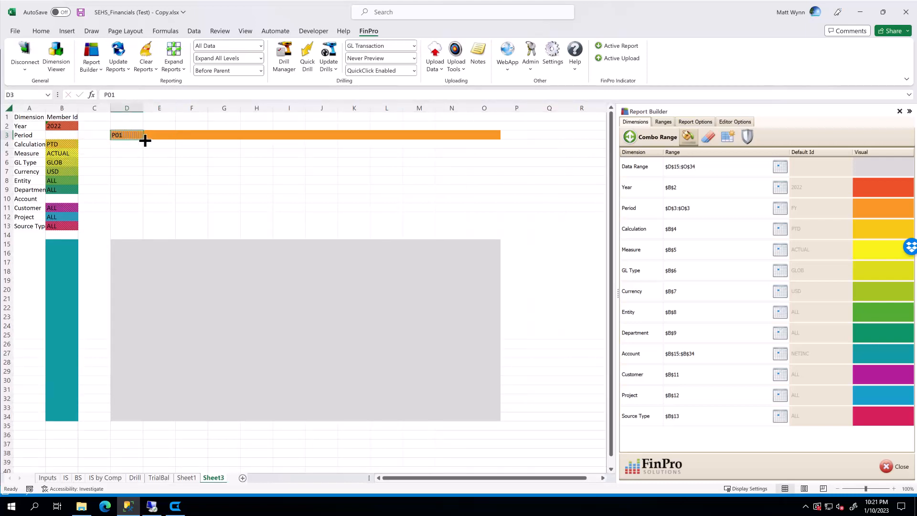
drag(144, 140, 499, 141)
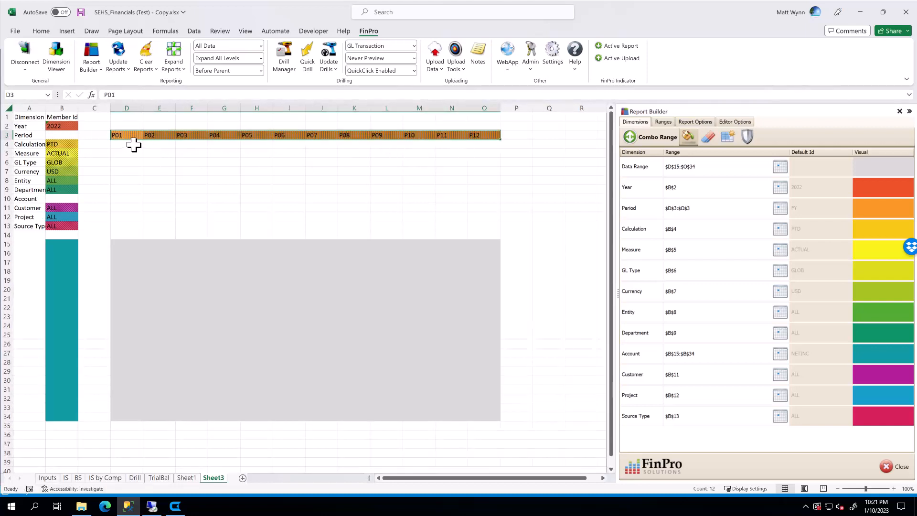
Select cells in the template's data, calculation and account ranges to examine their layout.
click(115, 173)
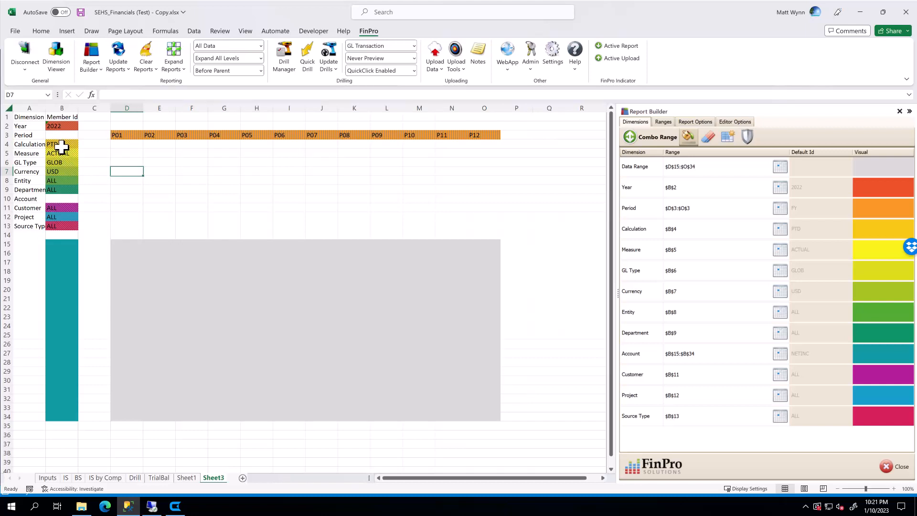
click(71, 252)
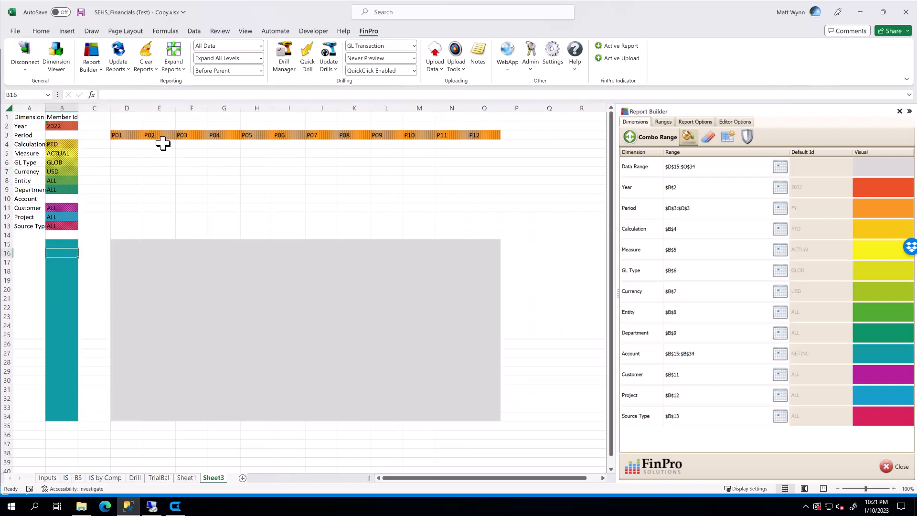
click(160, 143)
click(61, 144)
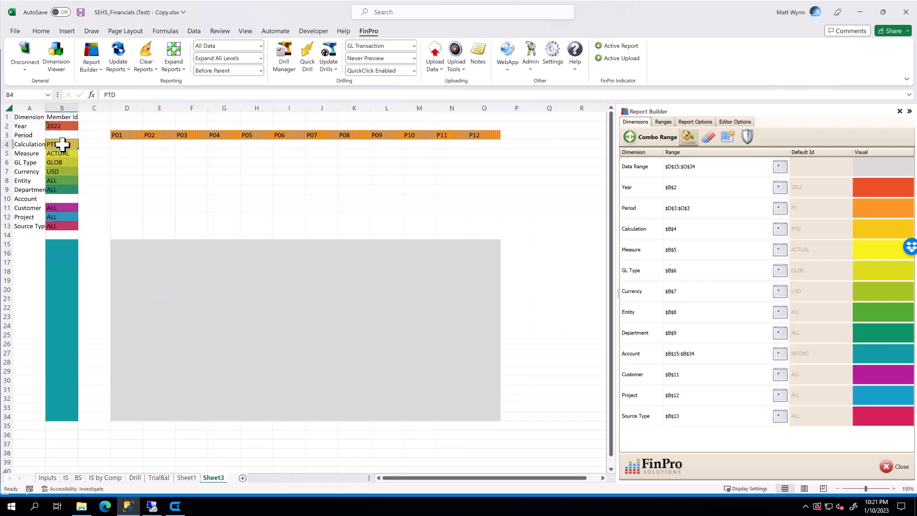
click(138, 135)
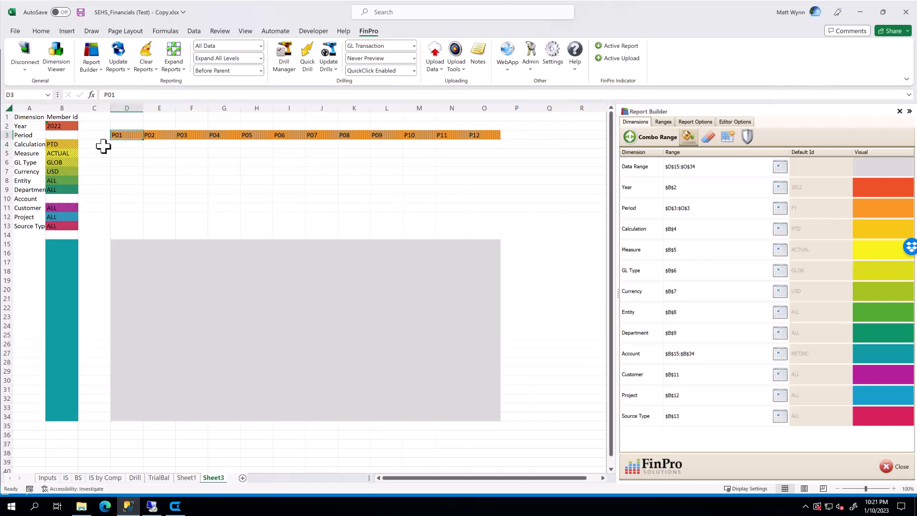
click(60, 145)
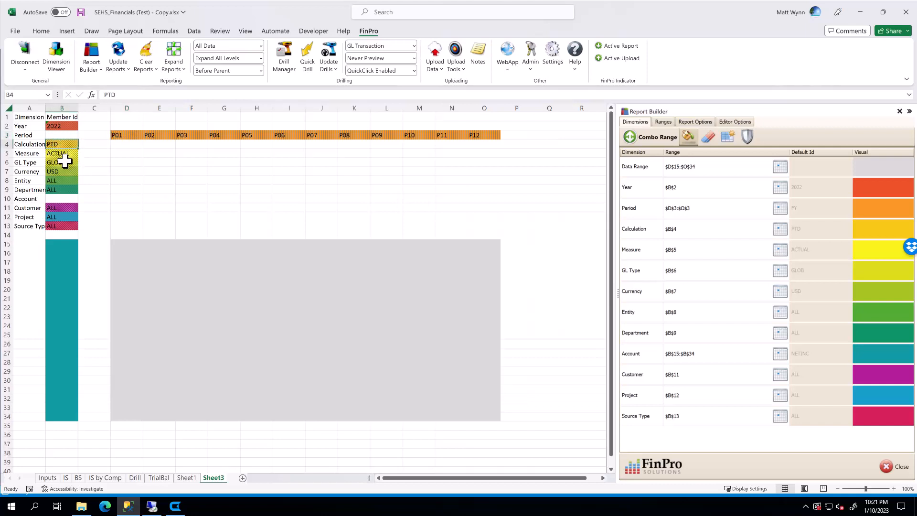
click(54, 259)
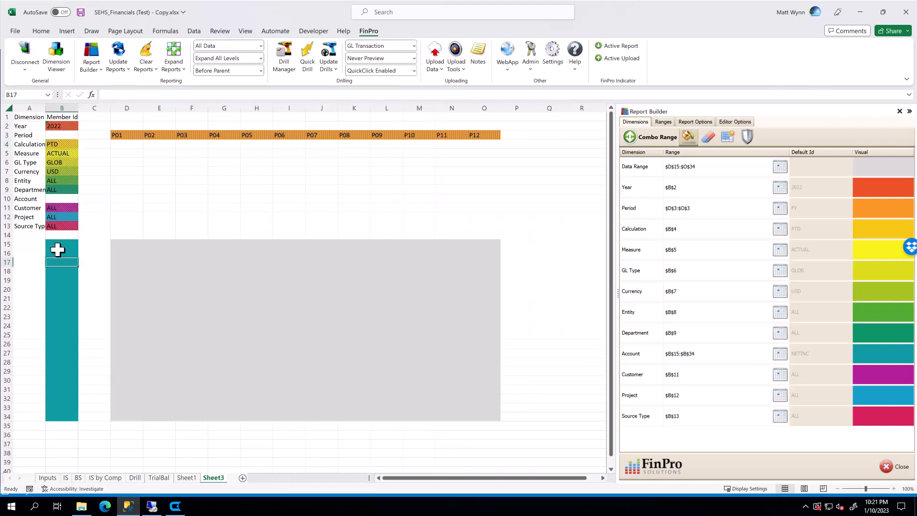
key(Down)
click(56, 245)
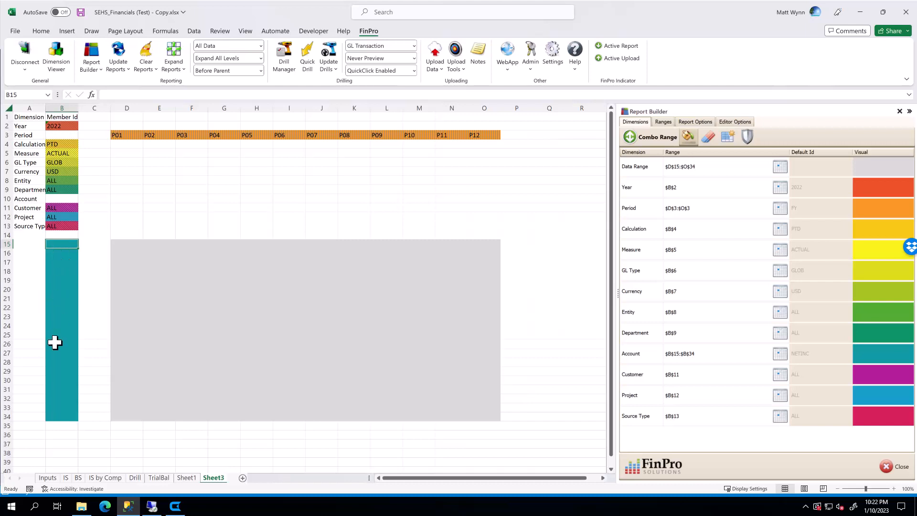
Open the Dimension Viewer and expand the Account hierarchy from Balance Sheet down through Net Income to Sales Revenue.
click(63, 60)
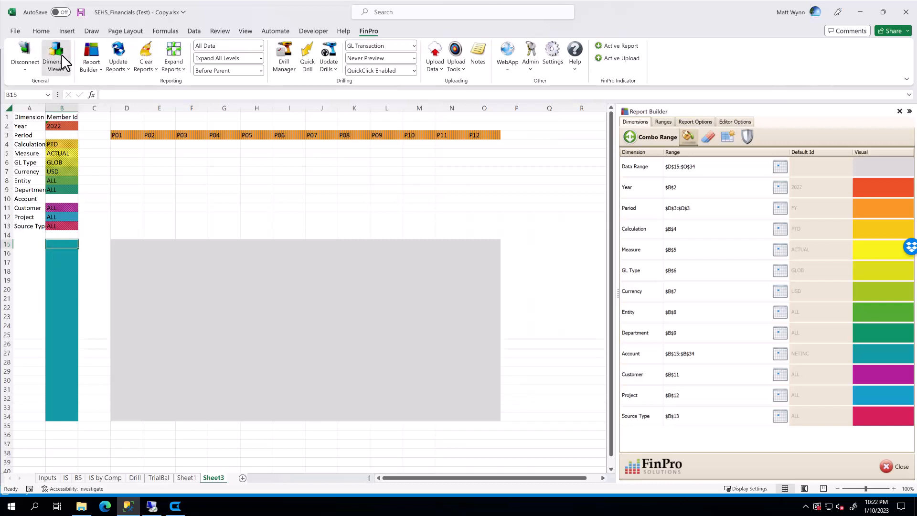
click(9, 163)
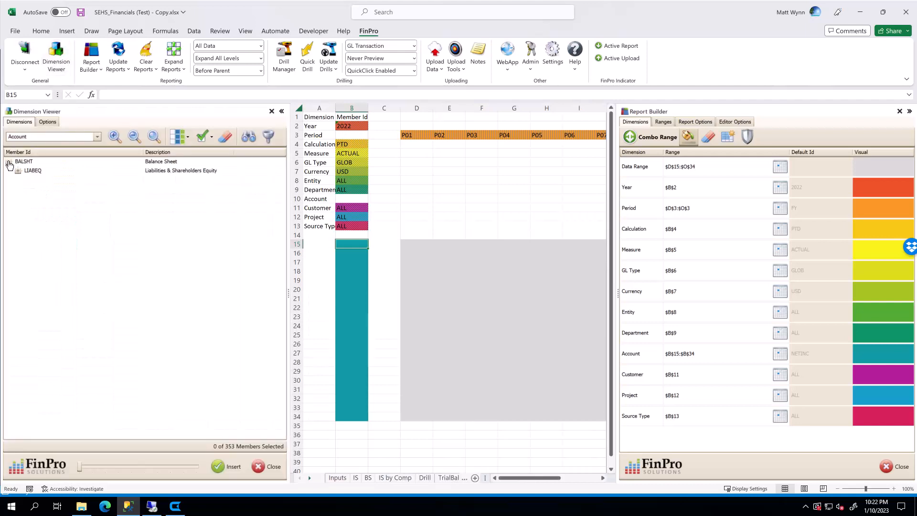
click(17, 171)
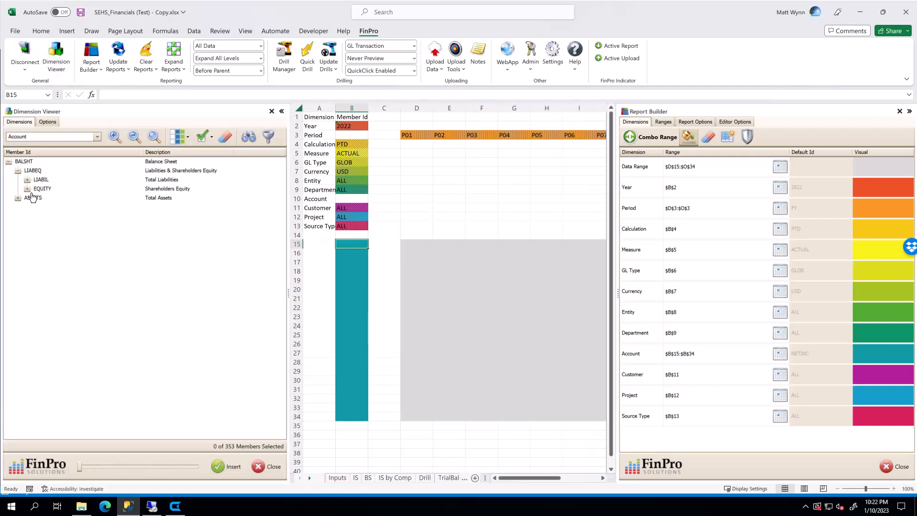
click(27, 189)
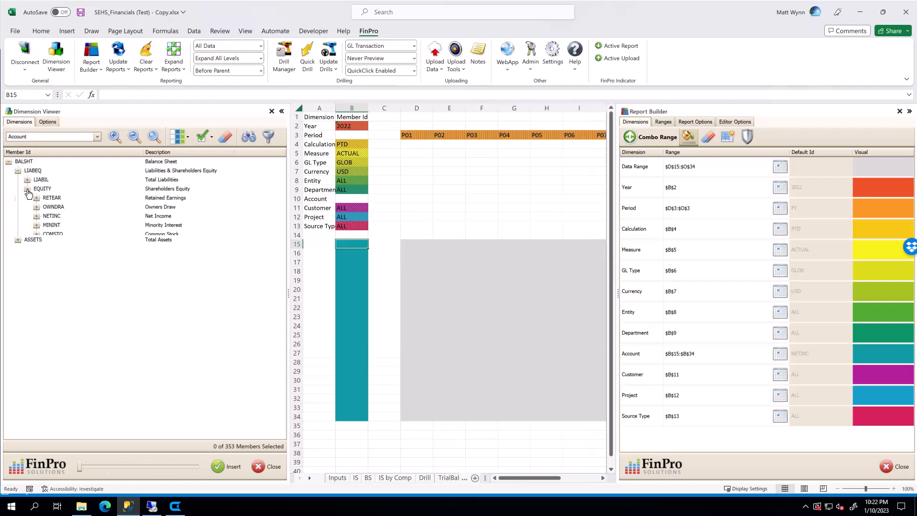
click(36, 216)
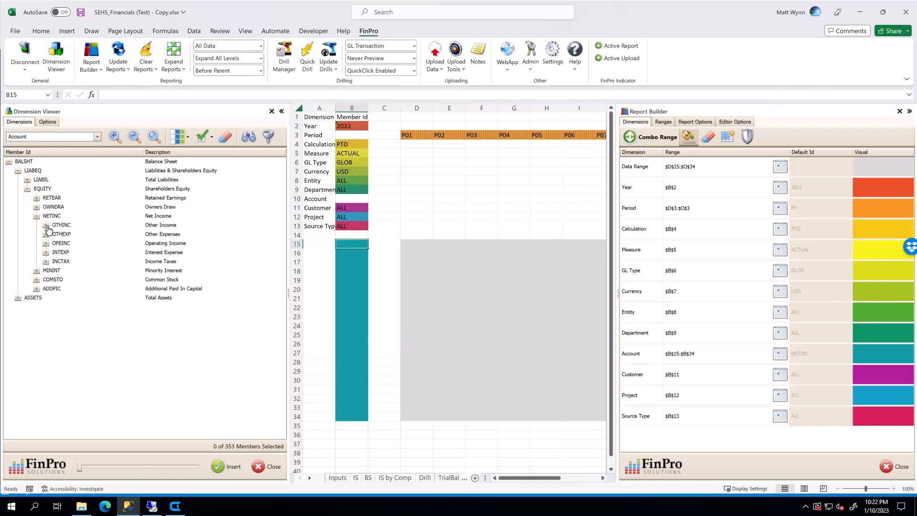
click(49, 217)
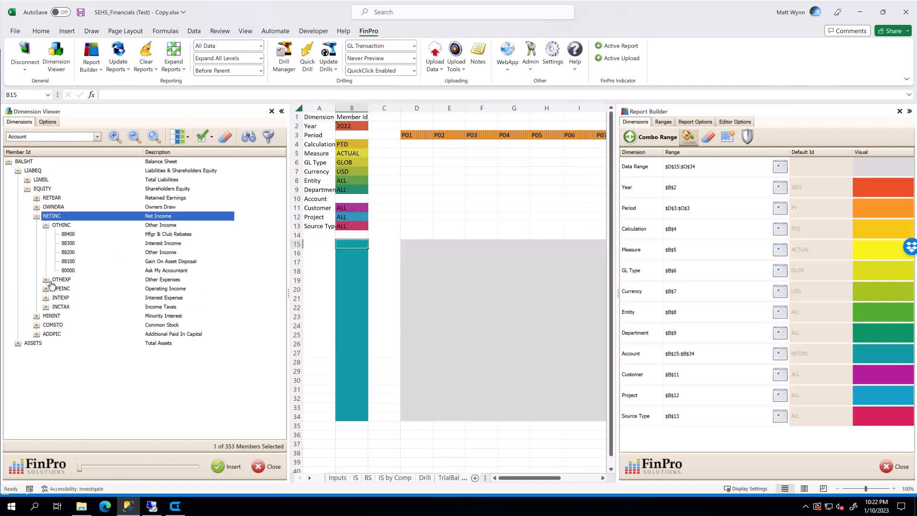
click(46, 289)
click(56, 298)
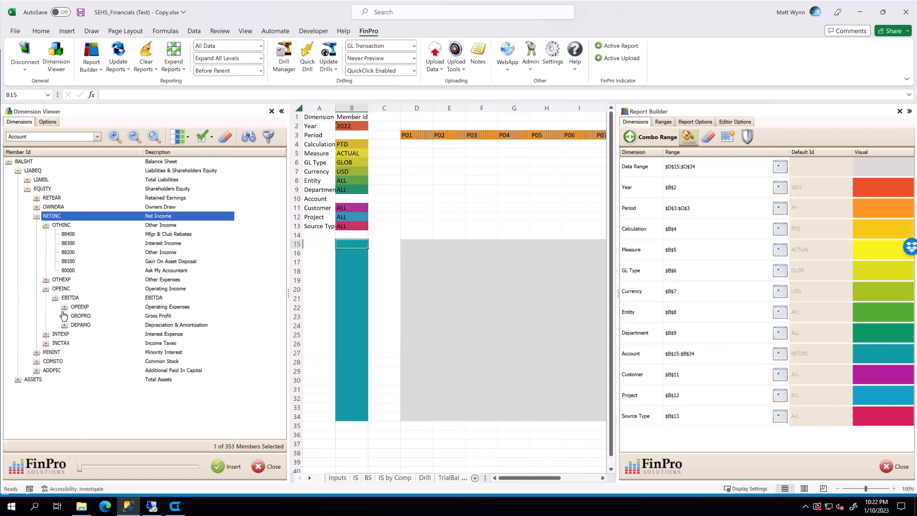
click(65, 316)
click(72, 329)
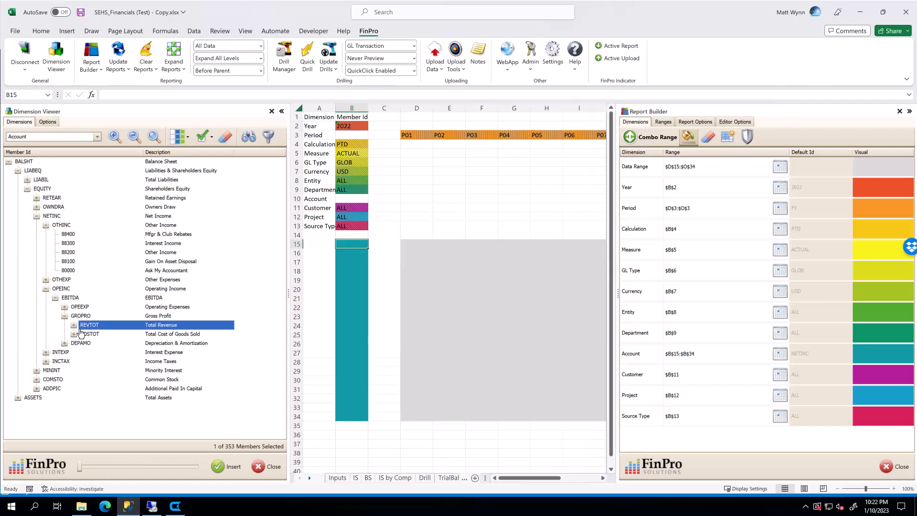
click(74, 325)
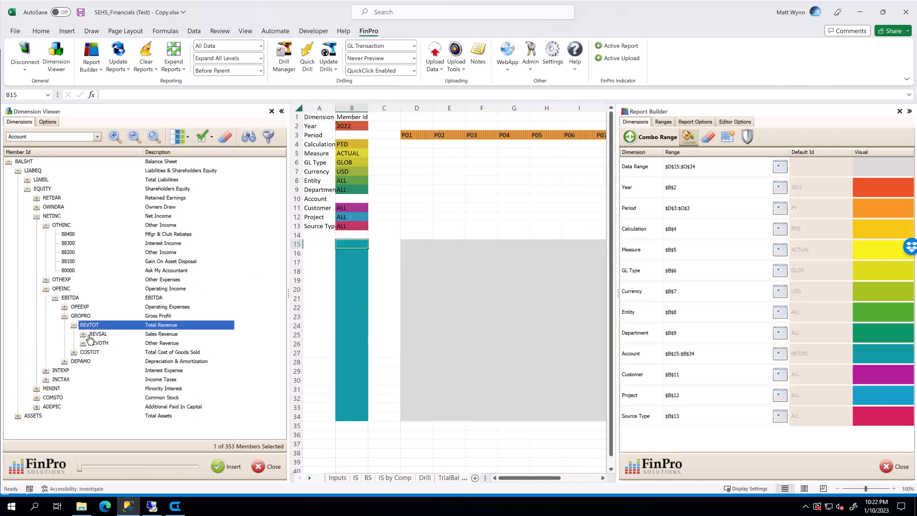
click(88, 334)
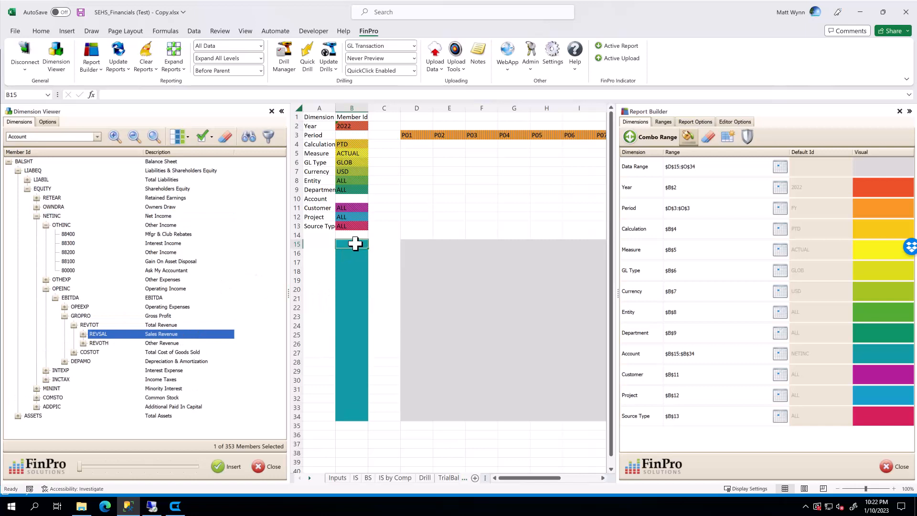
Select several cells down the account range column to examine its rows.
click(356, 289)
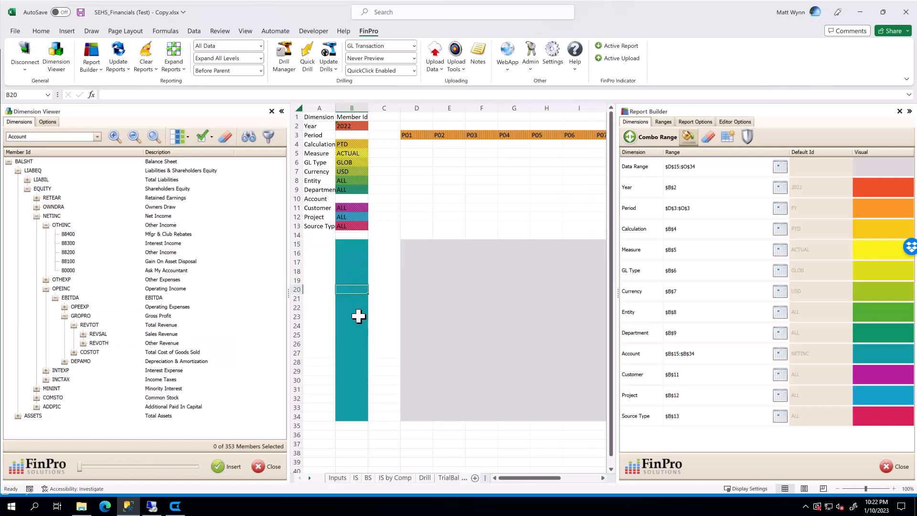
click(356, 260)
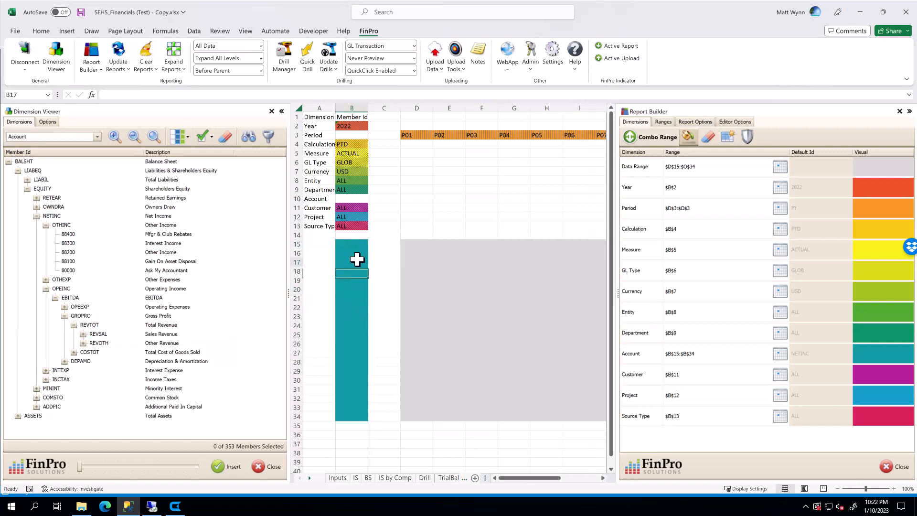
click(357, 306)
click(358, 331)
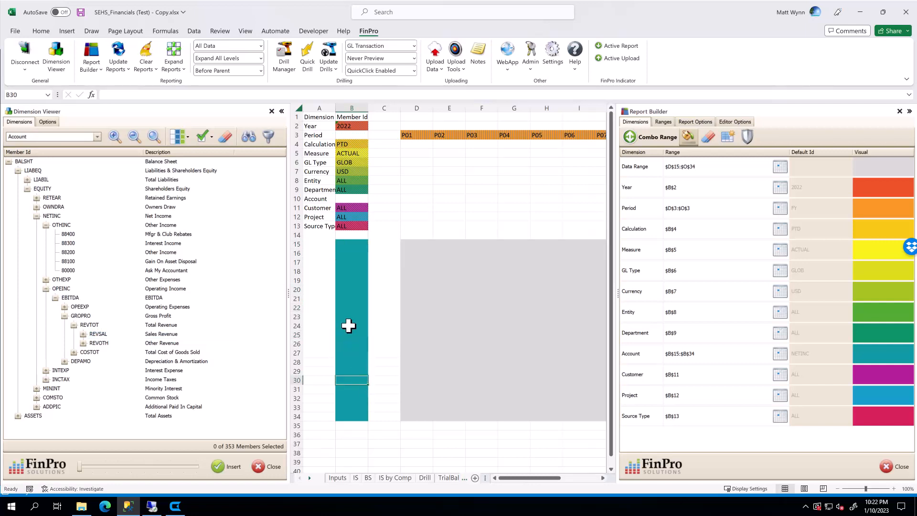
click(359, 305)
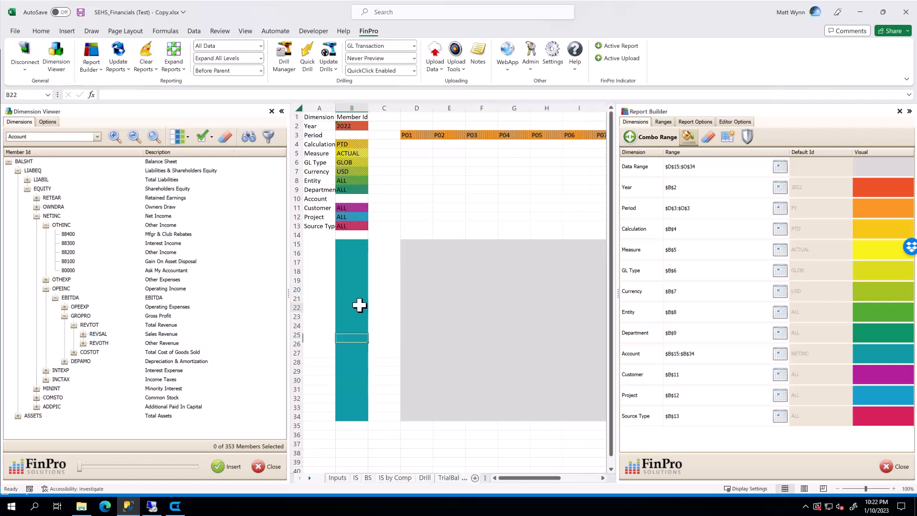
click(360, 243)
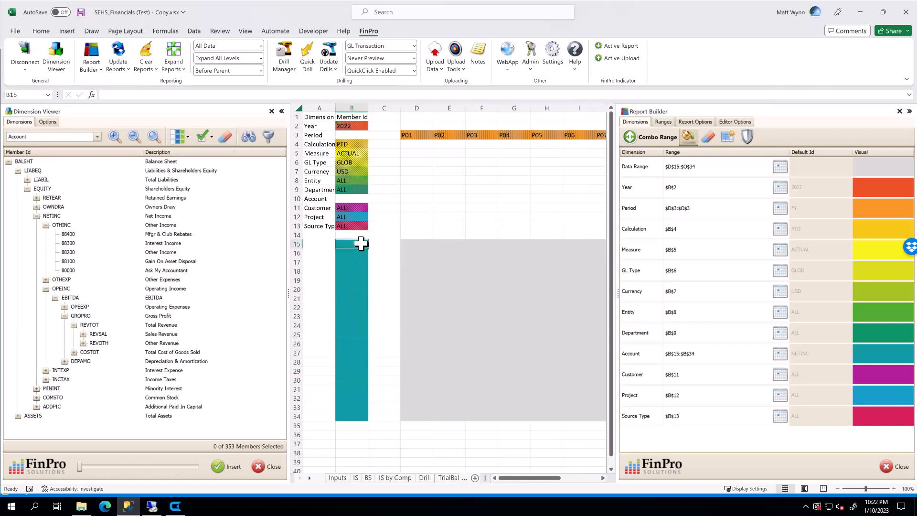
Insert the NETINC account vertically with its description at B15, then close the Dimension Viewer and Report Builder.
click(56, 215)
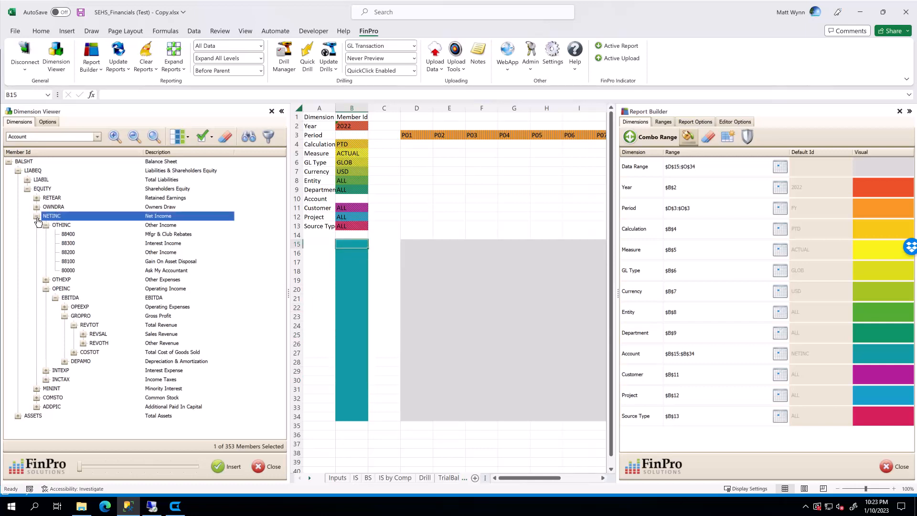
click(37, 217)
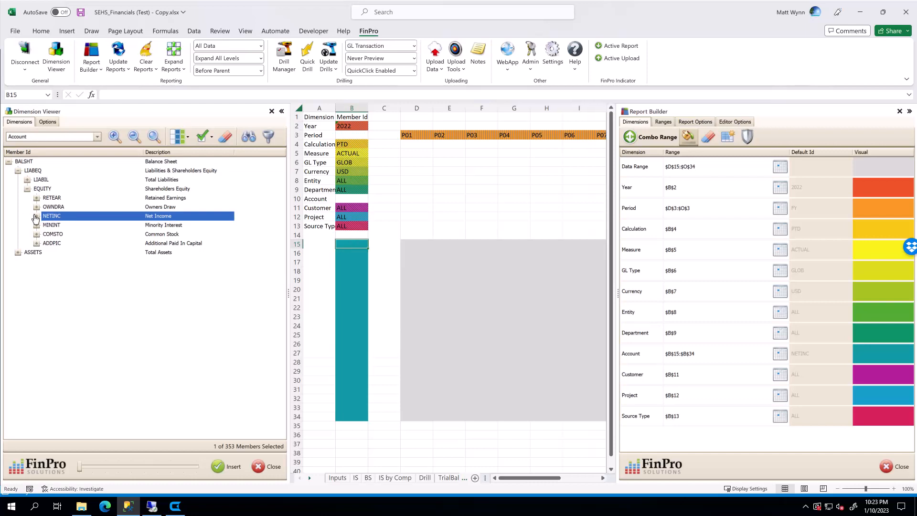
click(350, 241)
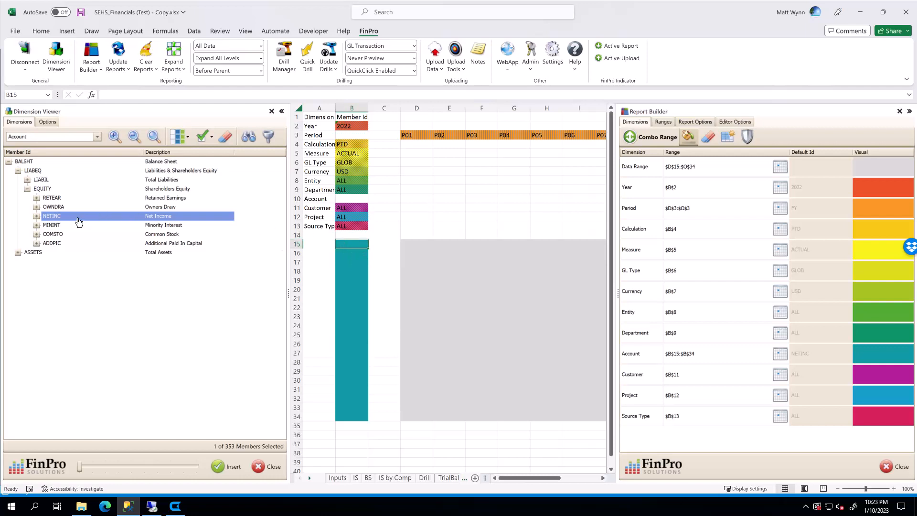
right_click(48, 219)
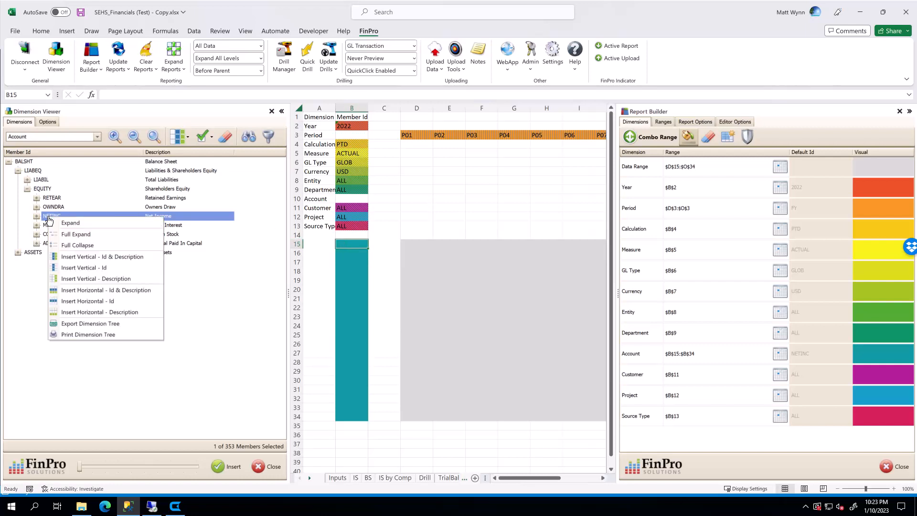
click(70, 256)
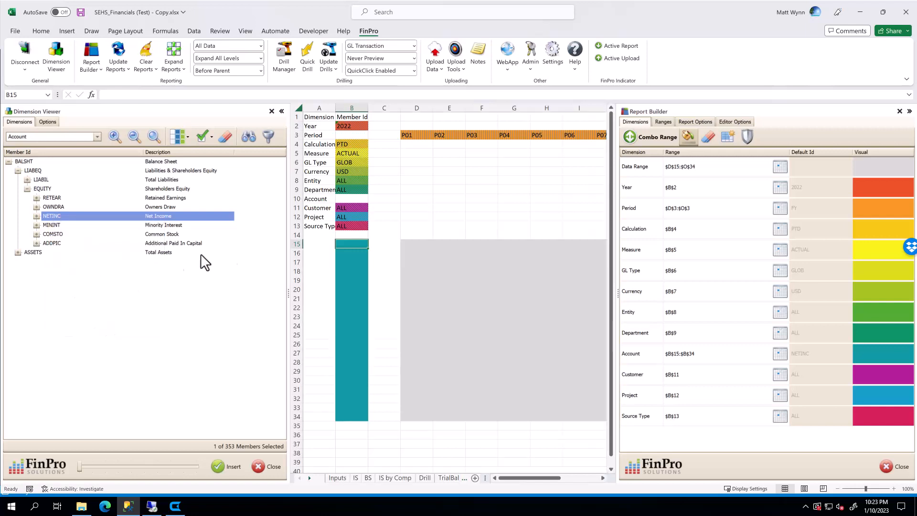
click(355, 243)
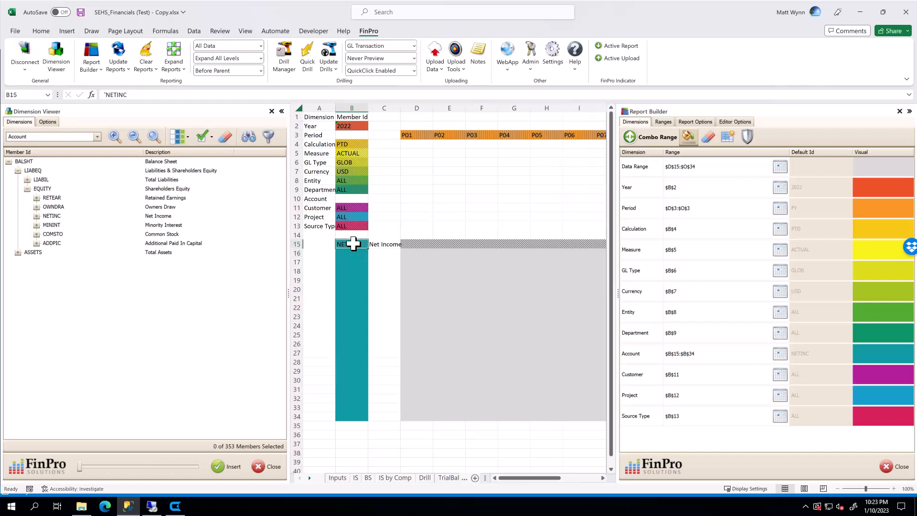
click(381, 245)
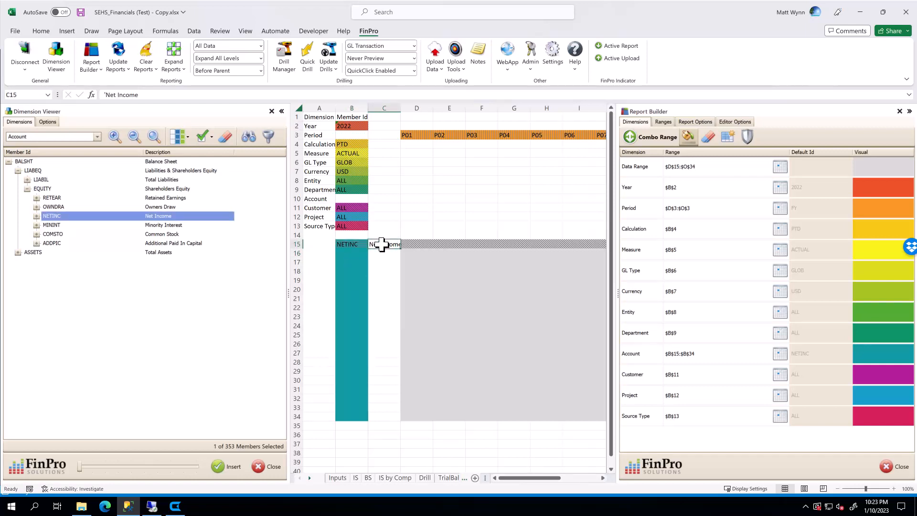
click(271, 473)
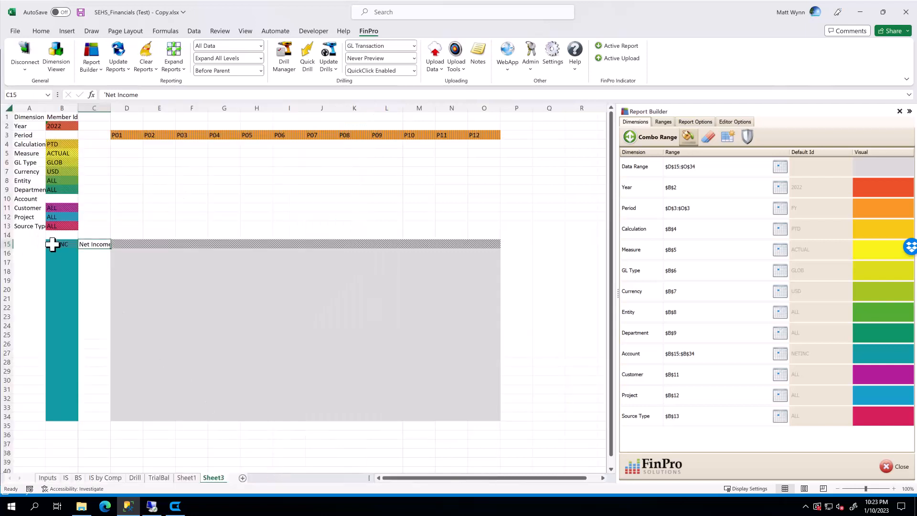
click(890, 467)
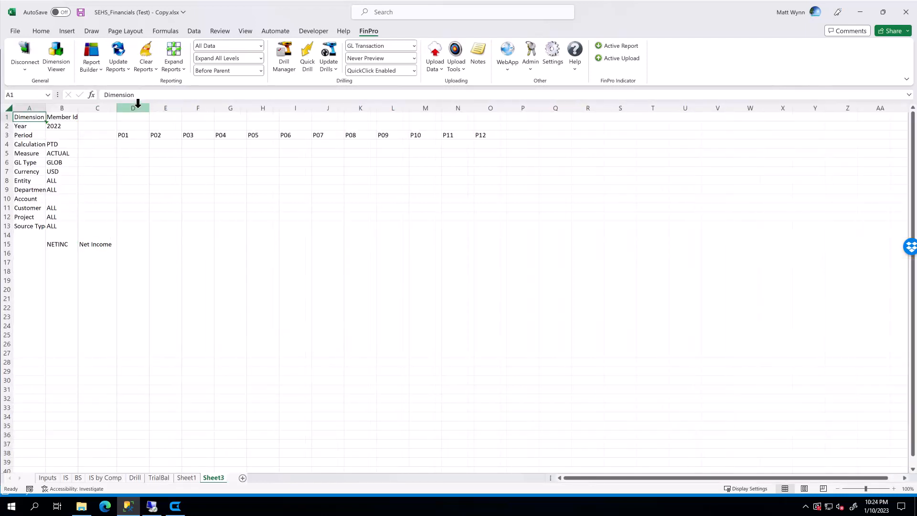
Apply an accounting number format to the period columns D through O.
drag(138, 102, 494, 125)
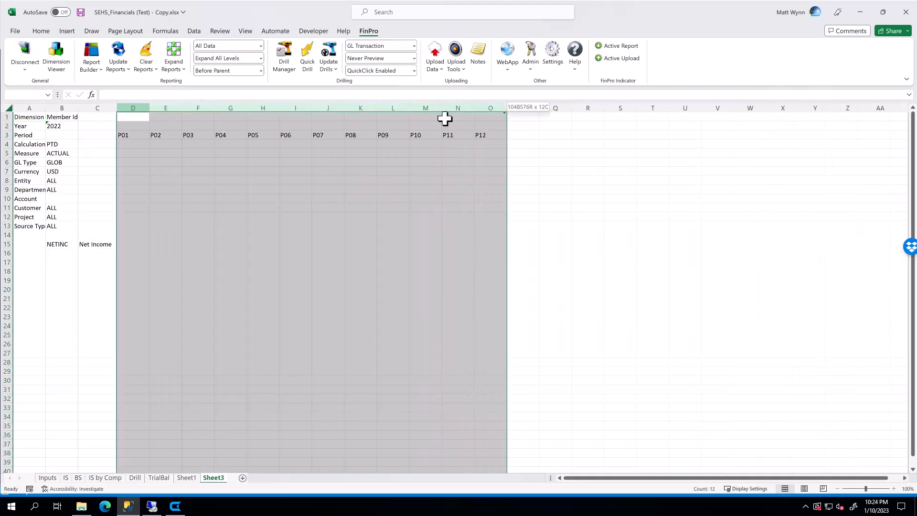
click(41, 31)
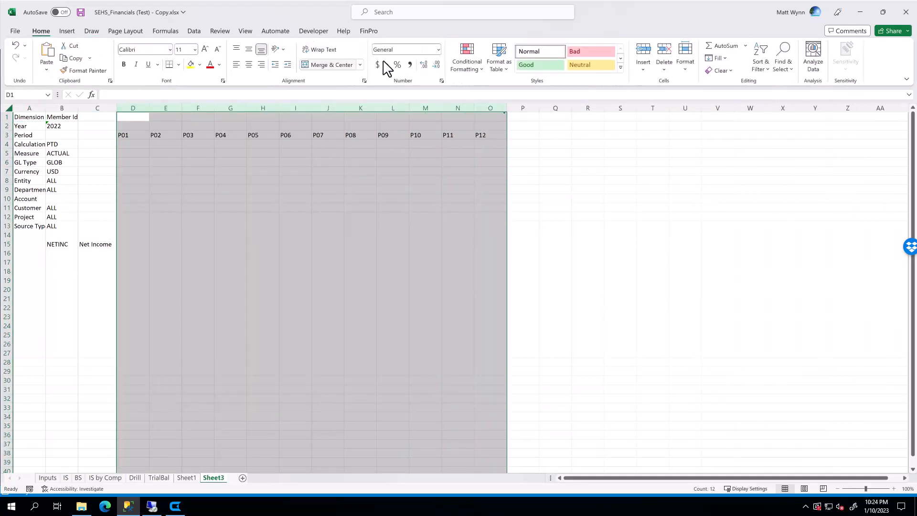
click(380, 65)
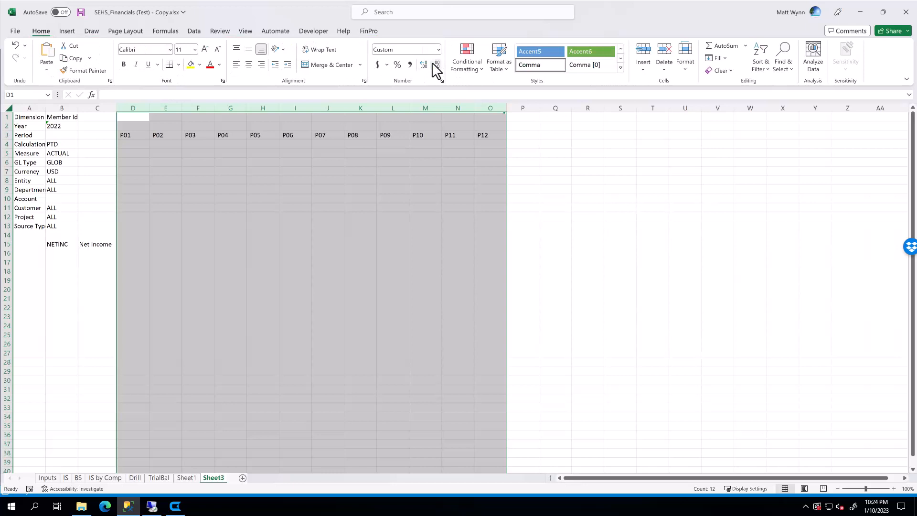
click(98, 173)
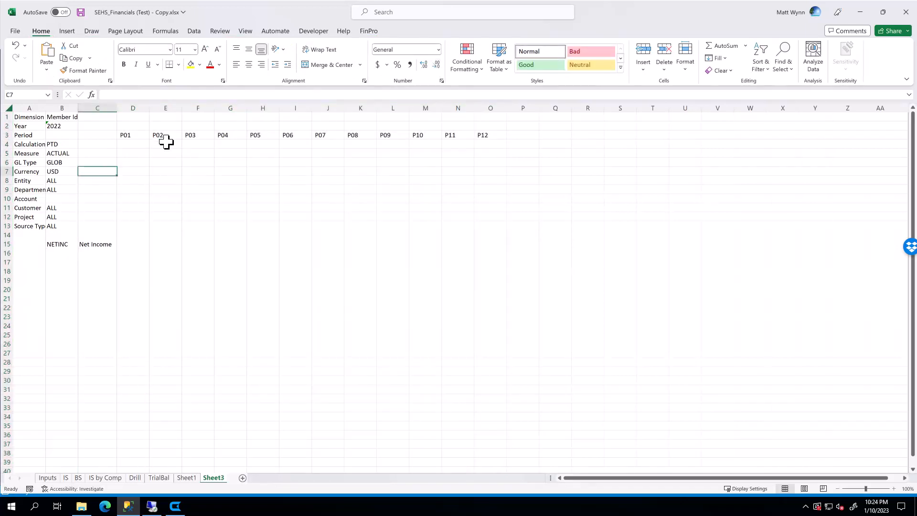
Update the FinPro report for the current sheet only.
click(375, 29)
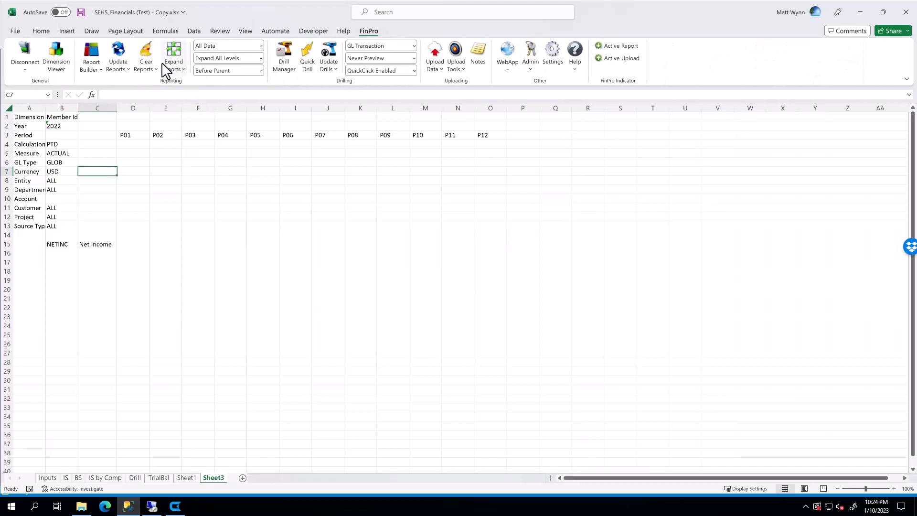
click(125, 73)
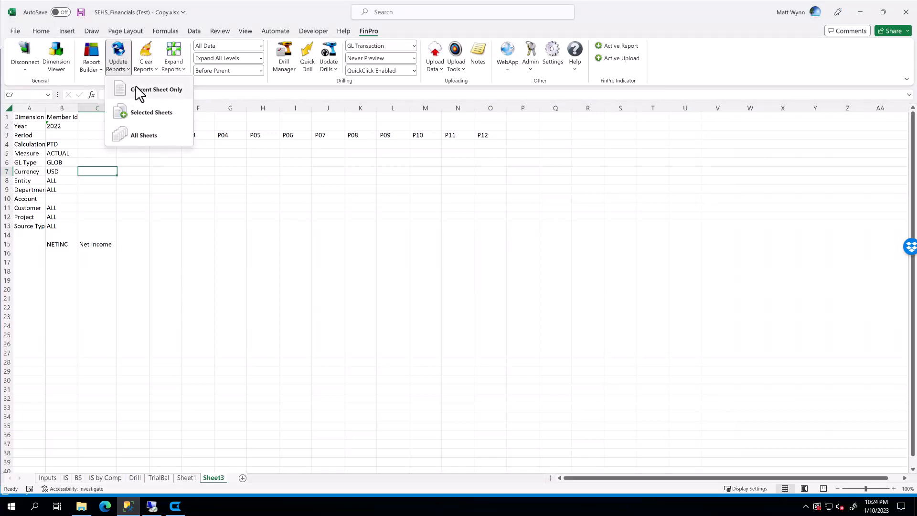
click(62, 245)
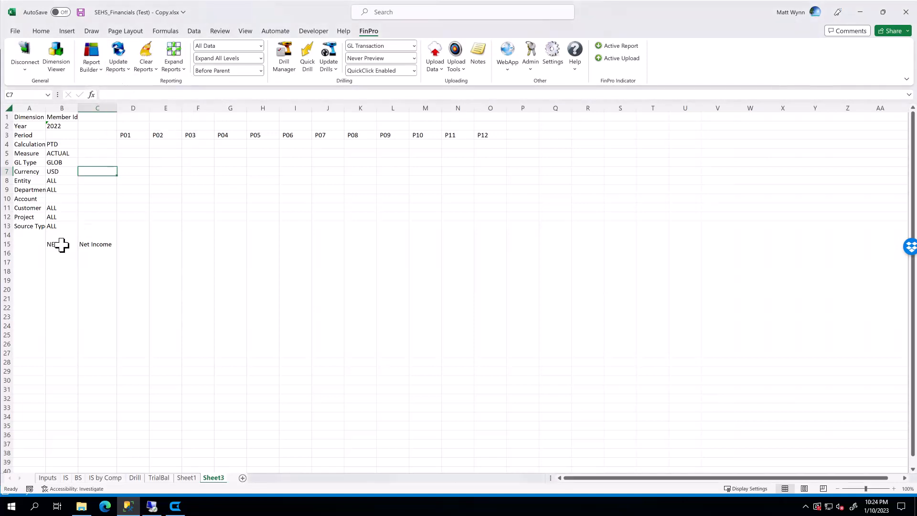
click(116, 64)
click(126, 88)
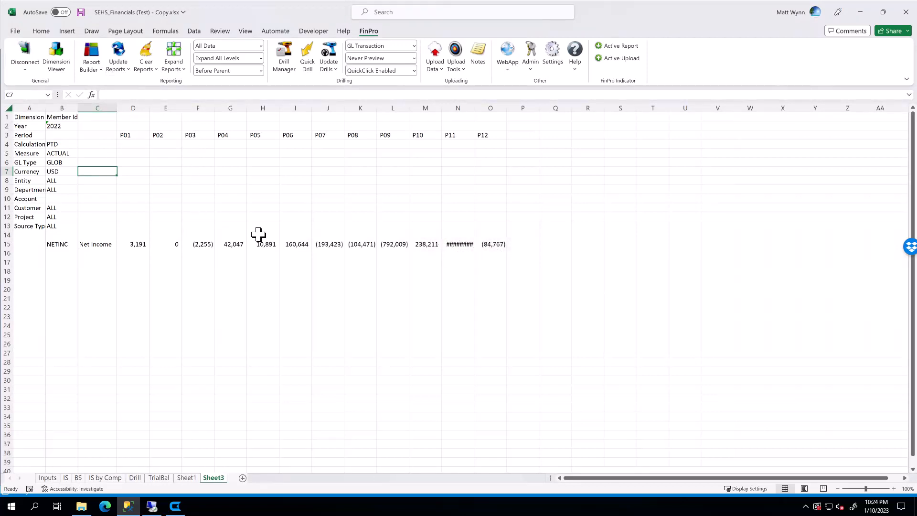
Widen the period columns D through O and the dimension column A to fit their contents.
mouse_move(141, 104)
mouse_down()
mouse_move(497, 108)
mouse_move(153, 105)
mouse_up()
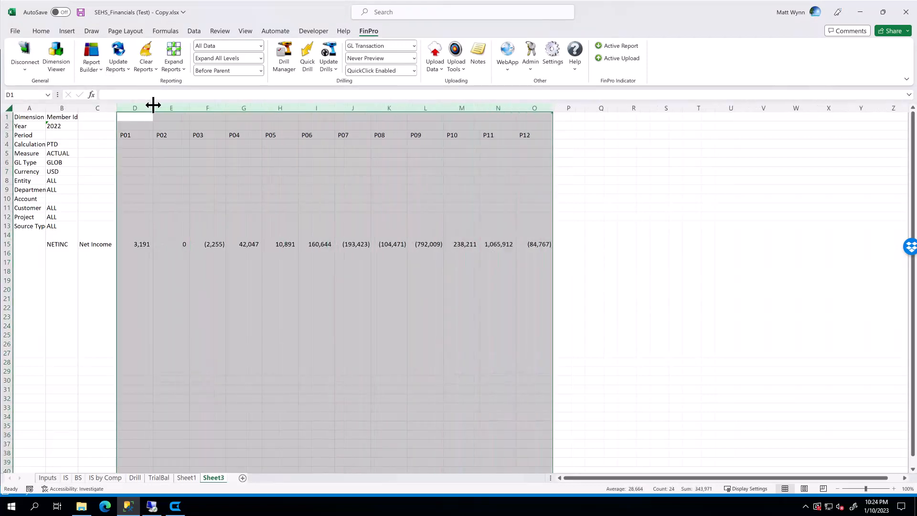
click(62, 244)
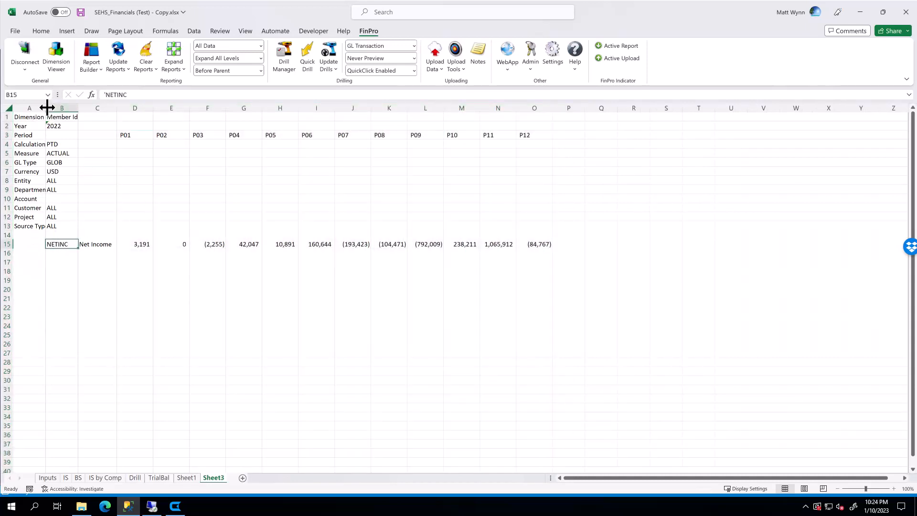
drag(45, 106, 135, 108)
Expand the report rows from the Net Income cell and autofit the description column.
click(104, 246)
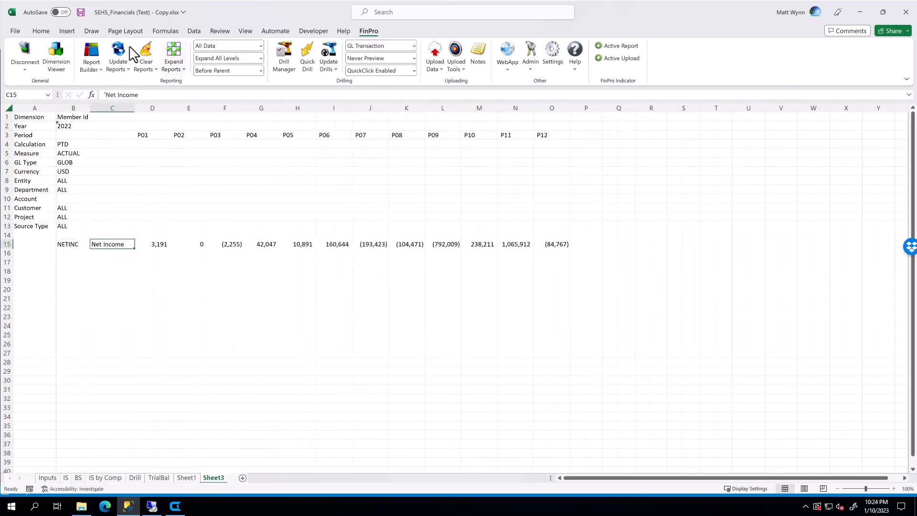
click(183, 70)
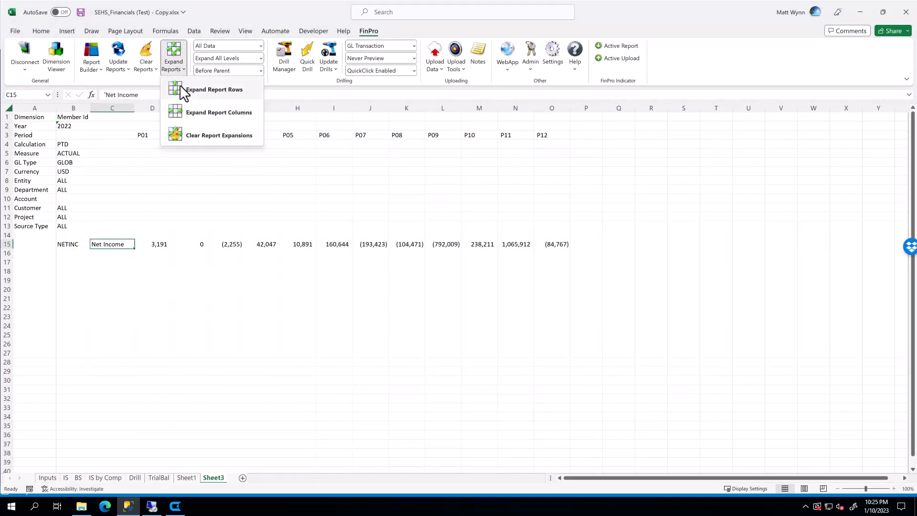
click(213, 90)
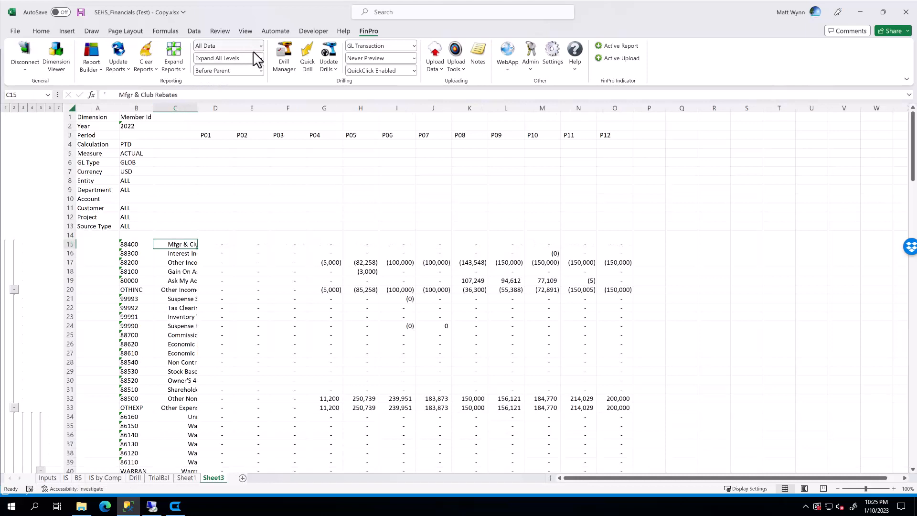
double_click(197, 108)
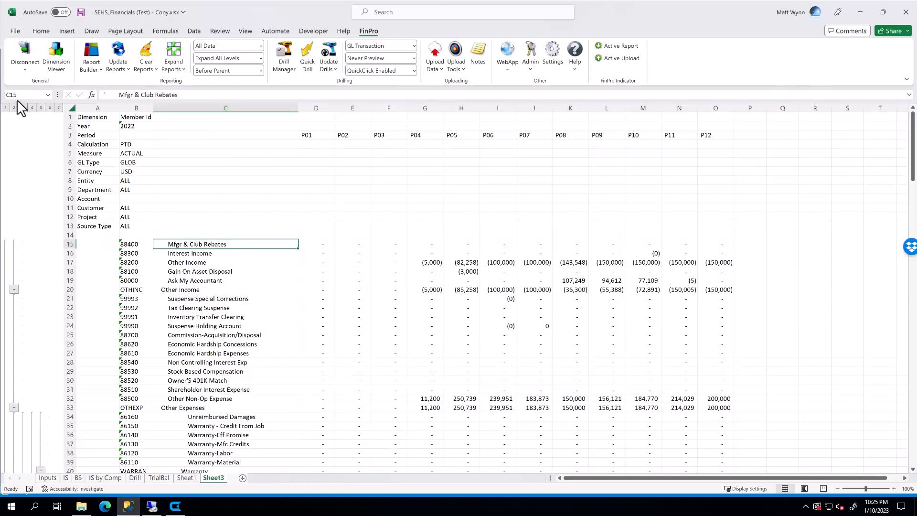
Step through the row outline levels 1 to 6 to review the report hierarchy.
click(6, 108)
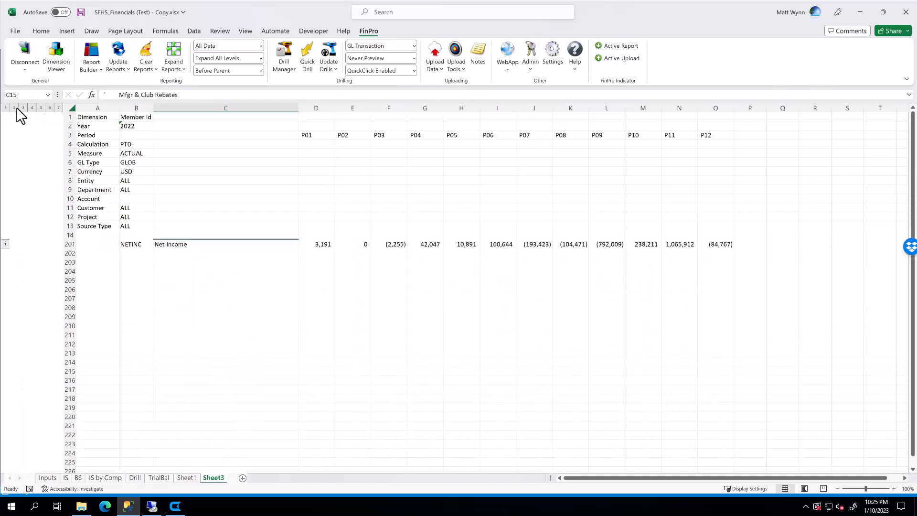
click(14, 108)
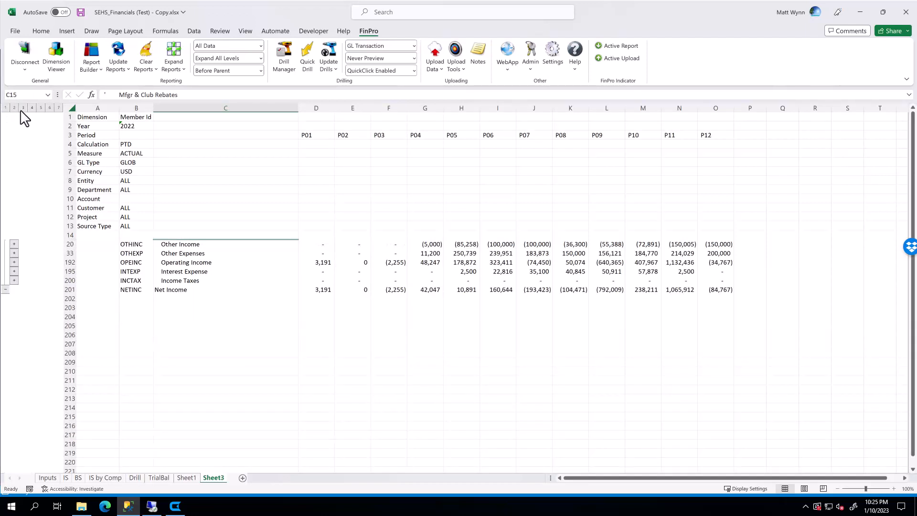
click(23, 108)
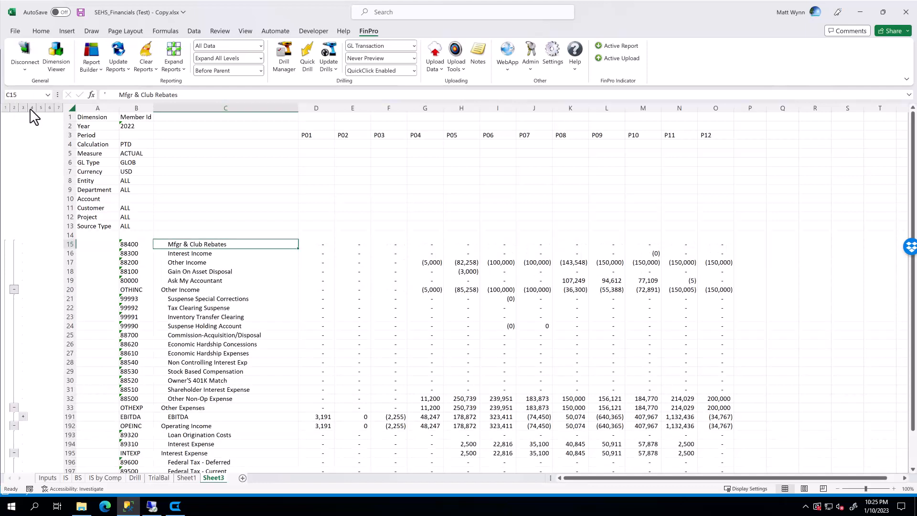
click(32, 108)
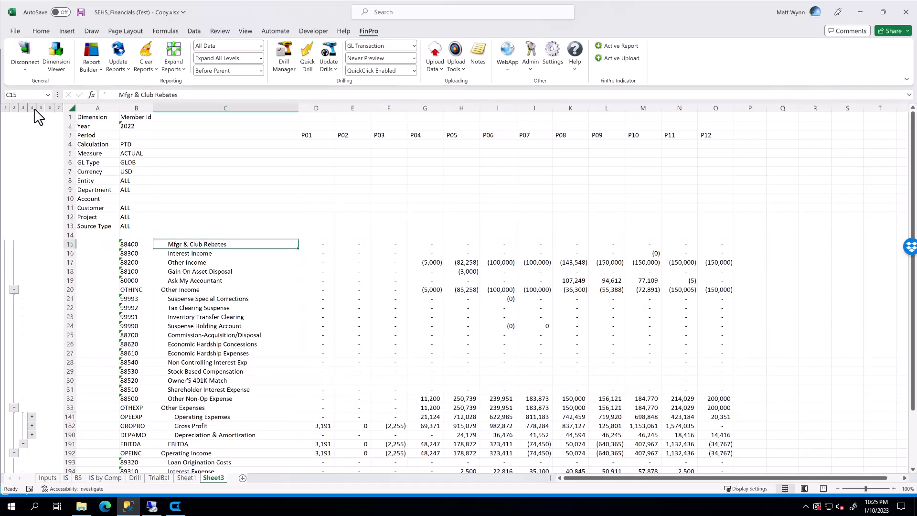
click(41, 108)
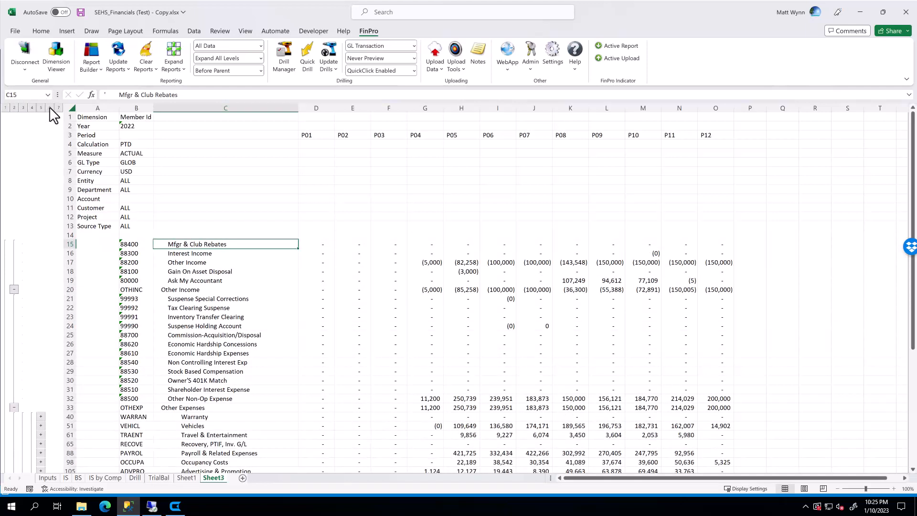
click(49, 108)
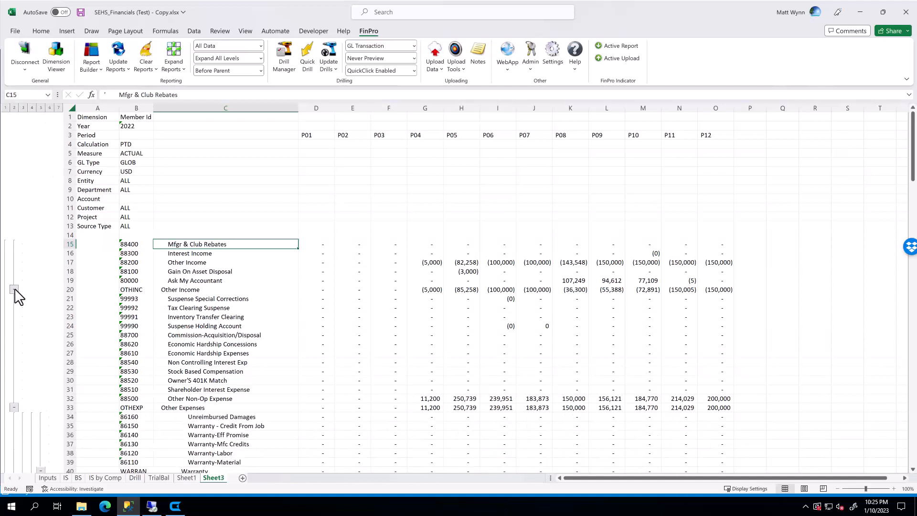
Select several cells in the expanded report to examine its values.
click(215, 256)
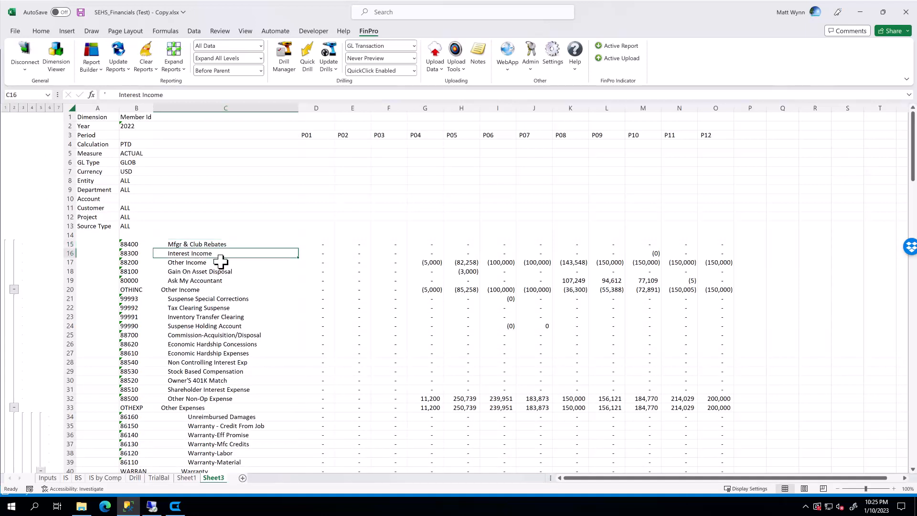
click(363, 262)
click(328, 245)
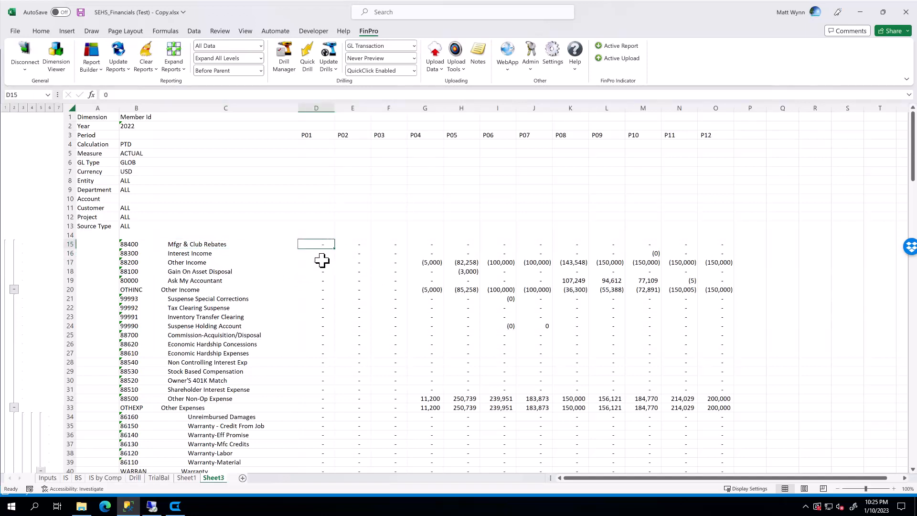
drag(310, 288, 658, 281)
click(242, 199)
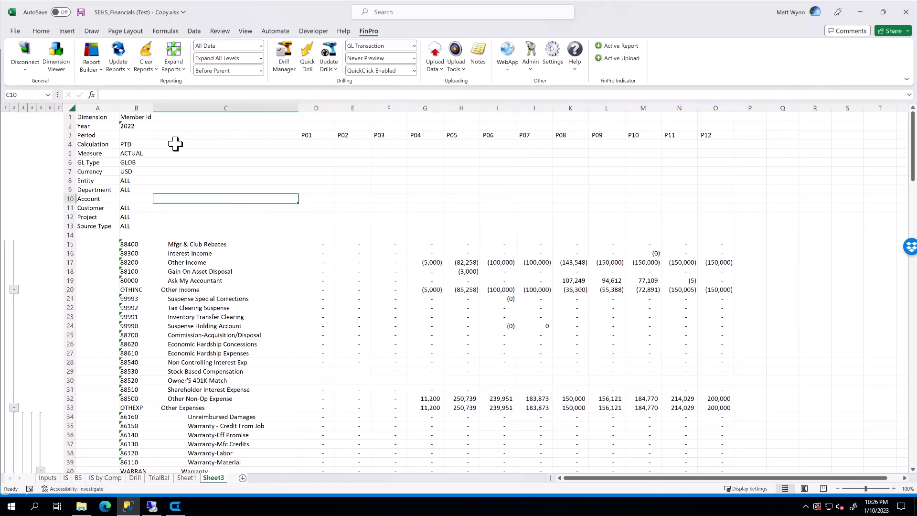
Hide columns A and B holding the dimension labels and member IDs.
drag(135, 108, 95, 113)
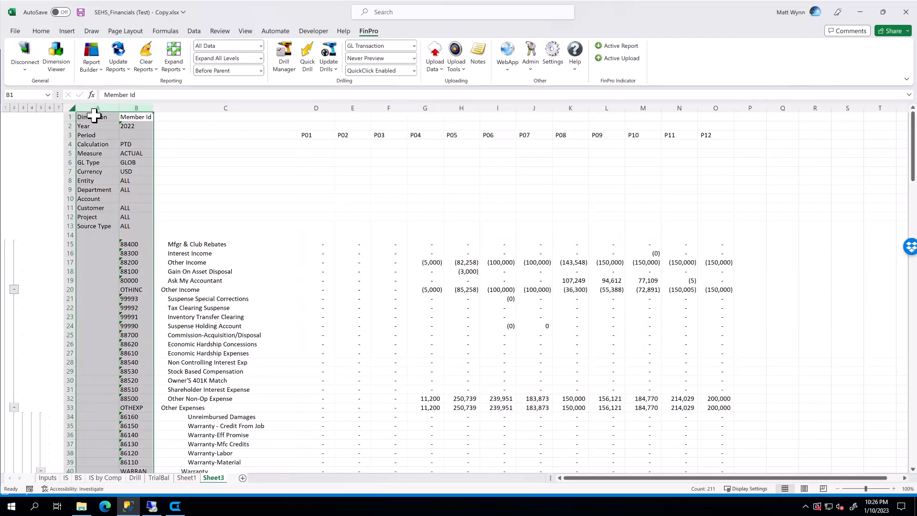
right_click(126, 148)
click(148, 318)
click(223, 245)
click(245, 170)
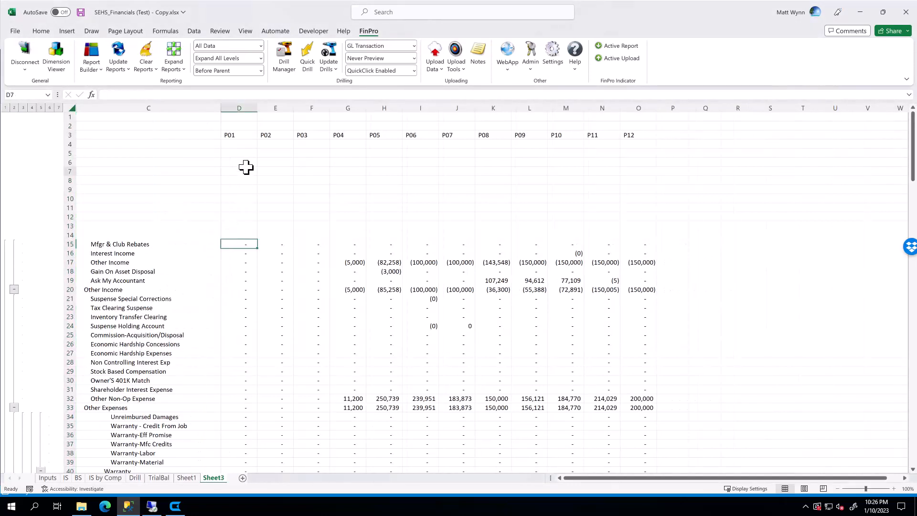